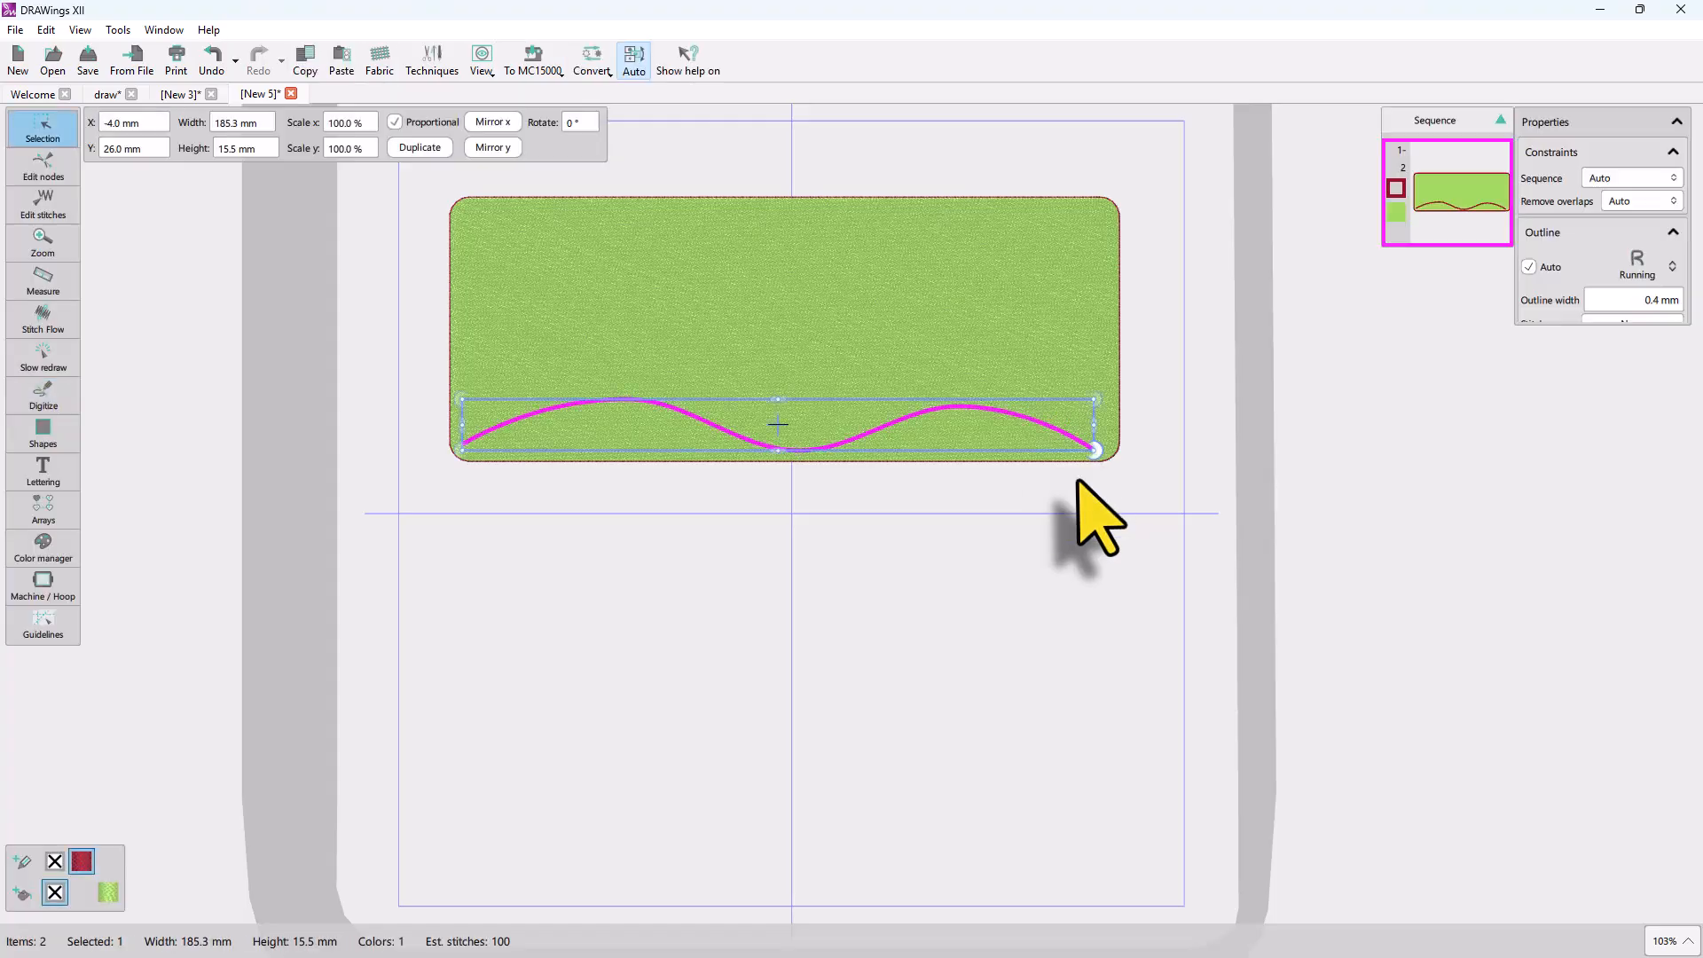
Import color.svg into the design and place the imported motif below the green rectangle
click(132, 60)
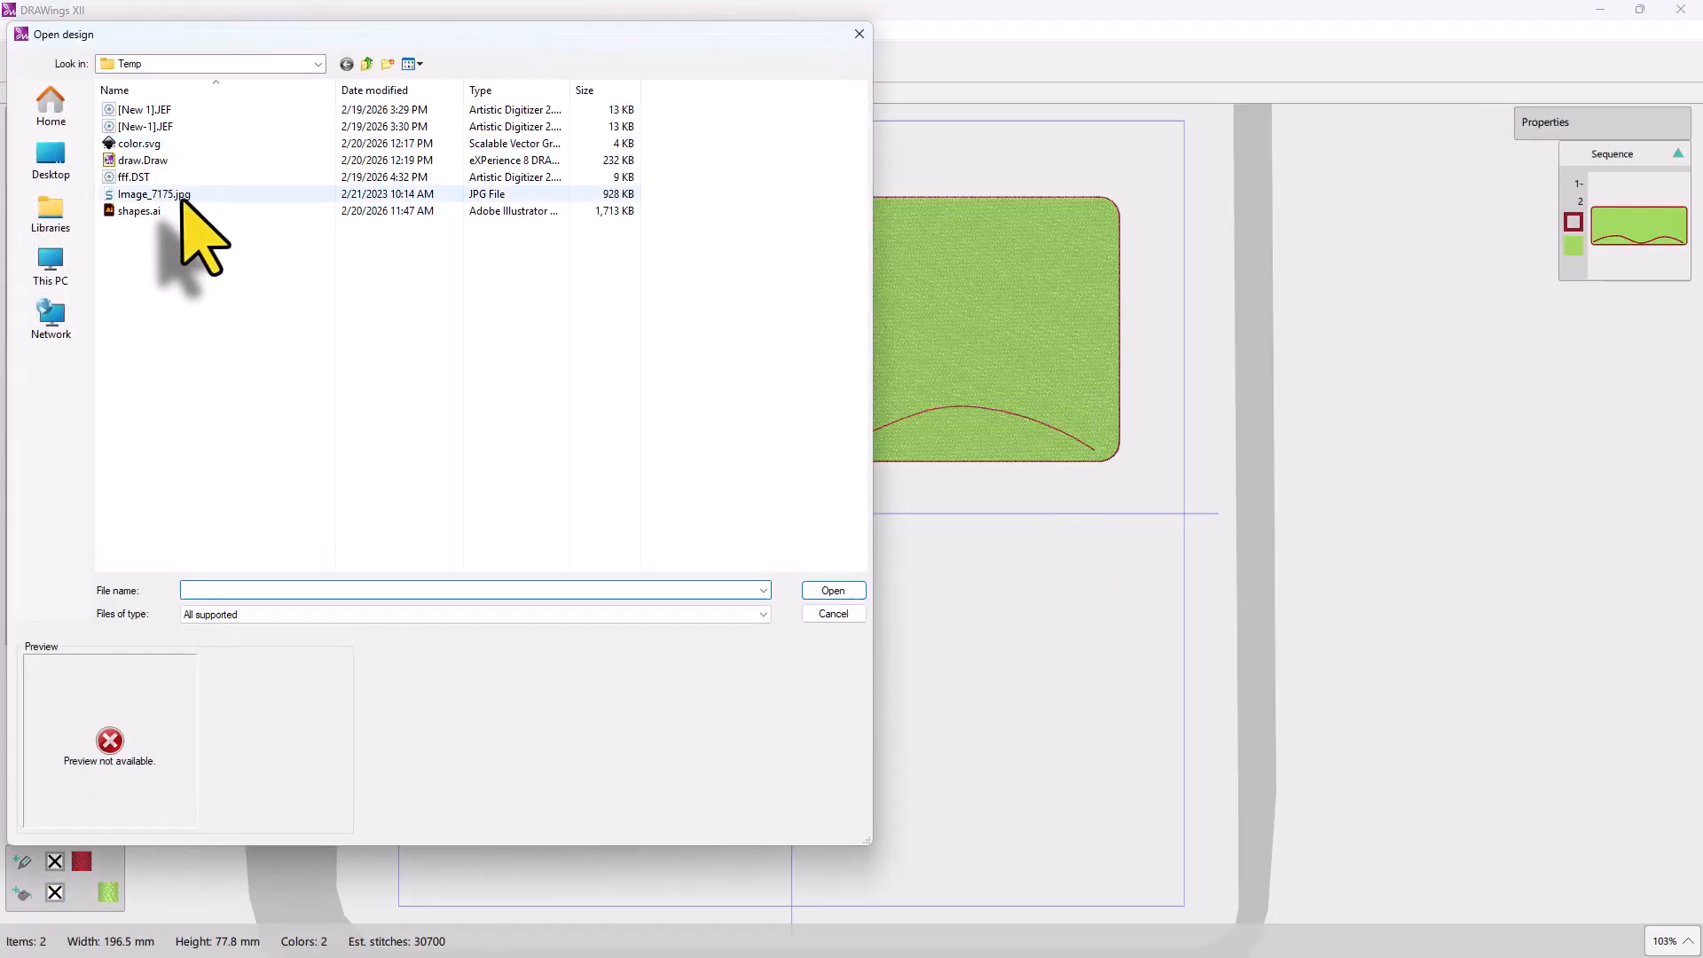
click(140, 143)
click(823, 591)
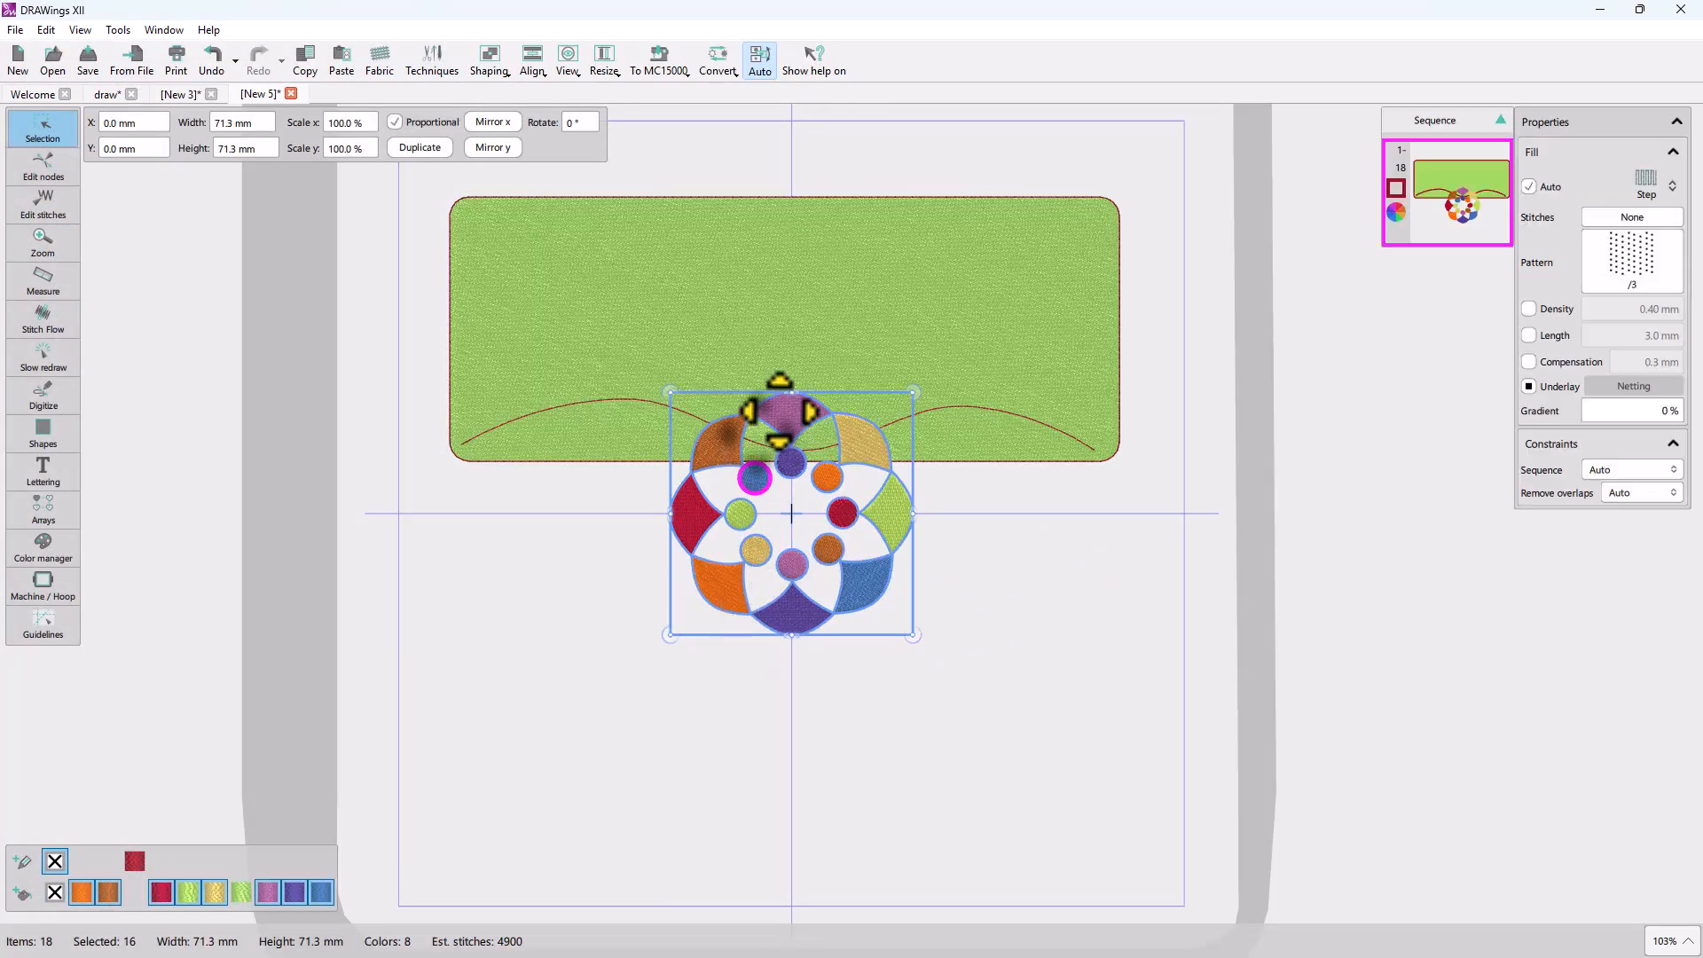
click(976, 565)
Add the lettering "DRAW" on the green rectangle and fill it with red
click(43, 470)
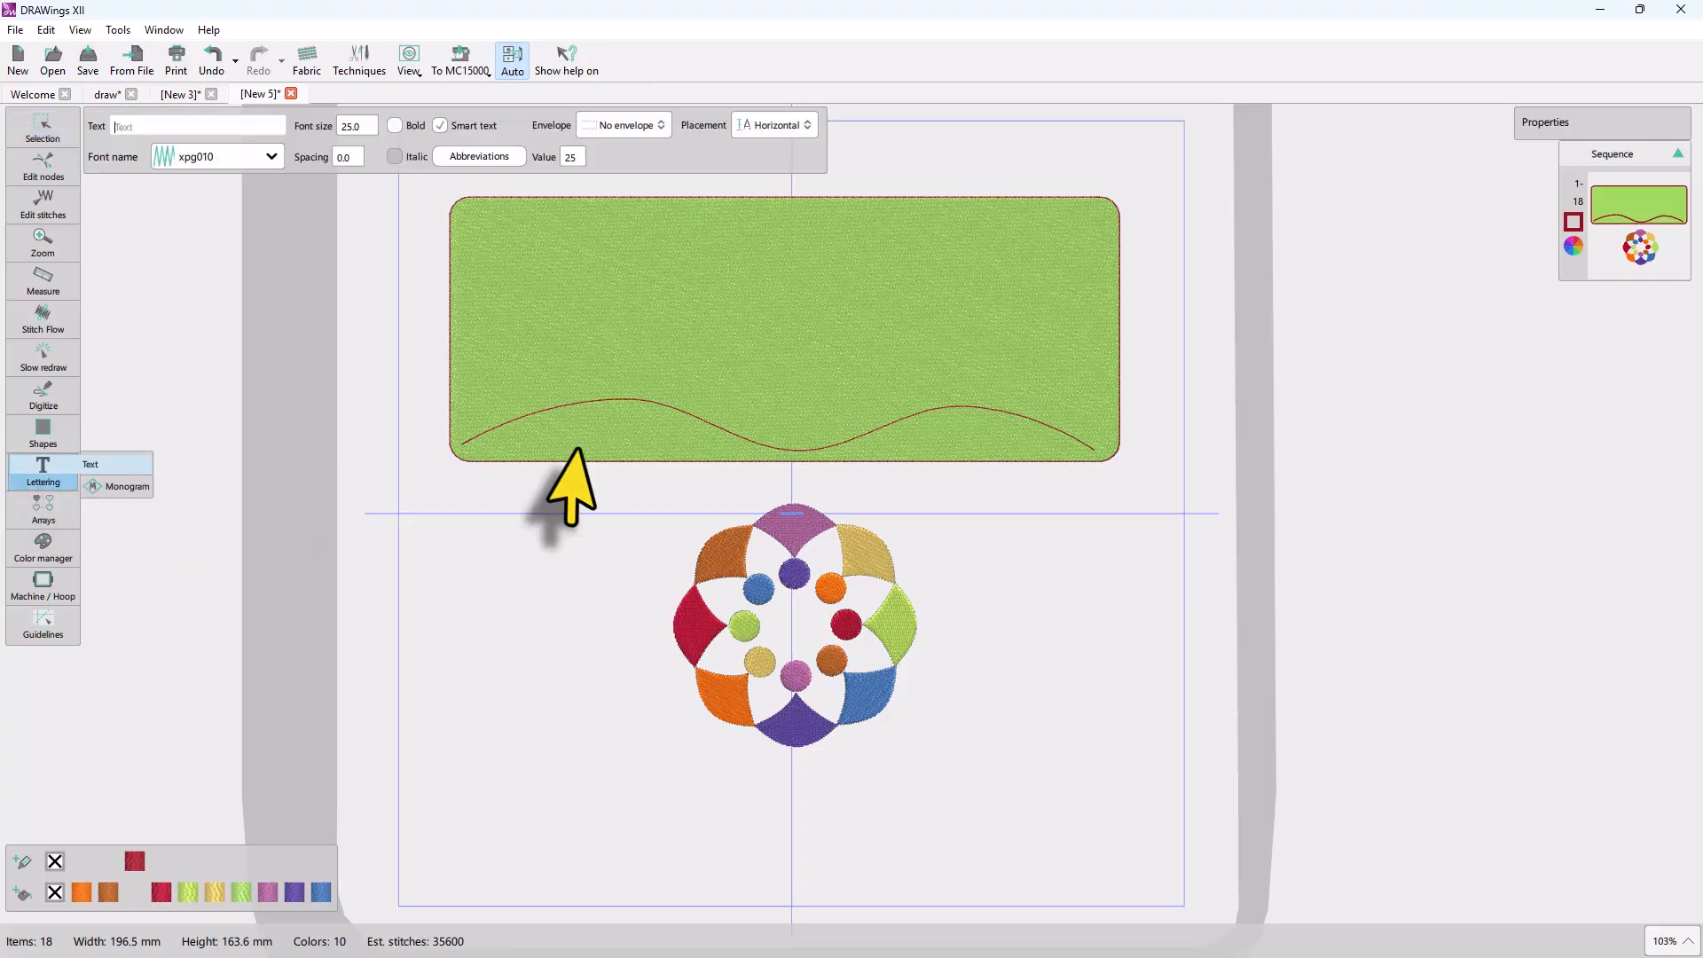
text(DRAW)
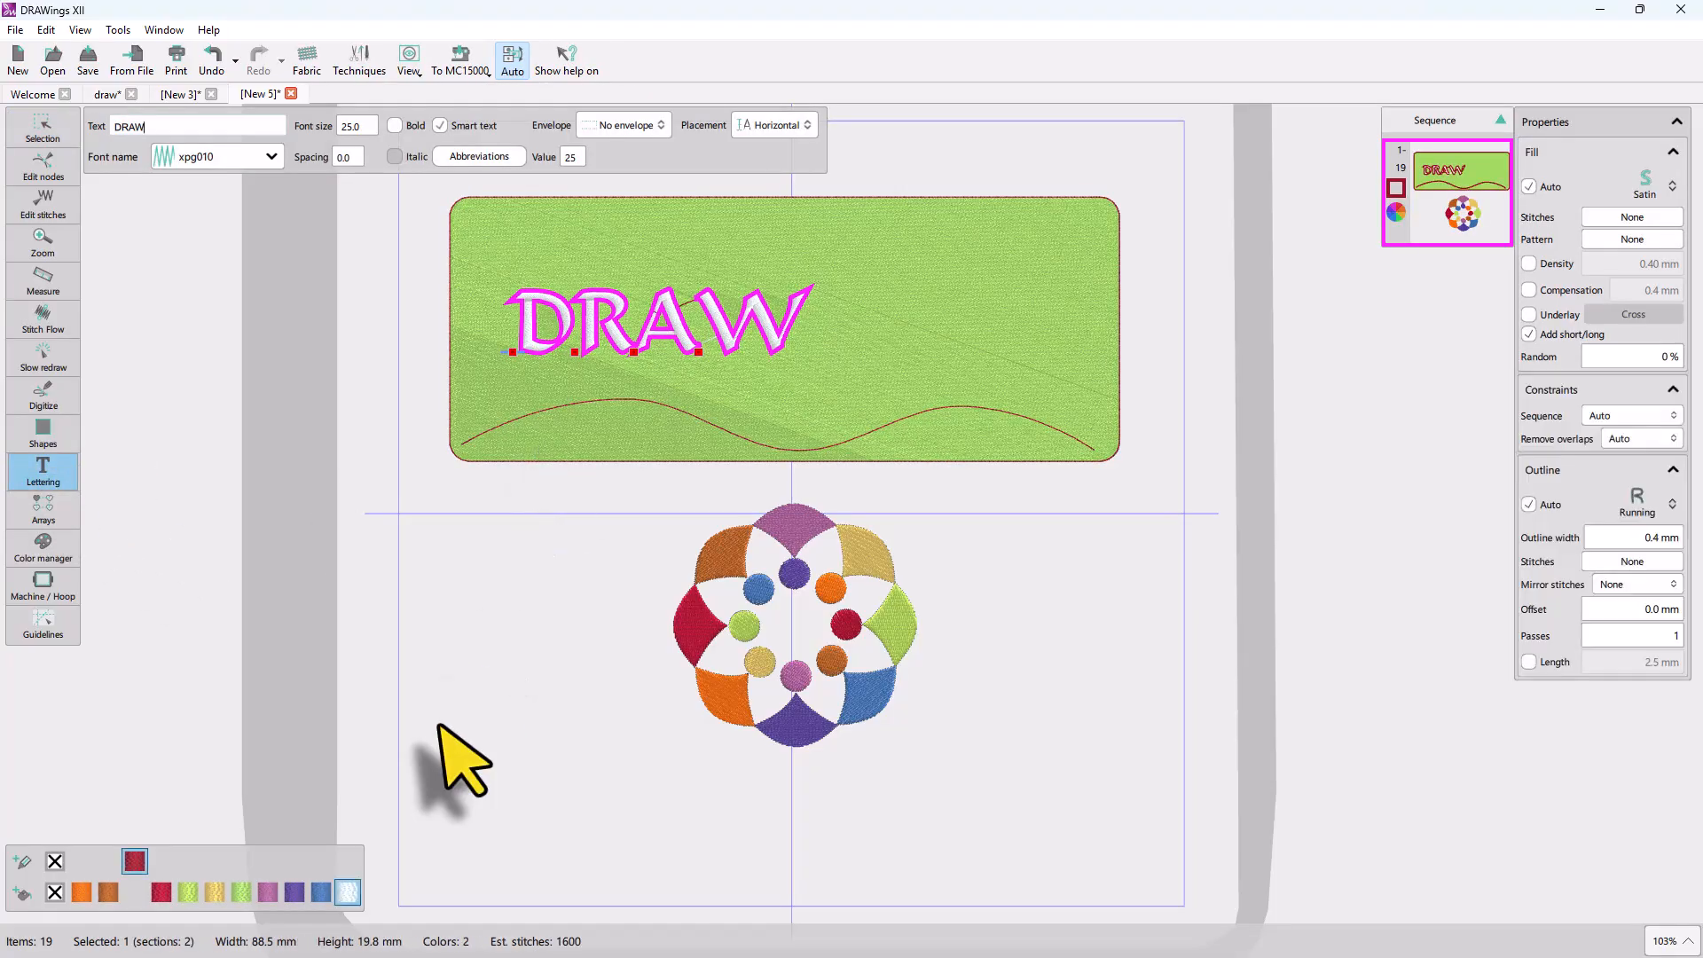
click(159, 894)
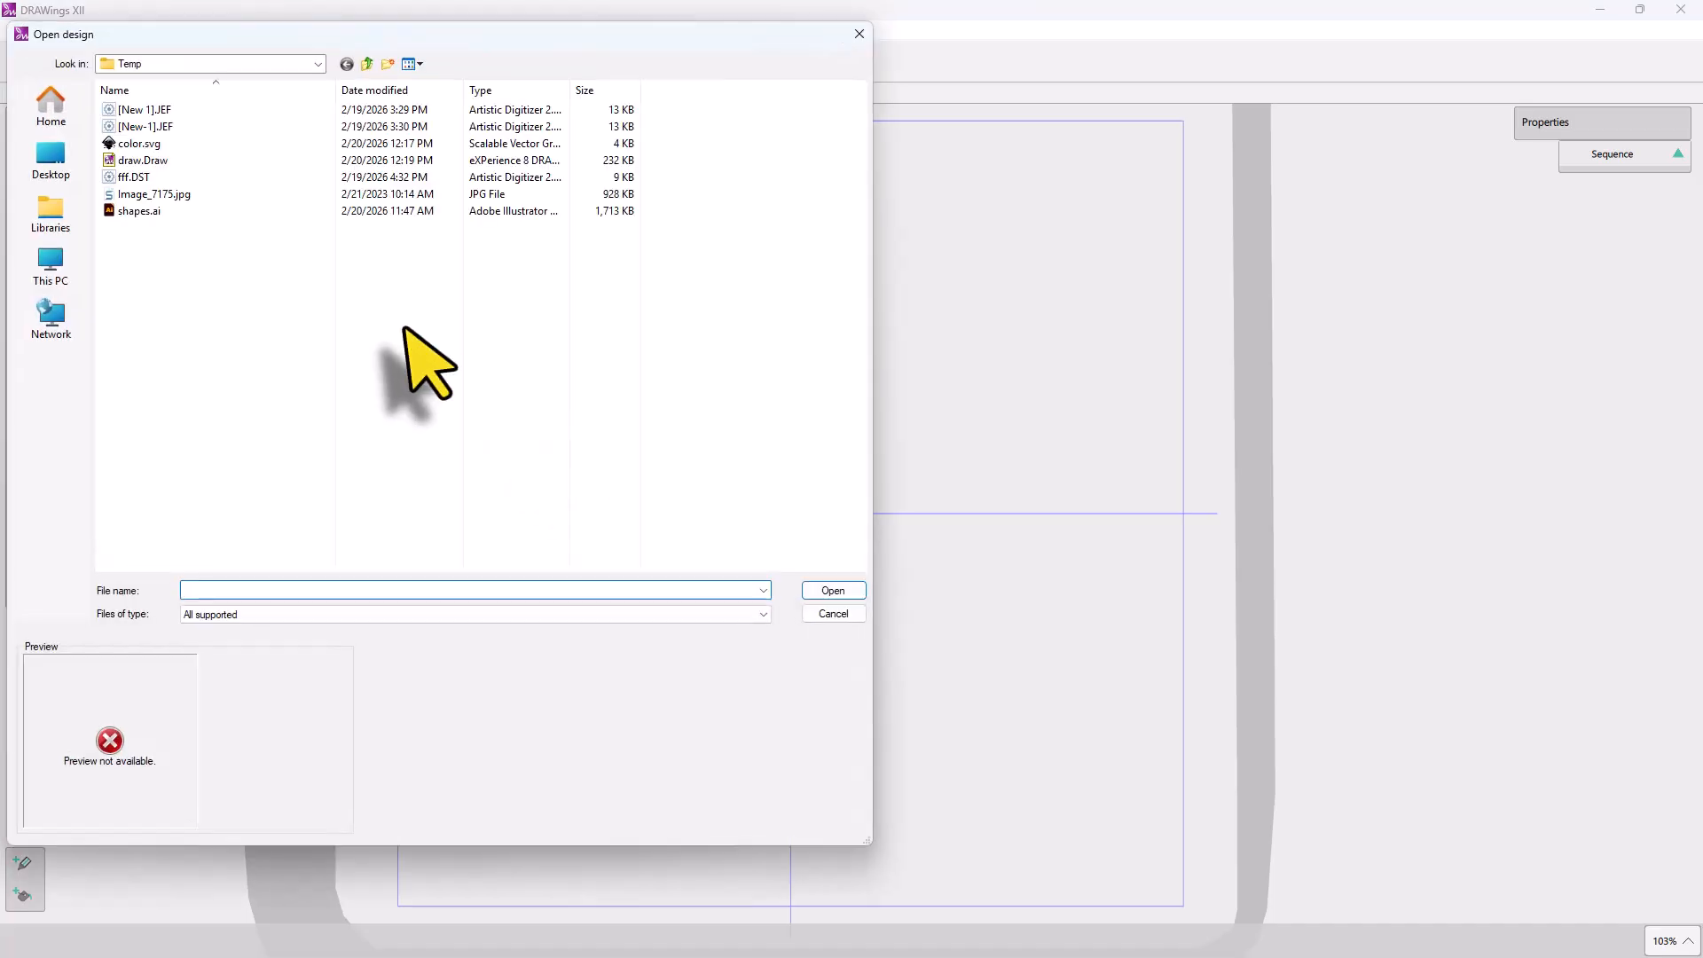
Import Image_7175.jpg with Auto-digitize / Trace to outlines and trace it using the default options
click(184, 199)
click(818, 593)
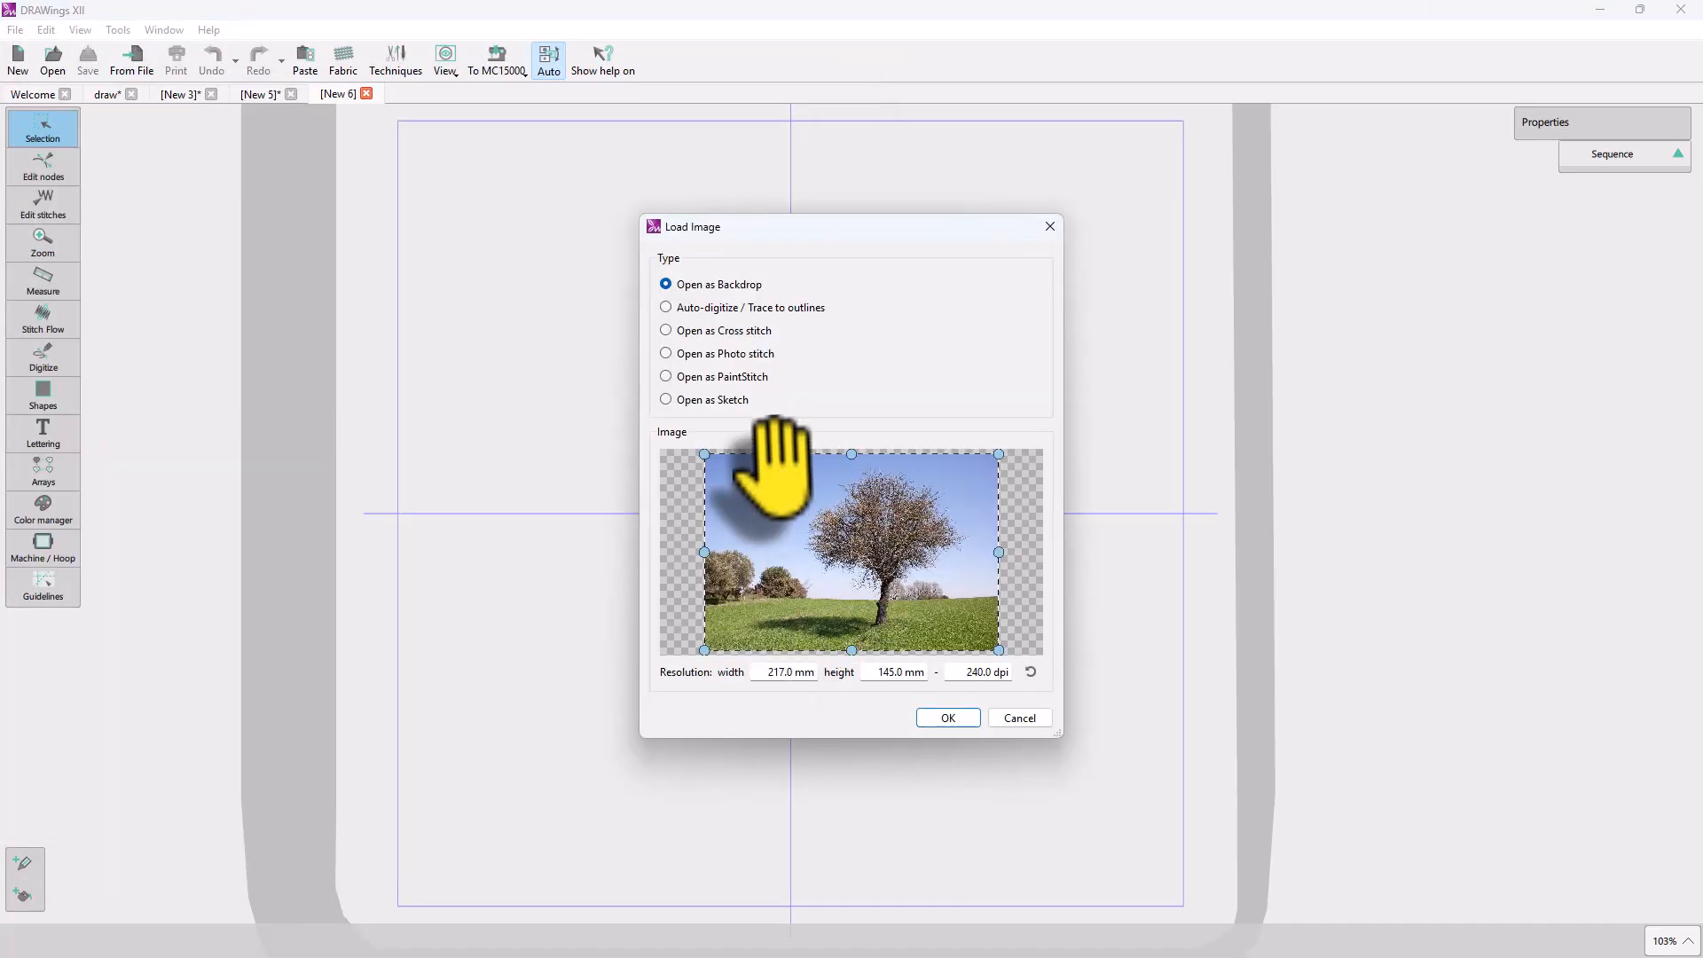
click(741, 307)
click(948, 718)
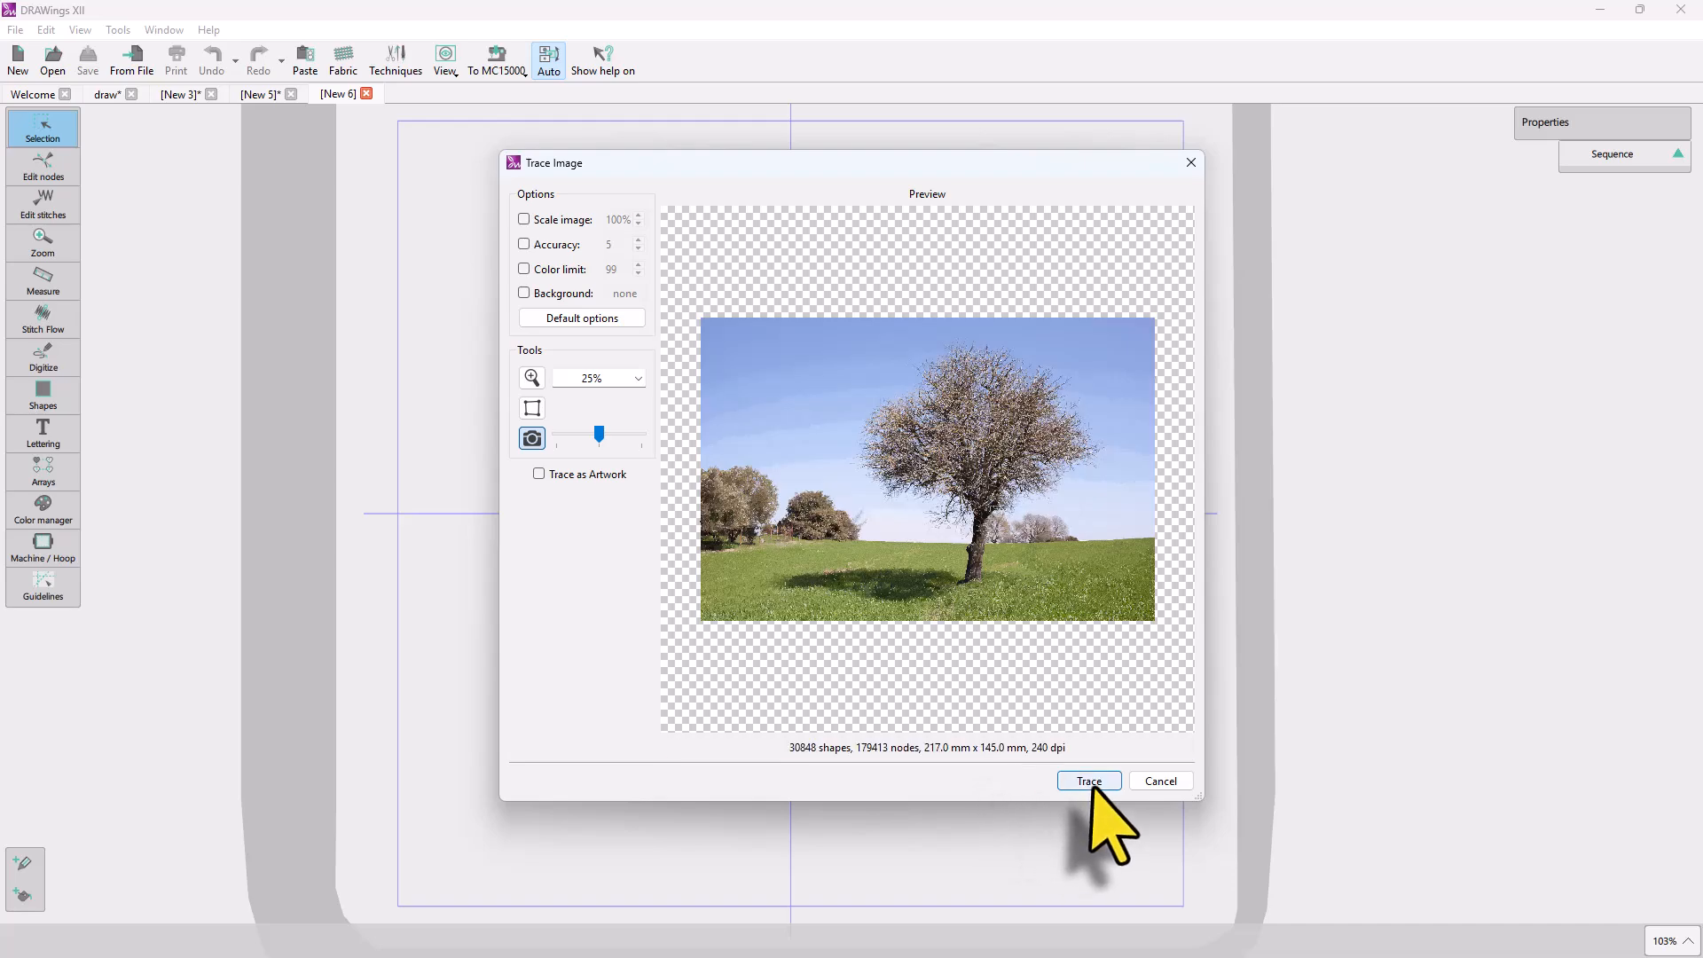
click(1091, 783)
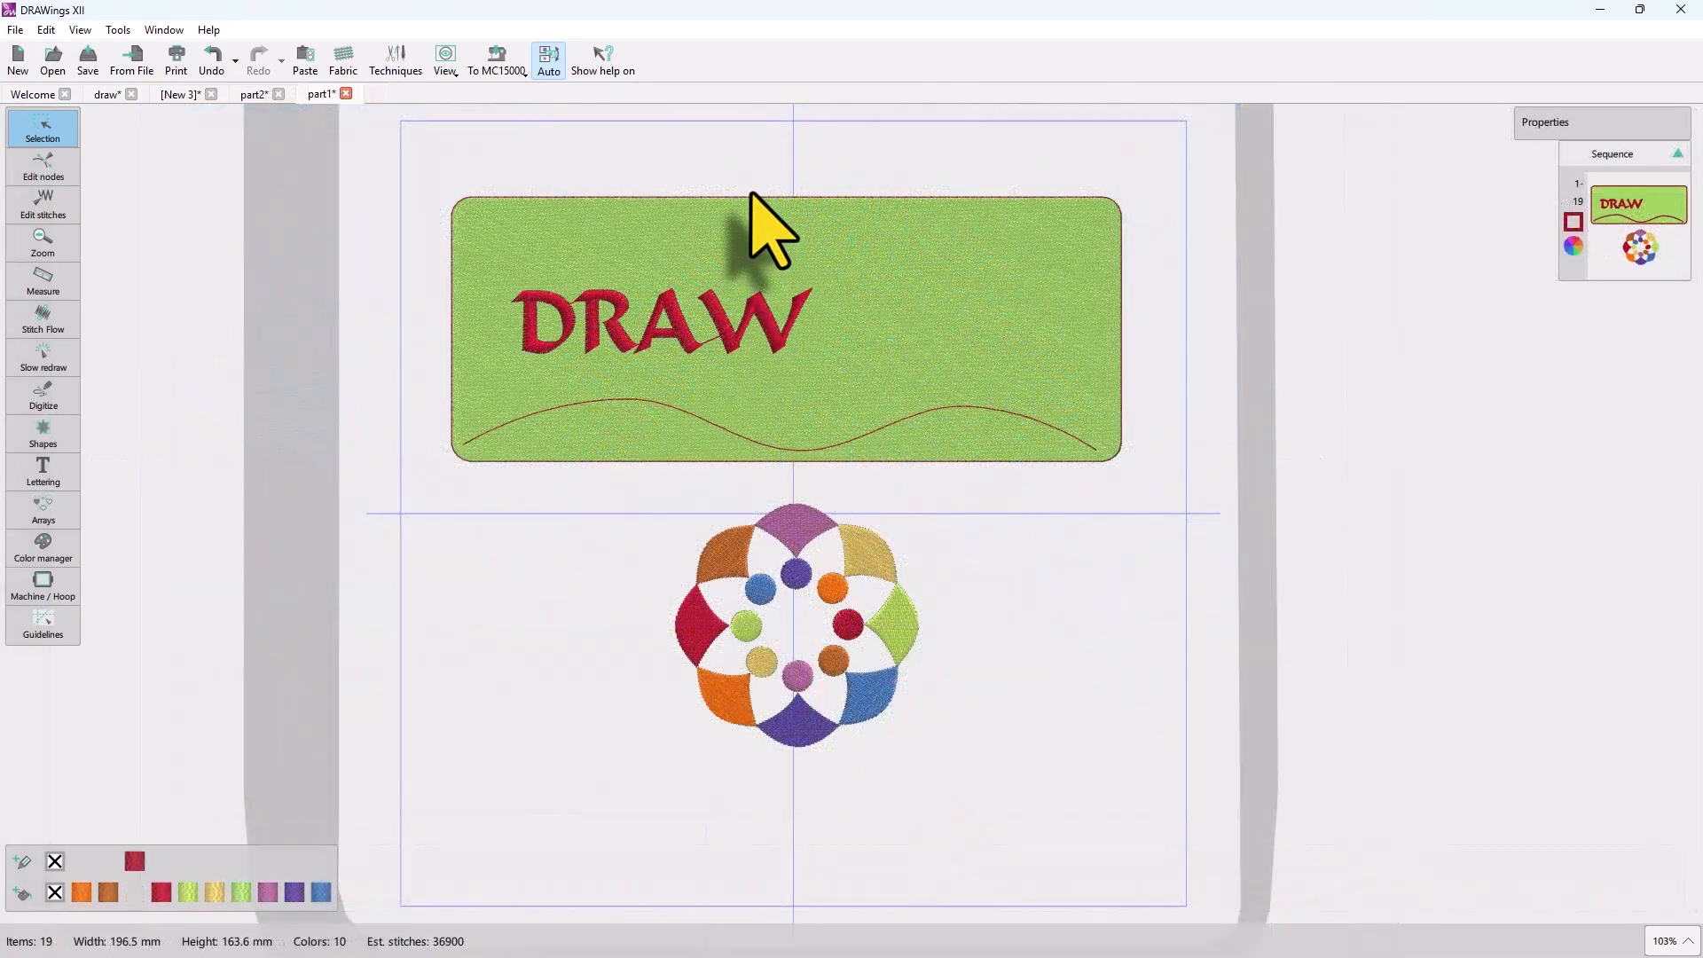
Bend all four sides of the green rectangle inward by reshaping its outline in node editing
scroll(752, 193, up, 1)
click(807, 238)
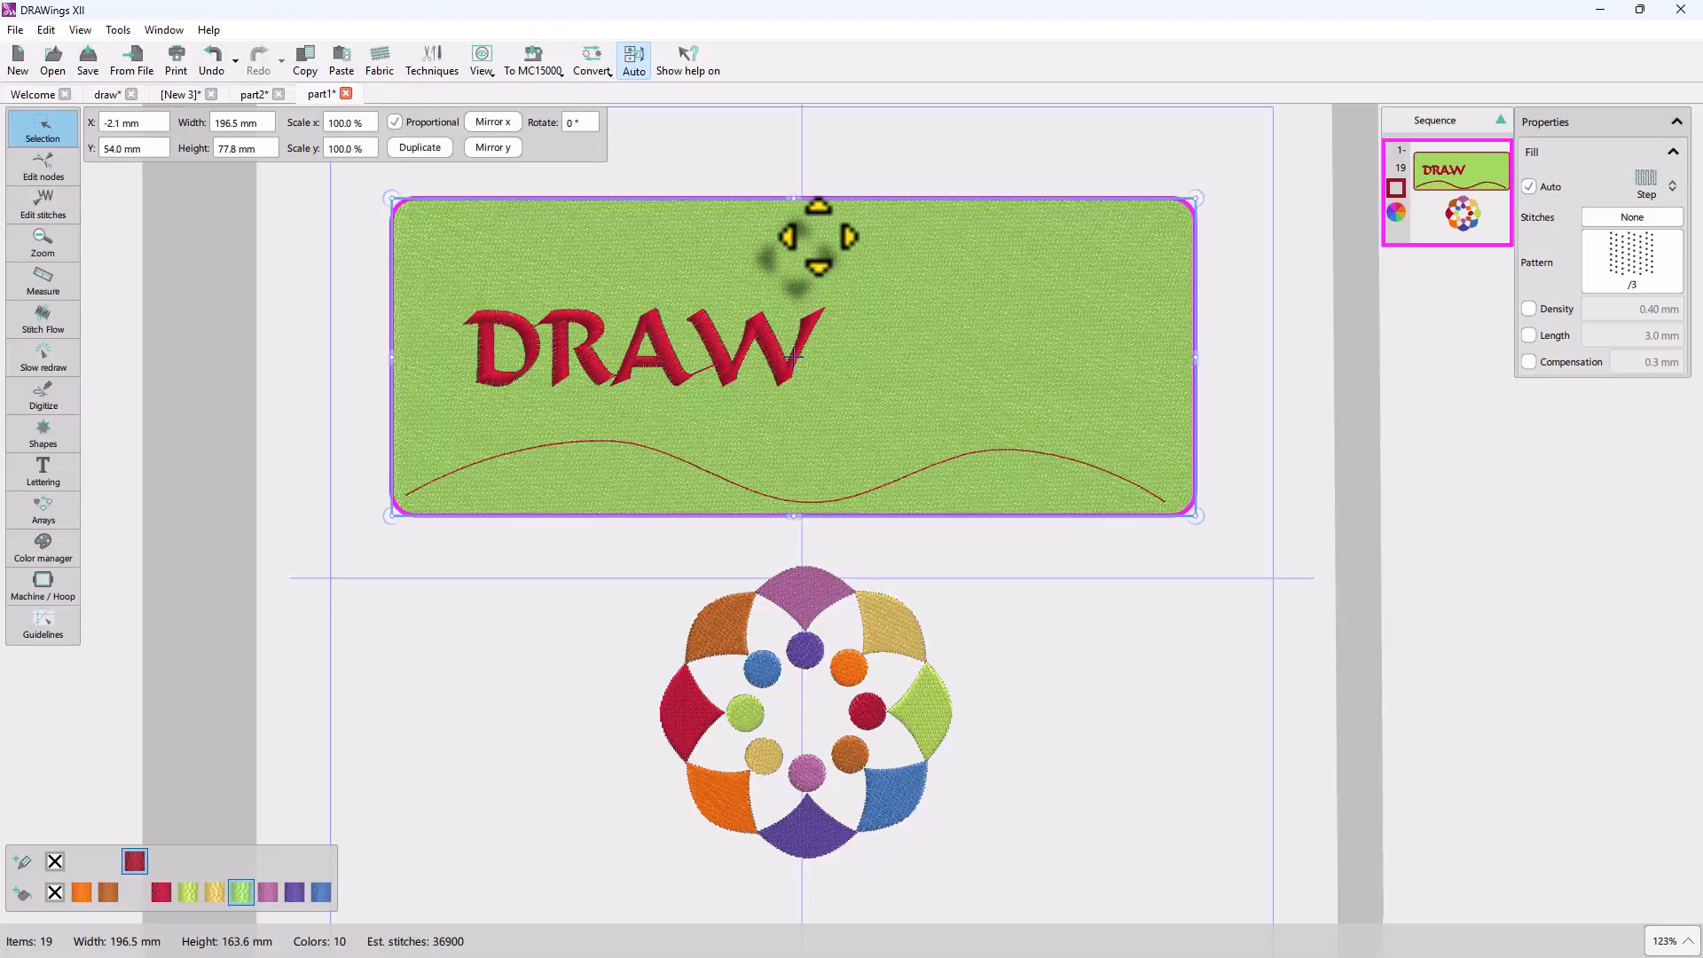
click(34, 174)
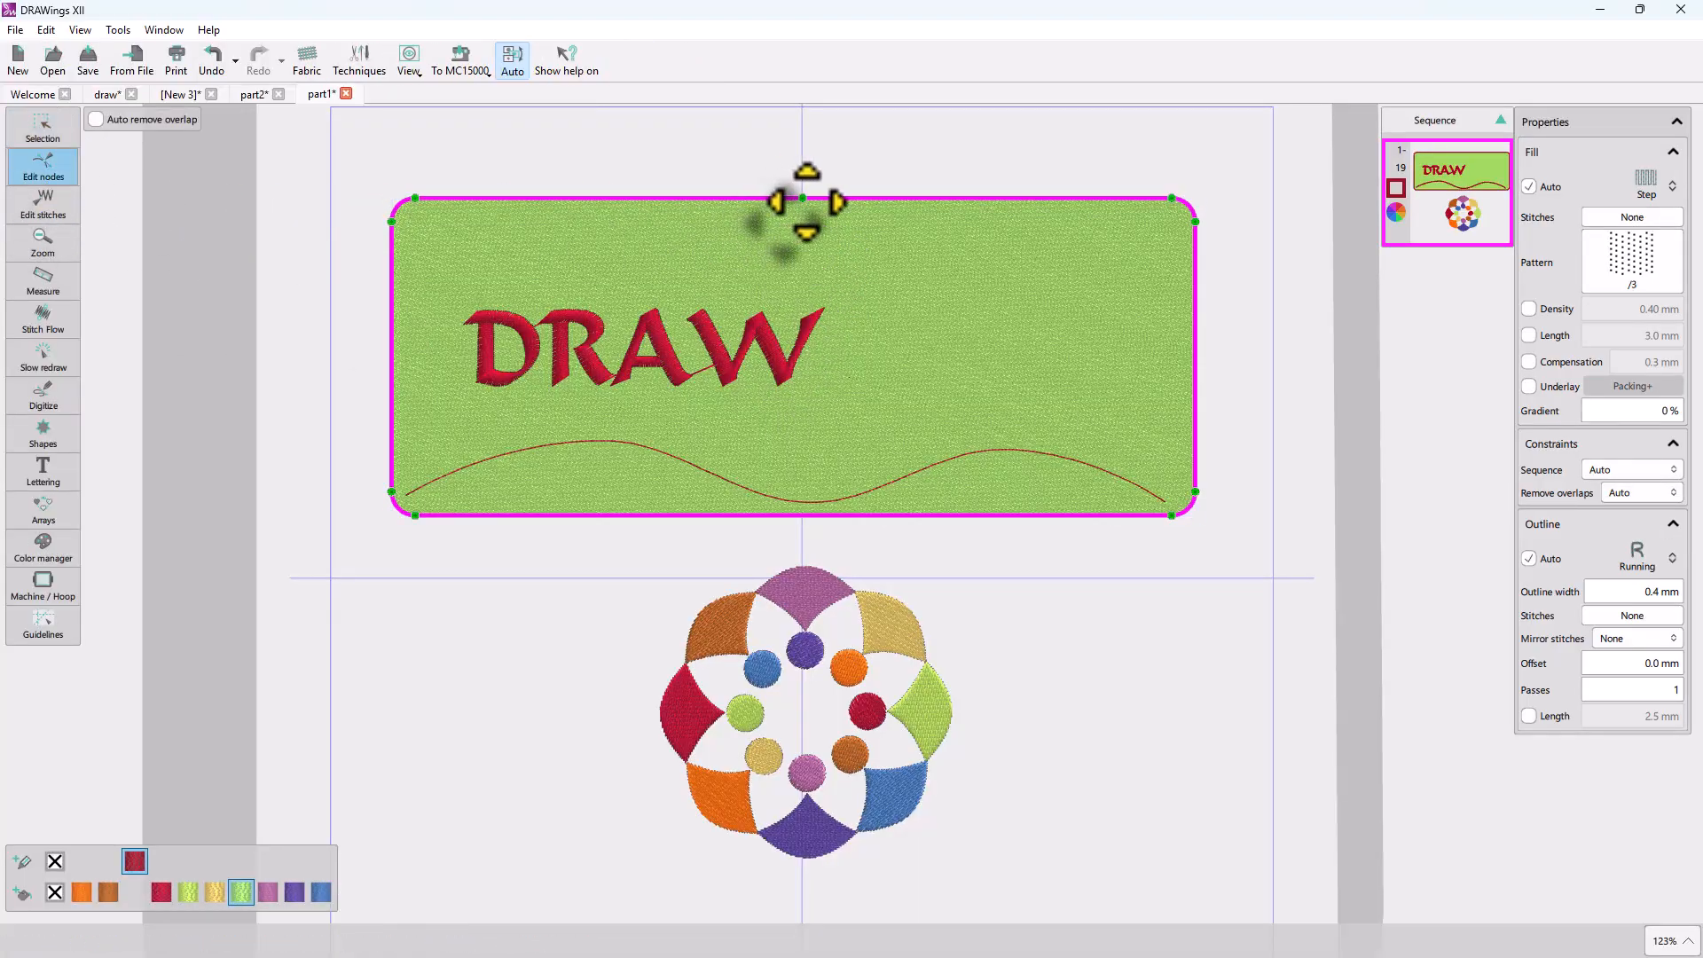
drag(803, 198, 799, 228)
drag(807, 511, 807, 487)
drag(391, 357, 413, 359)
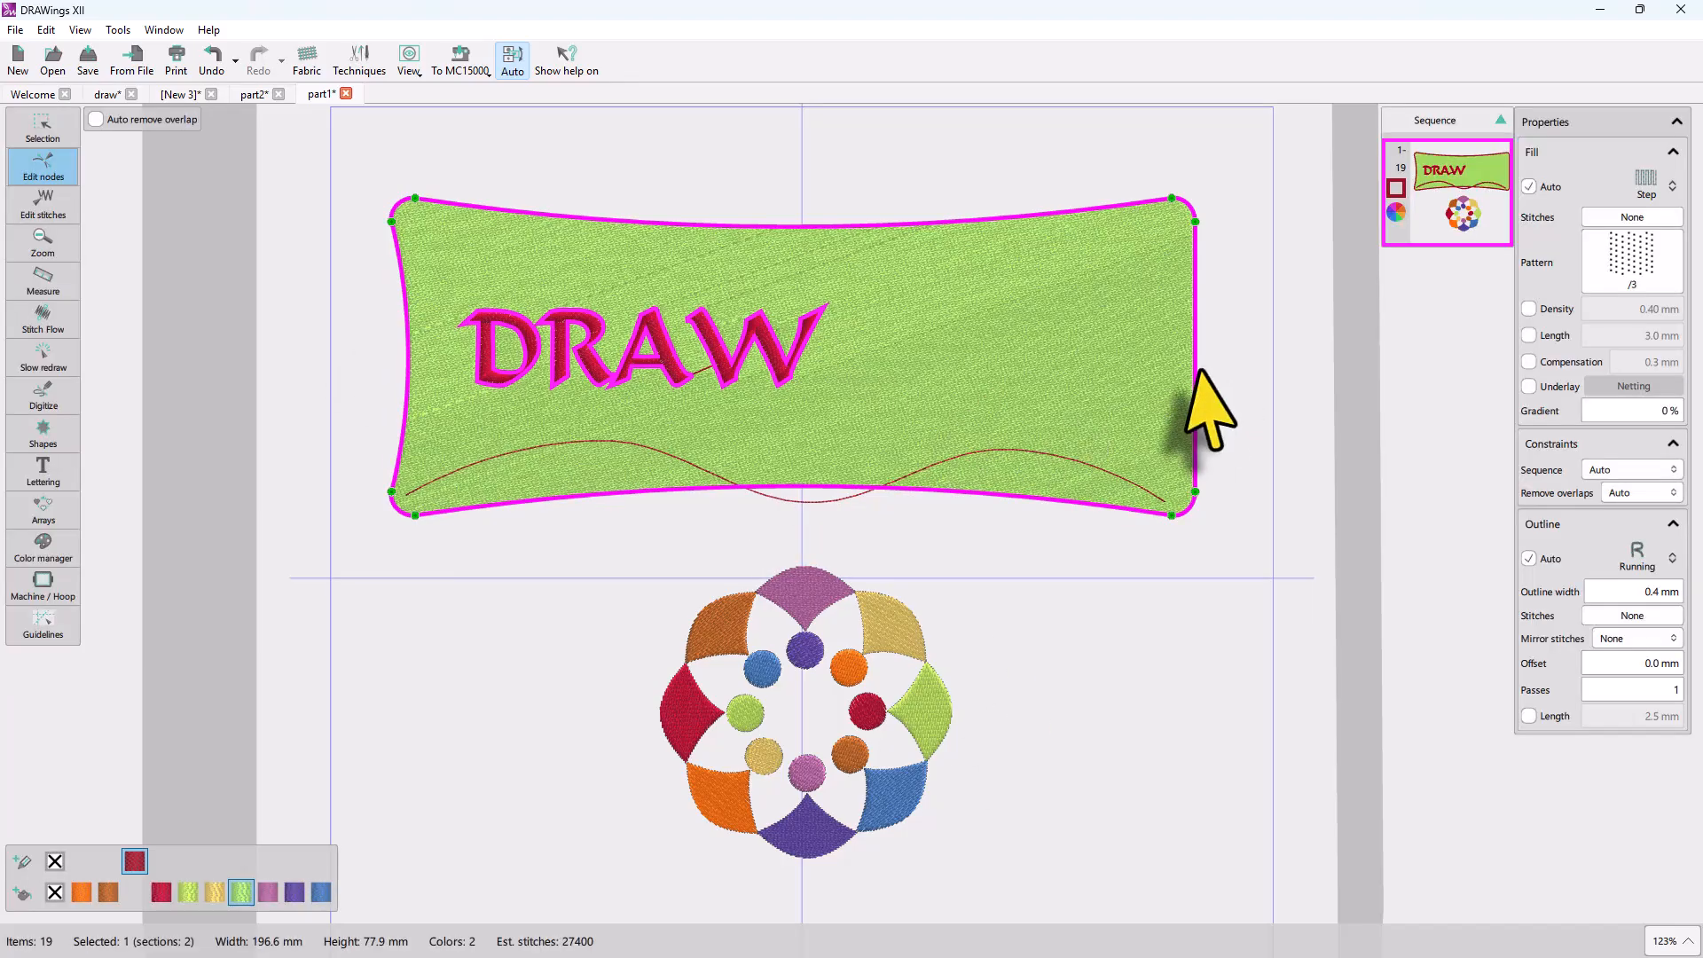
drag(1193, 371, 1150, 372)
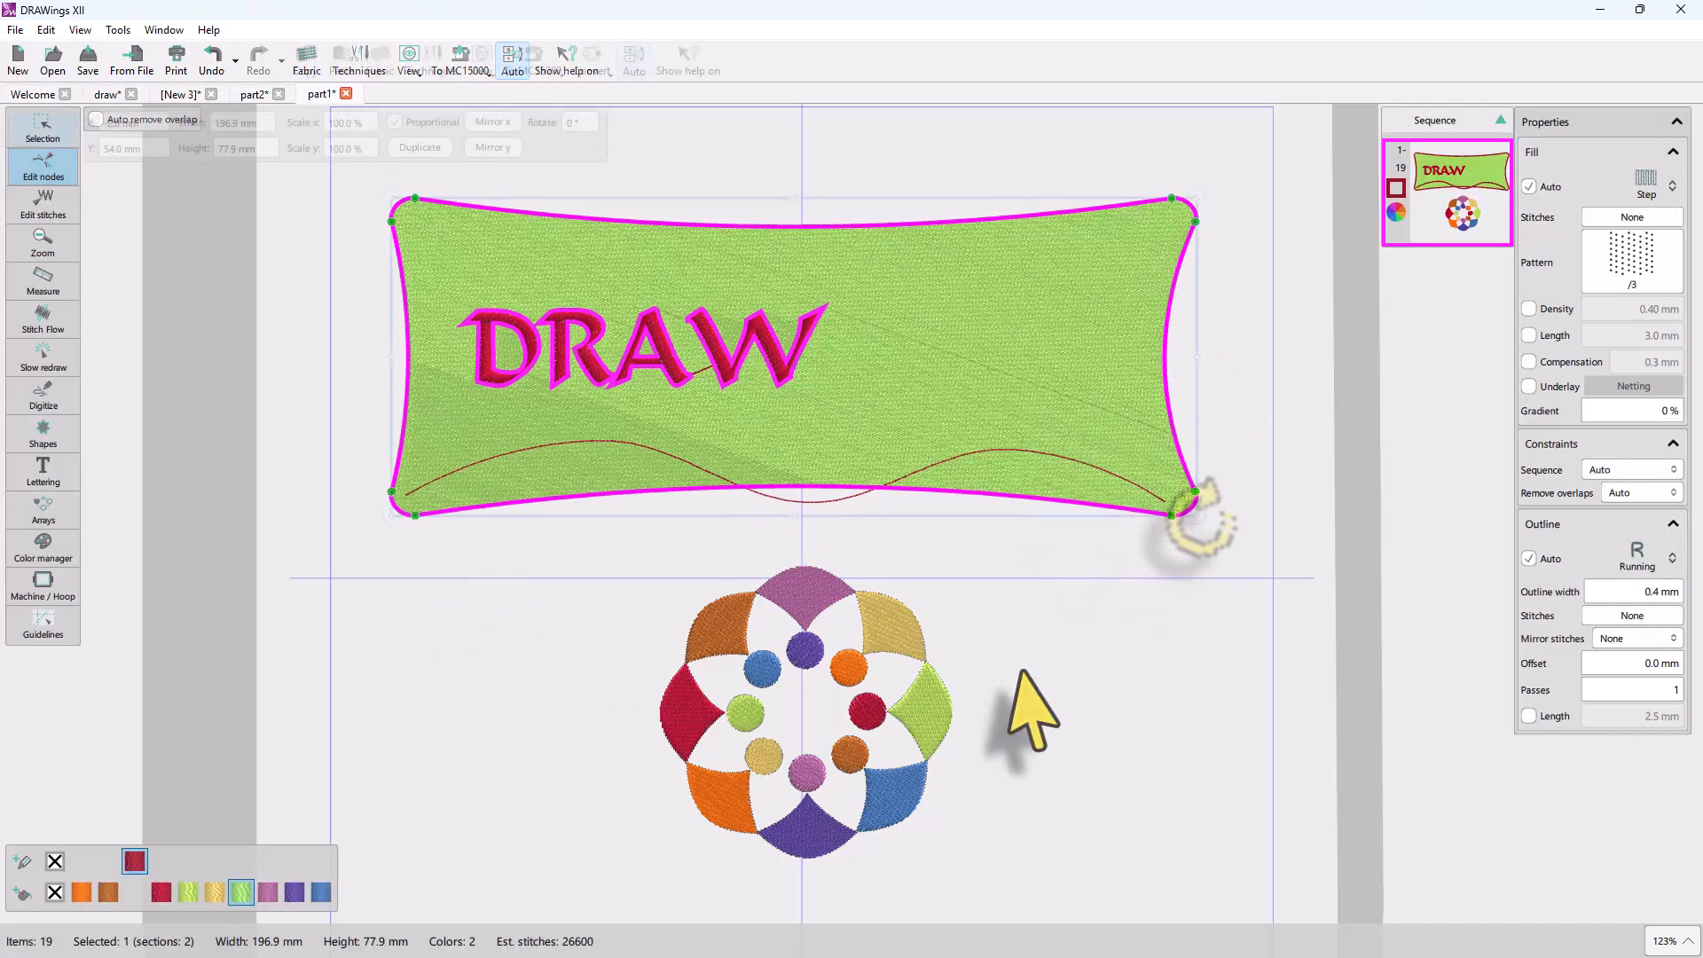
Shrink the curved green shape about its center and reposition the wavy line across it
drag(1190, 513, 1100, 462)
mouse_move(771, 444)
mouse_down()
mouse_move(761, 354)
mouse_move(781, 336)
mouse_up()
Place the DRAW lettering along the wavy line and set its text alignment to Center
right_click(783, 335)
click(839, 836)
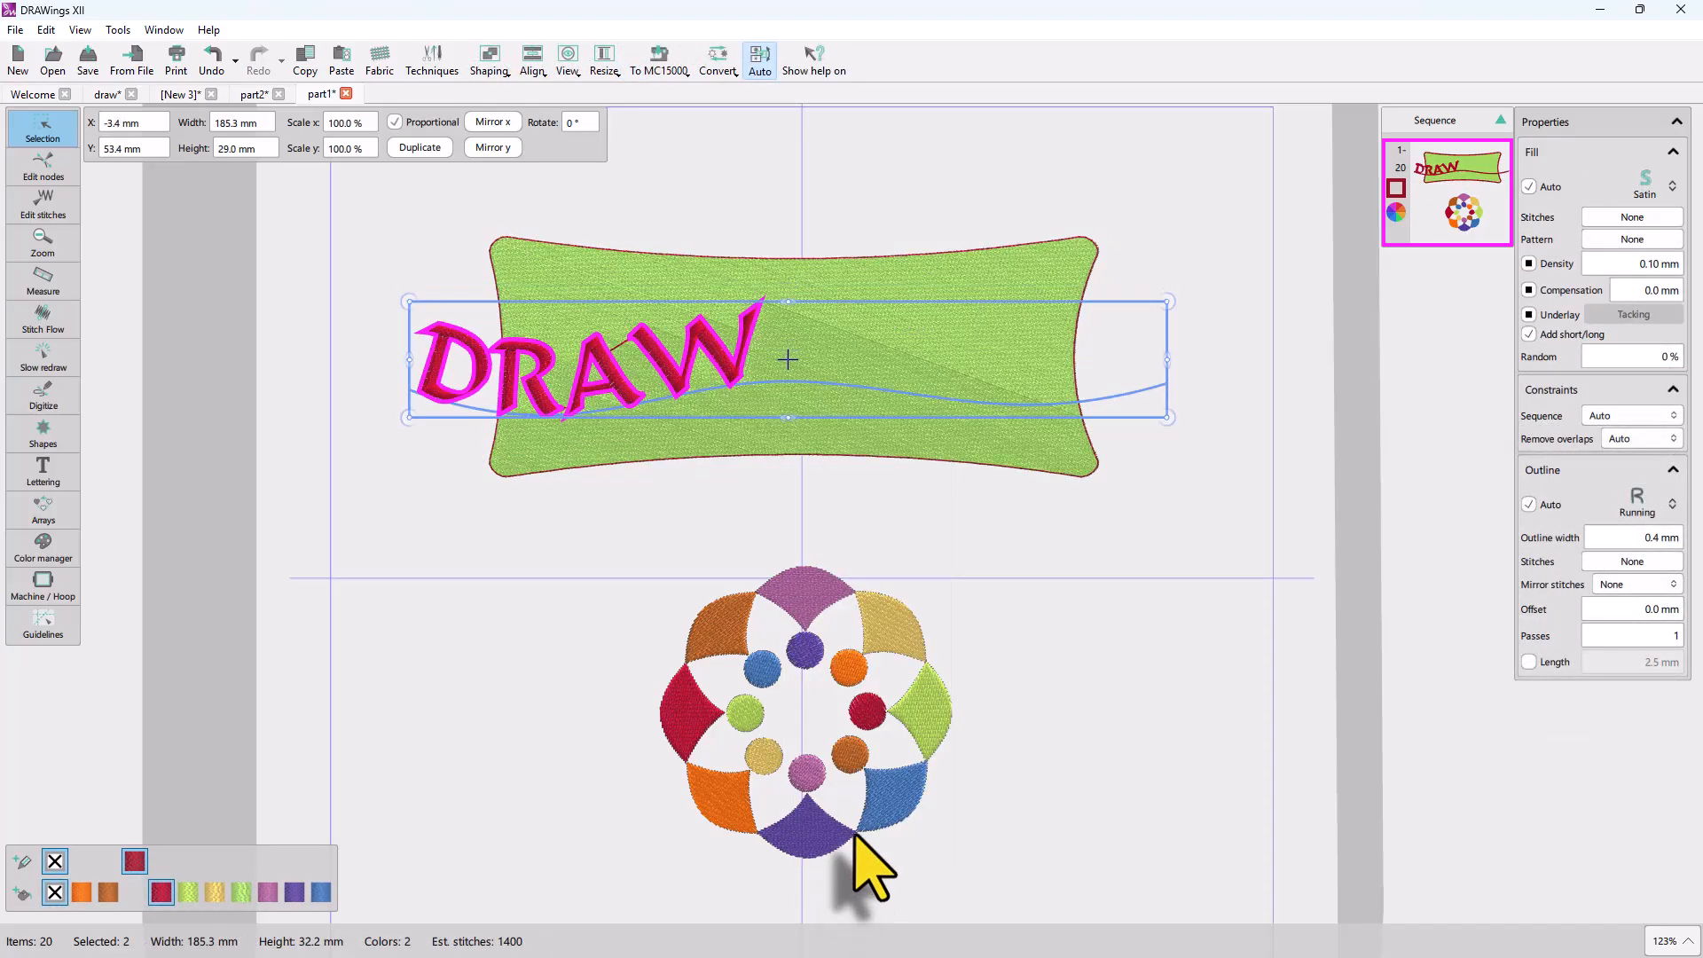
click(46, 471)
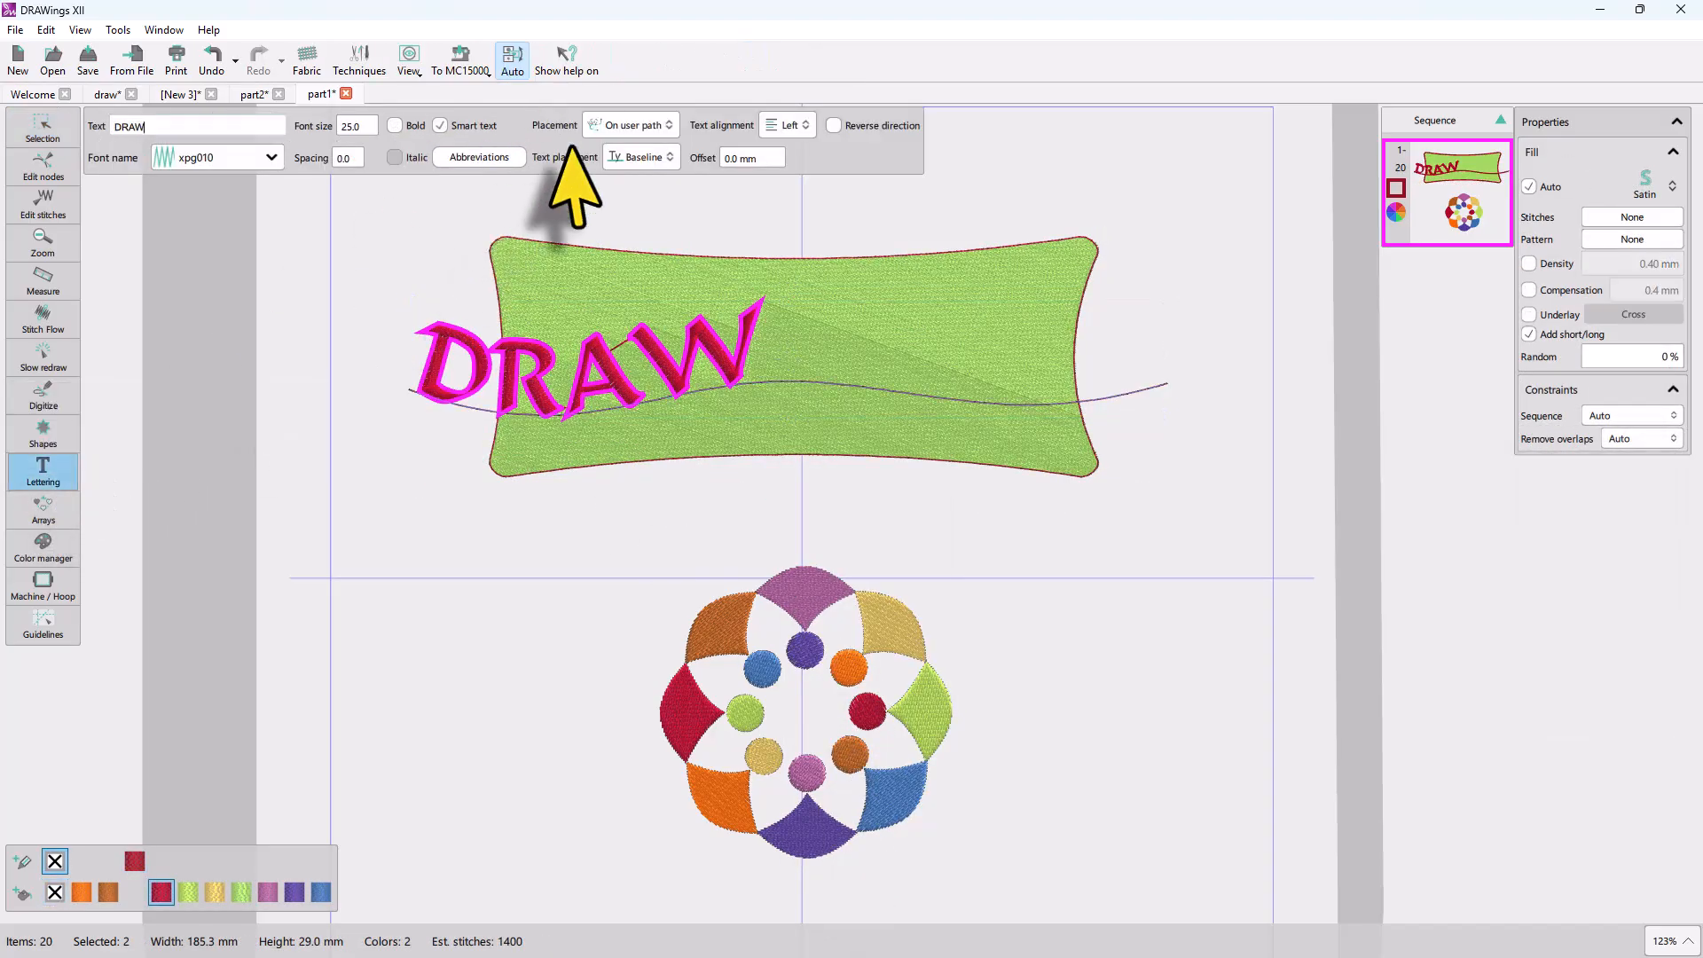
click(798, 180)
Apply decorative stitch pattern 10 to the outline of the lower wavy line
click(43, 124)
click(852, 417)
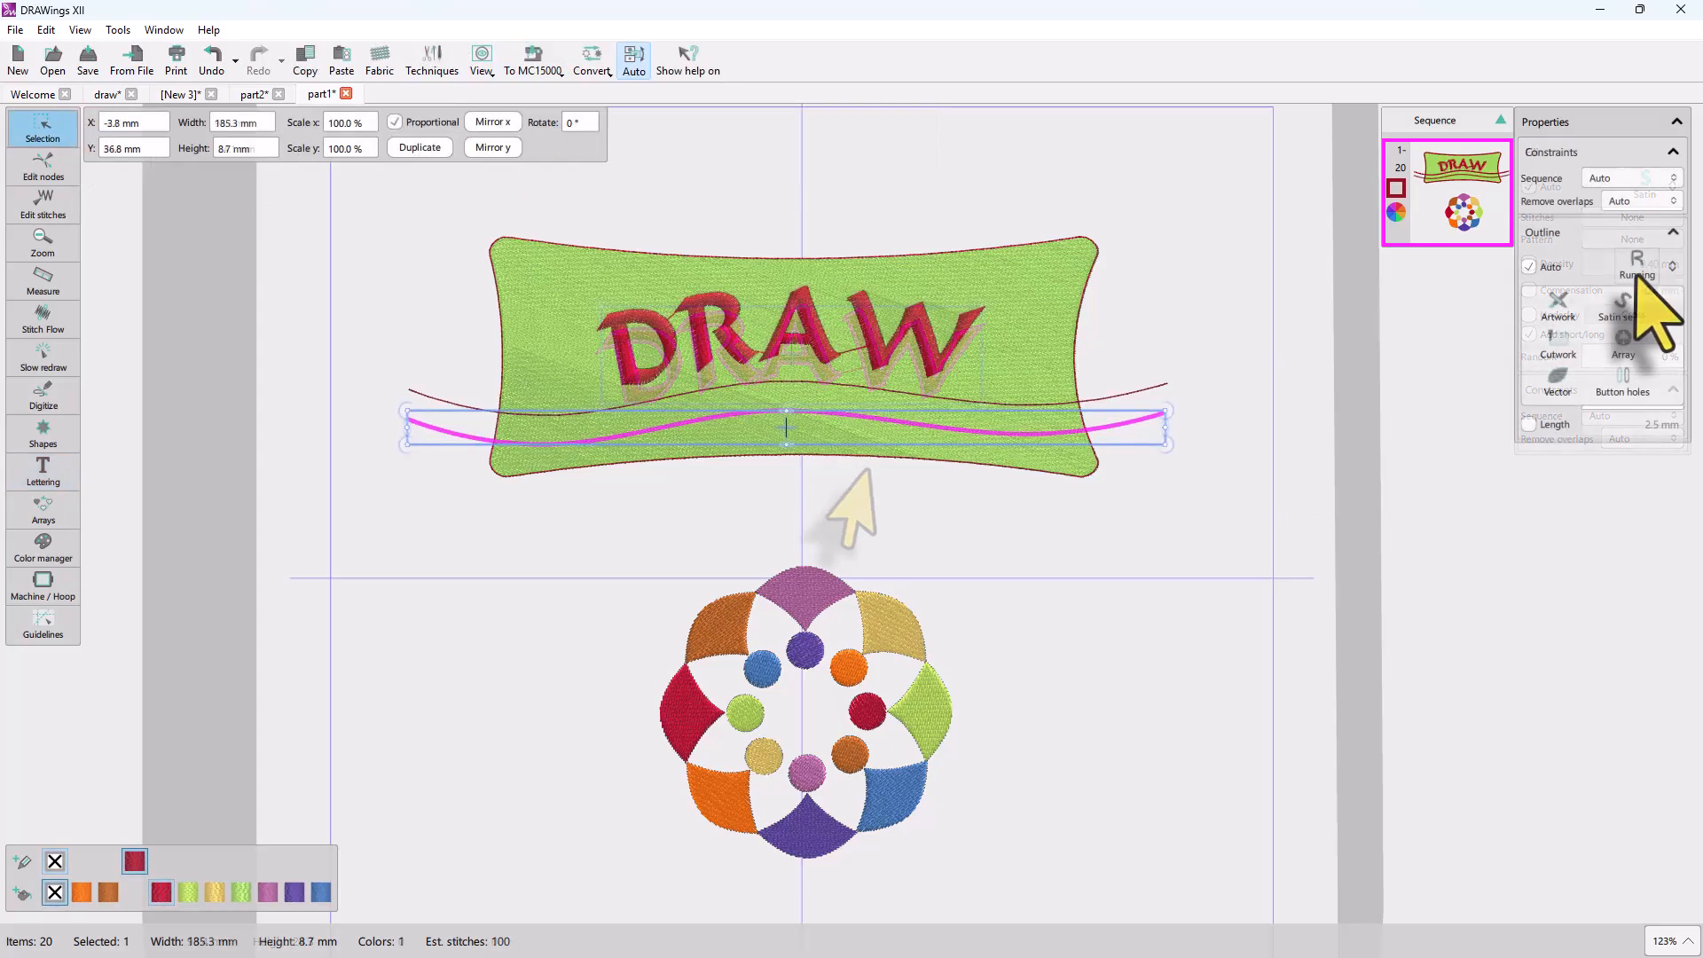
click(1636, 266)
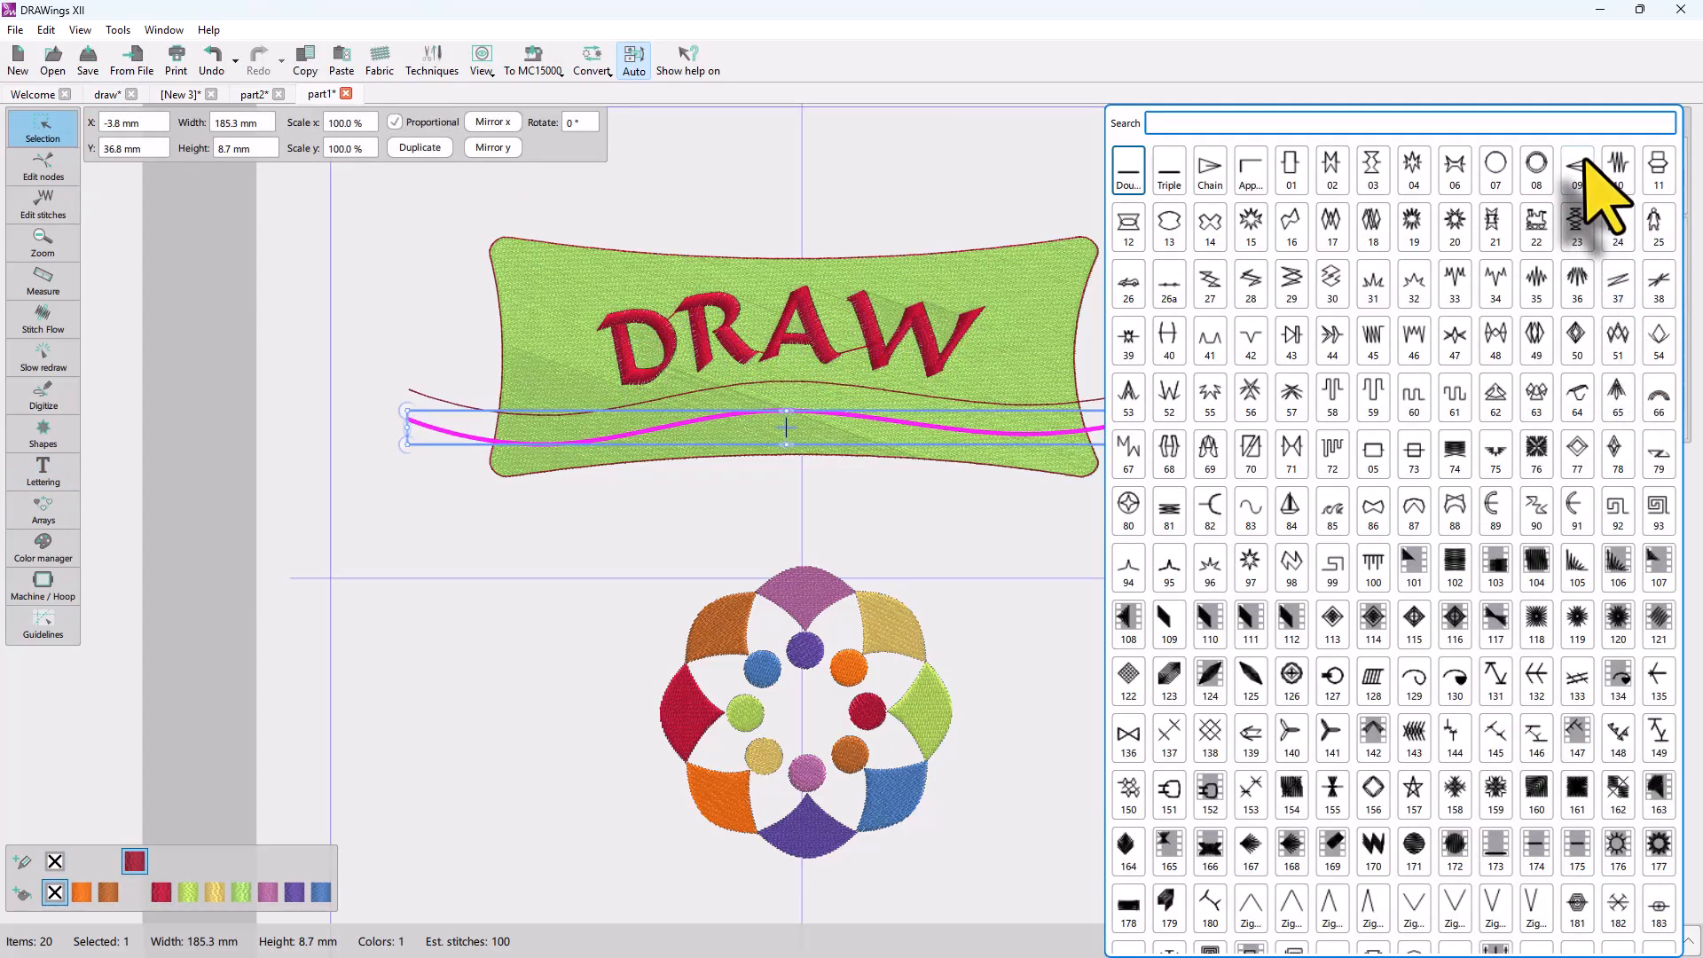
click(1619, 168)
Cut the green shape along the upper wavy line with the Knife command
click(791, 399)
scroll(791, 399, up, 2)
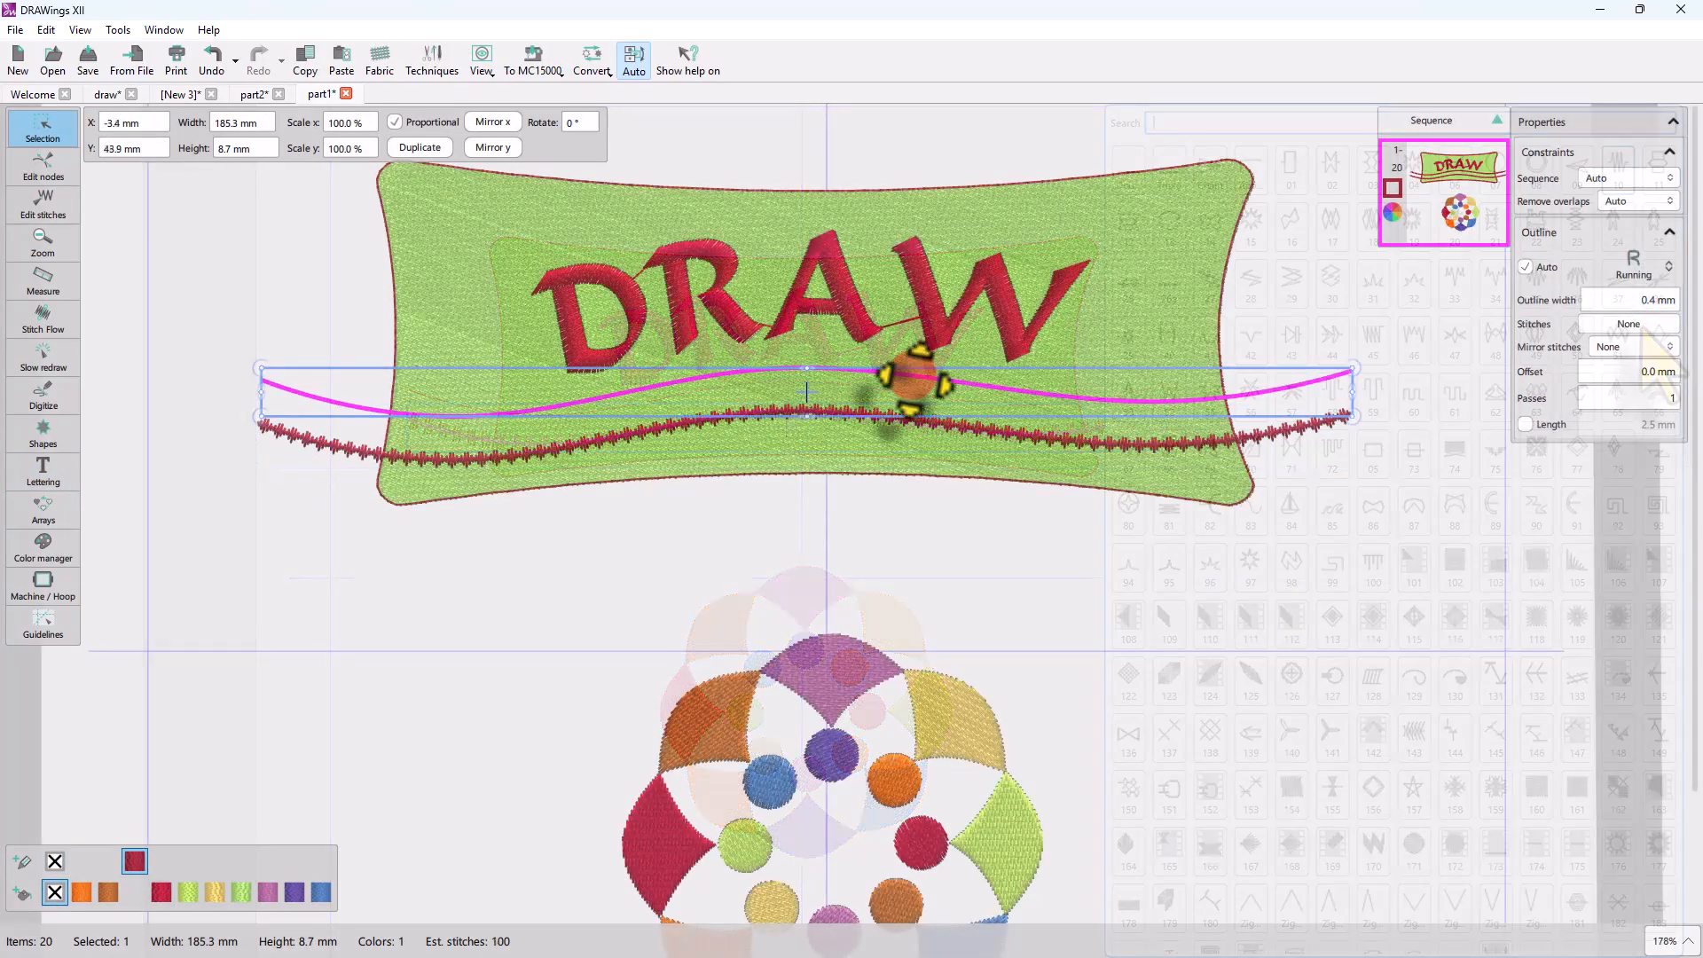
right_click(1144, 319)
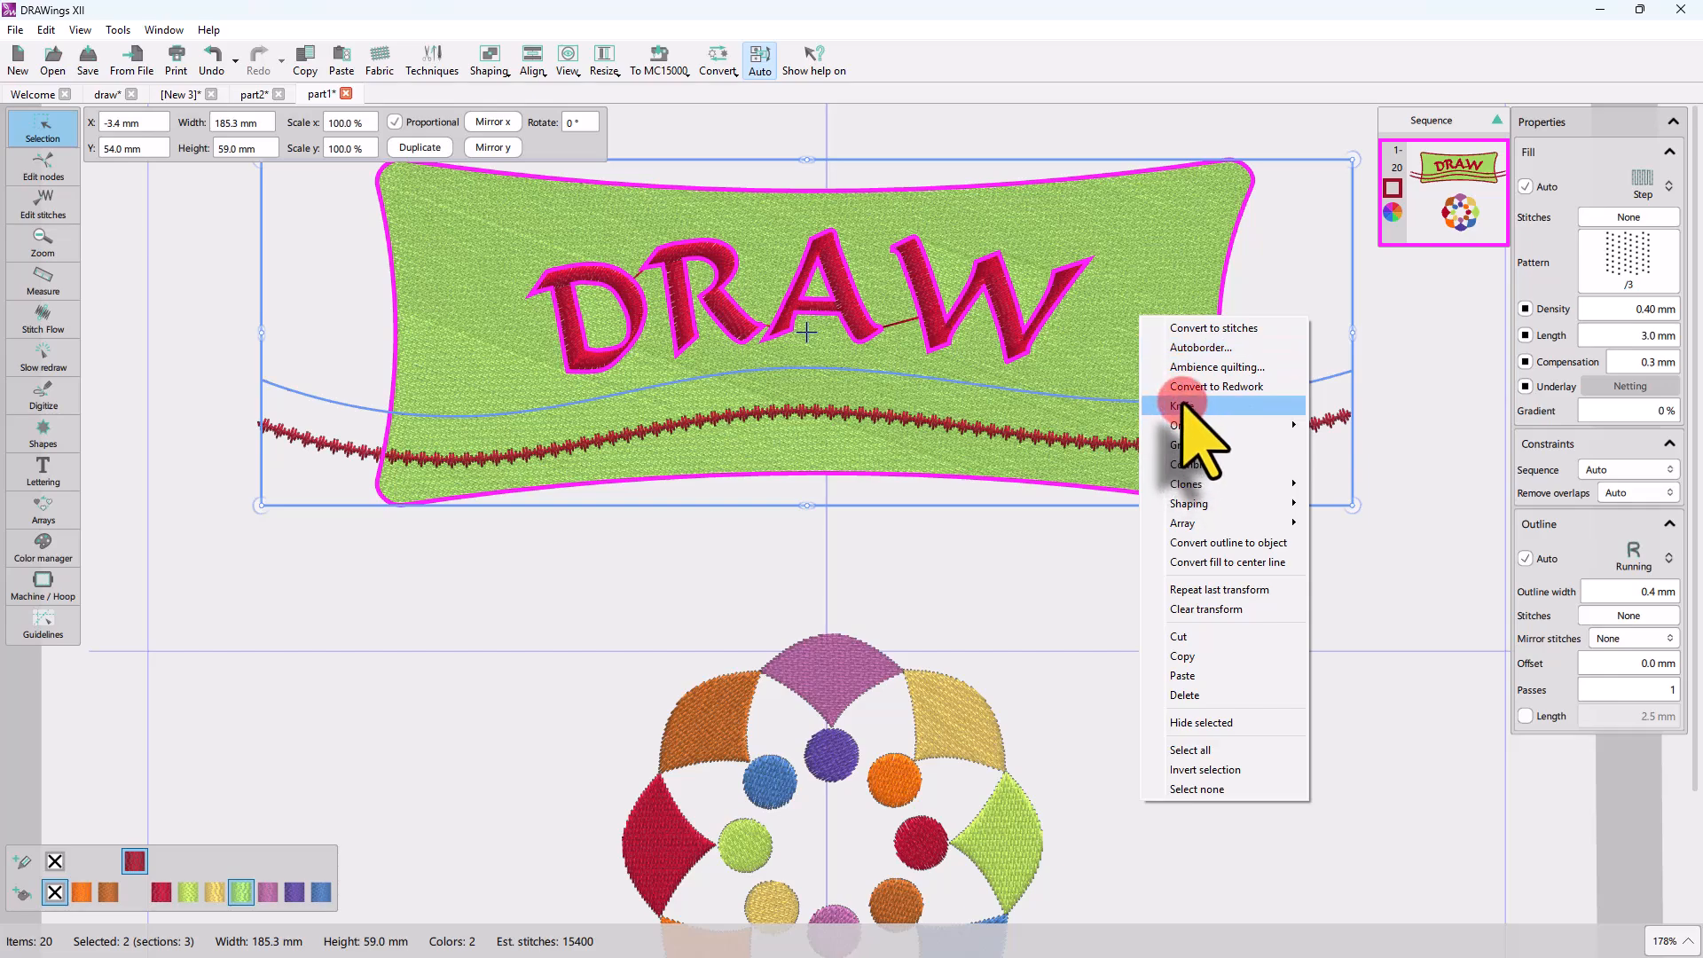
click(1193, 392)
Add a nearly horizontal stitch direction line above the lettering in the upper green section
click(539, 410)
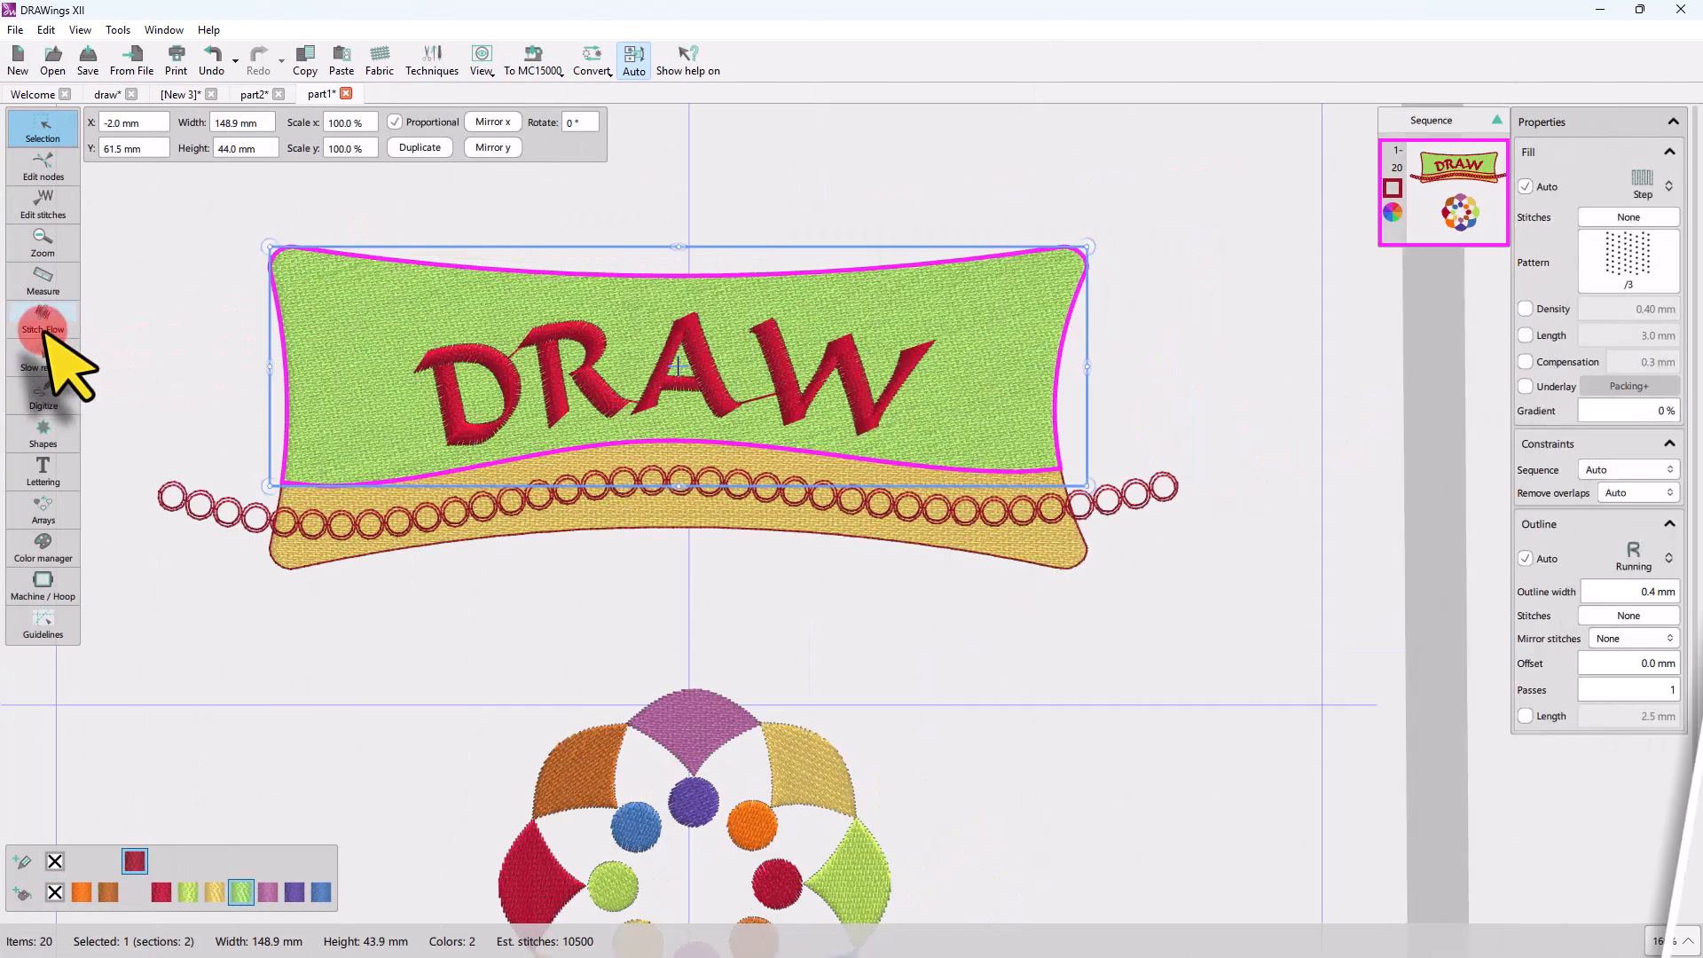
click(43, 324)
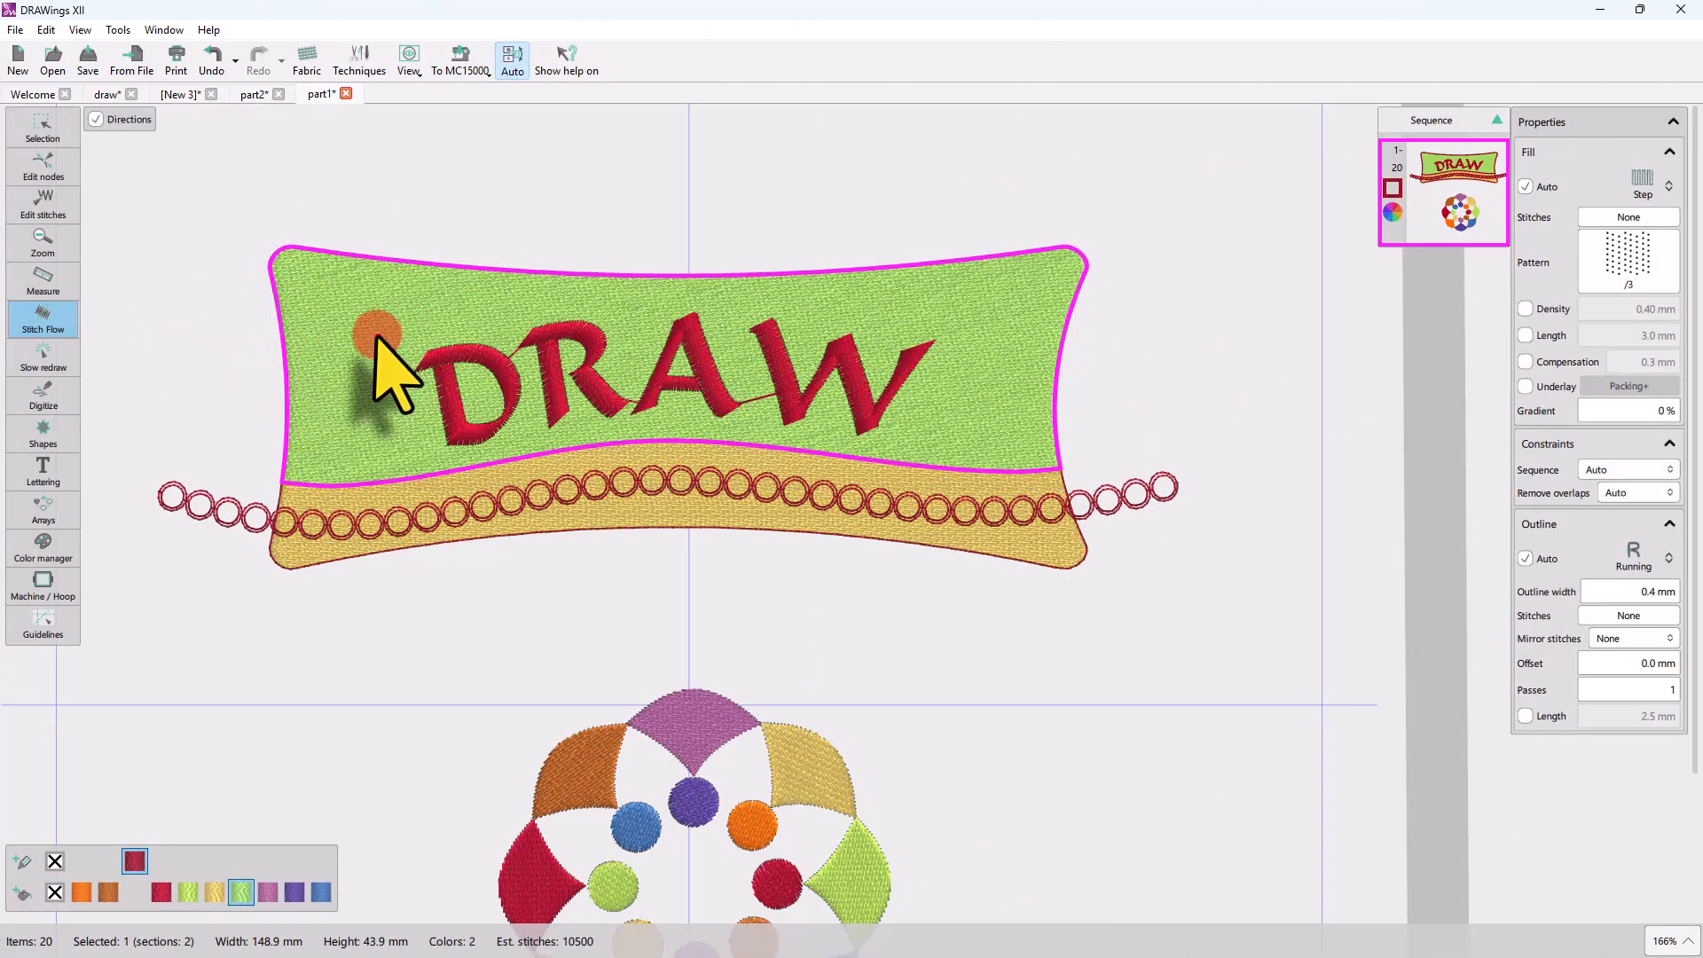
click(413, 322)
click(834, 302)
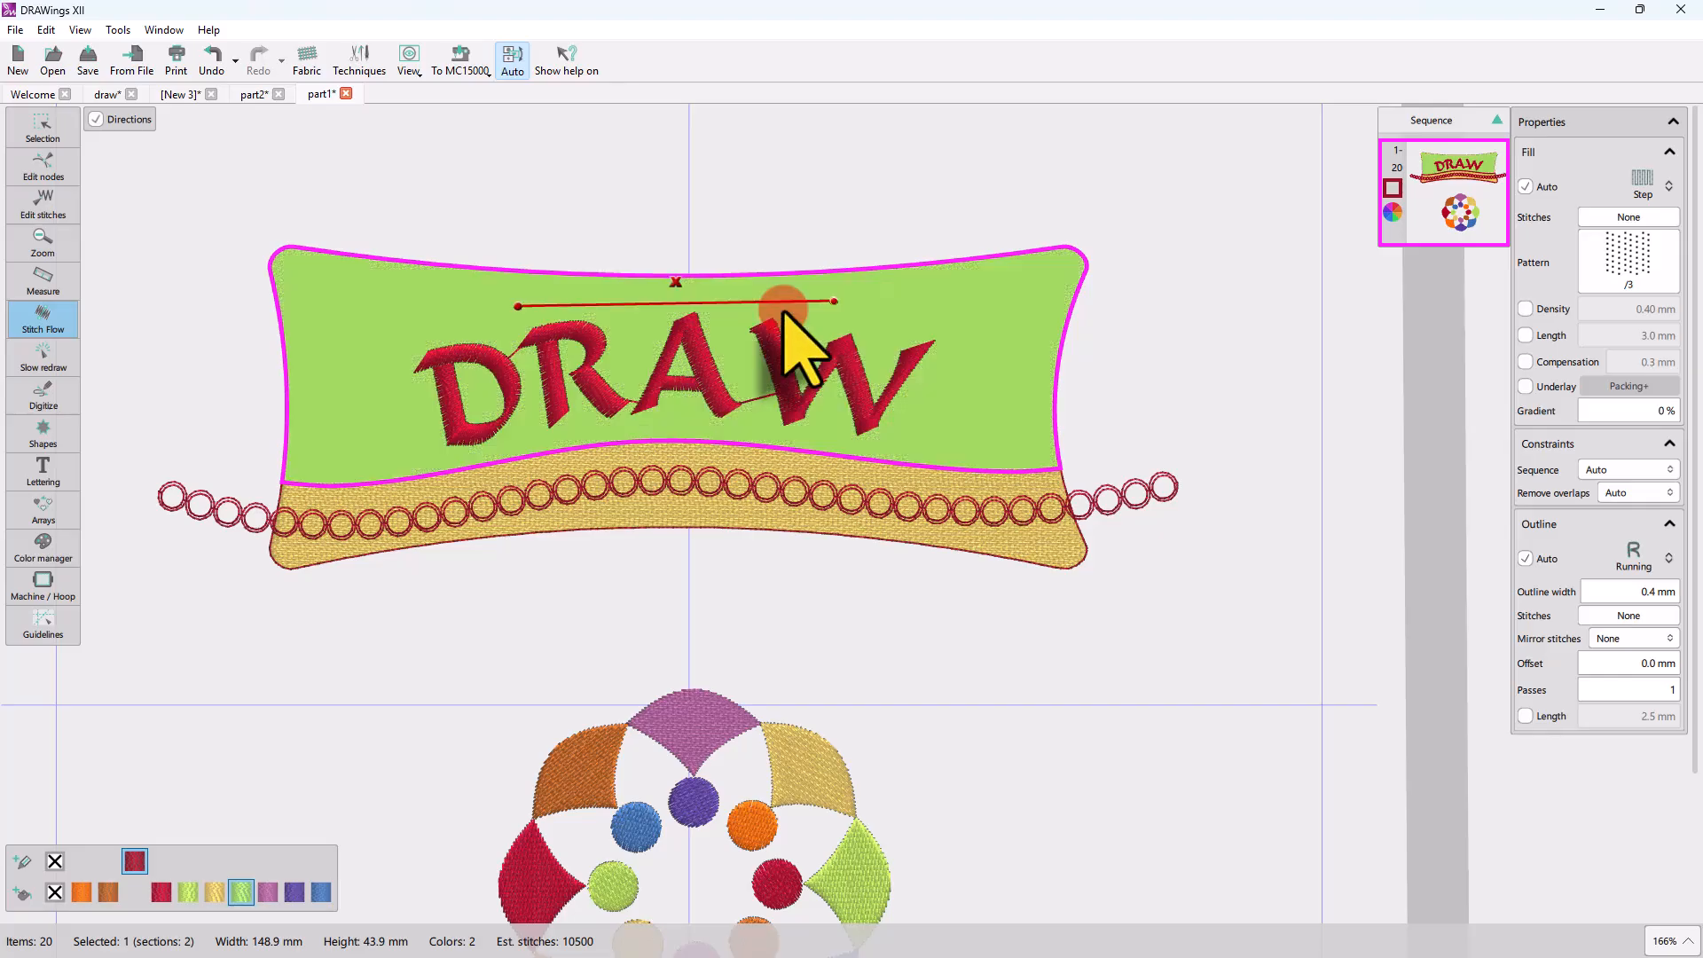
click(43, 129)
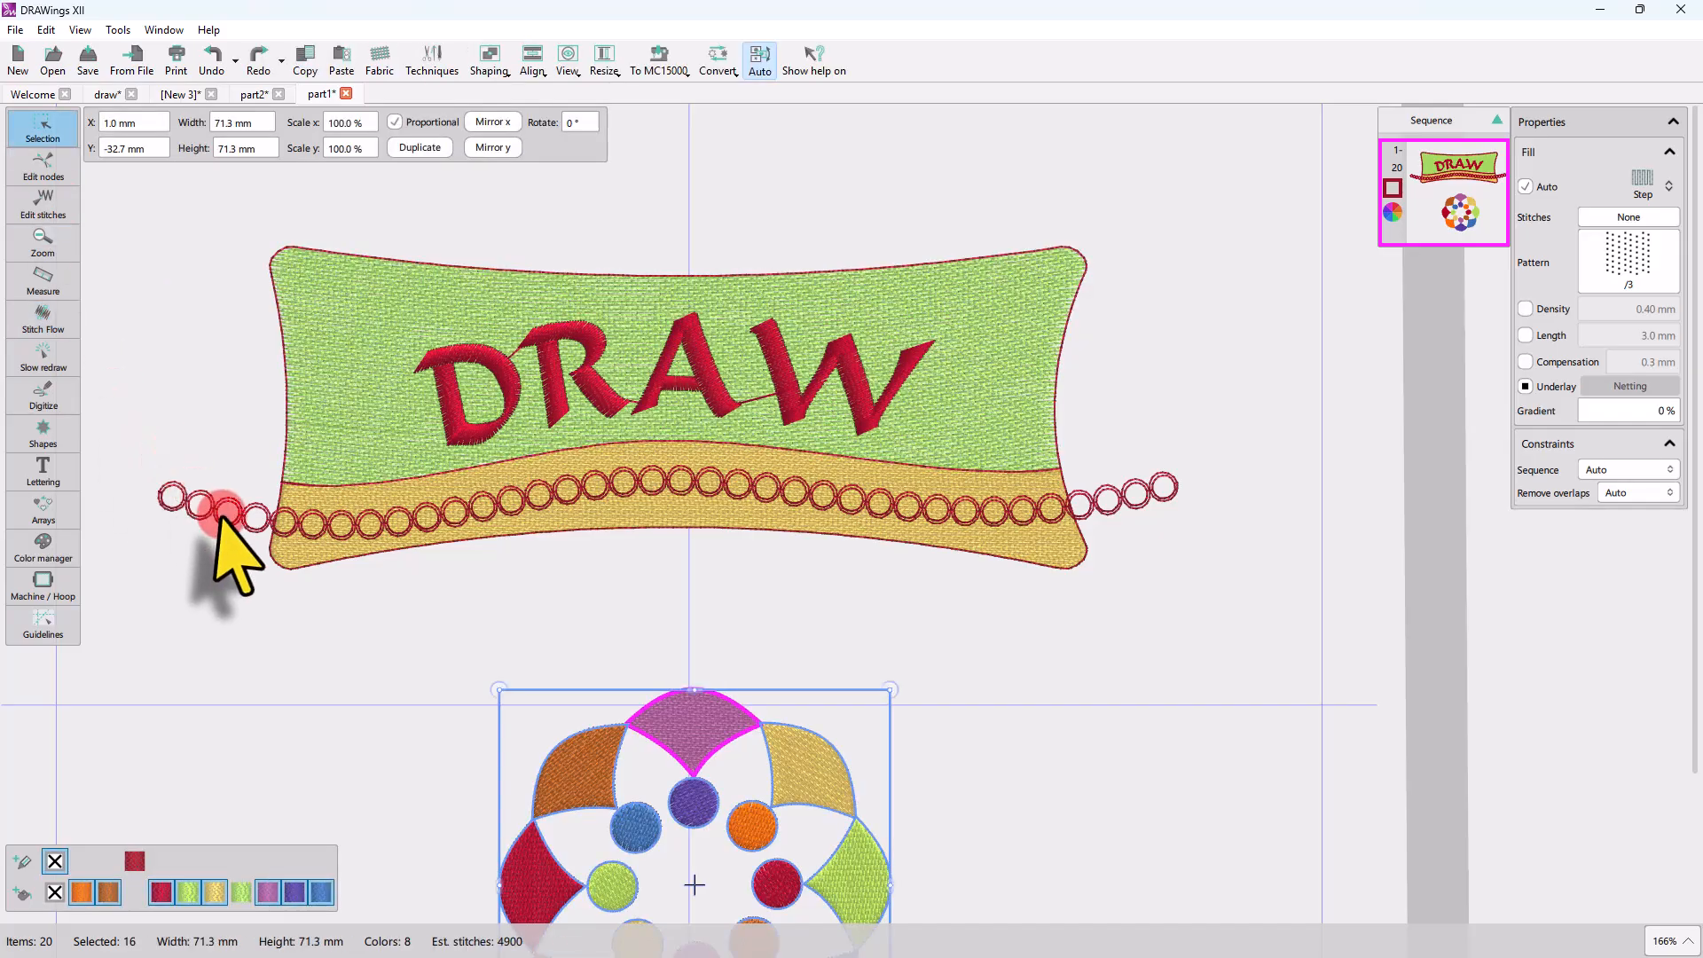
Shorten the circle-patterned line to fit inside the yellow band by deleting both end nodes and moving the new right end node
click(221, 507)
click(252, 523)
click(45, 168)
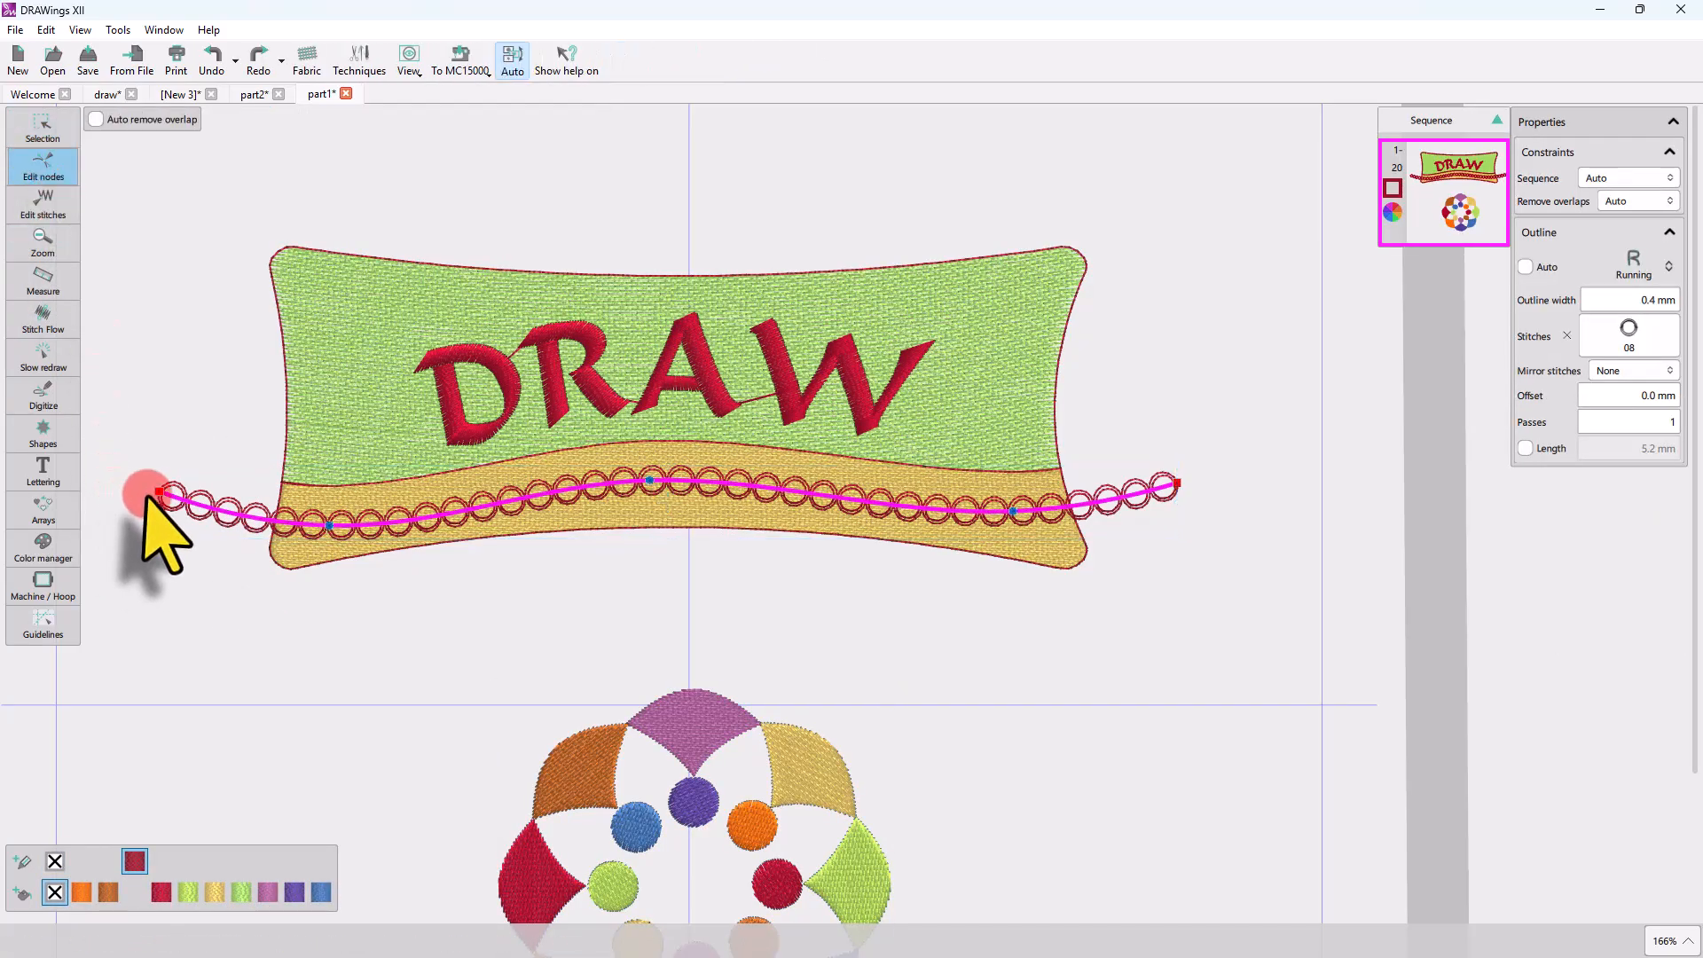
click(167, 495)
key(Delete)
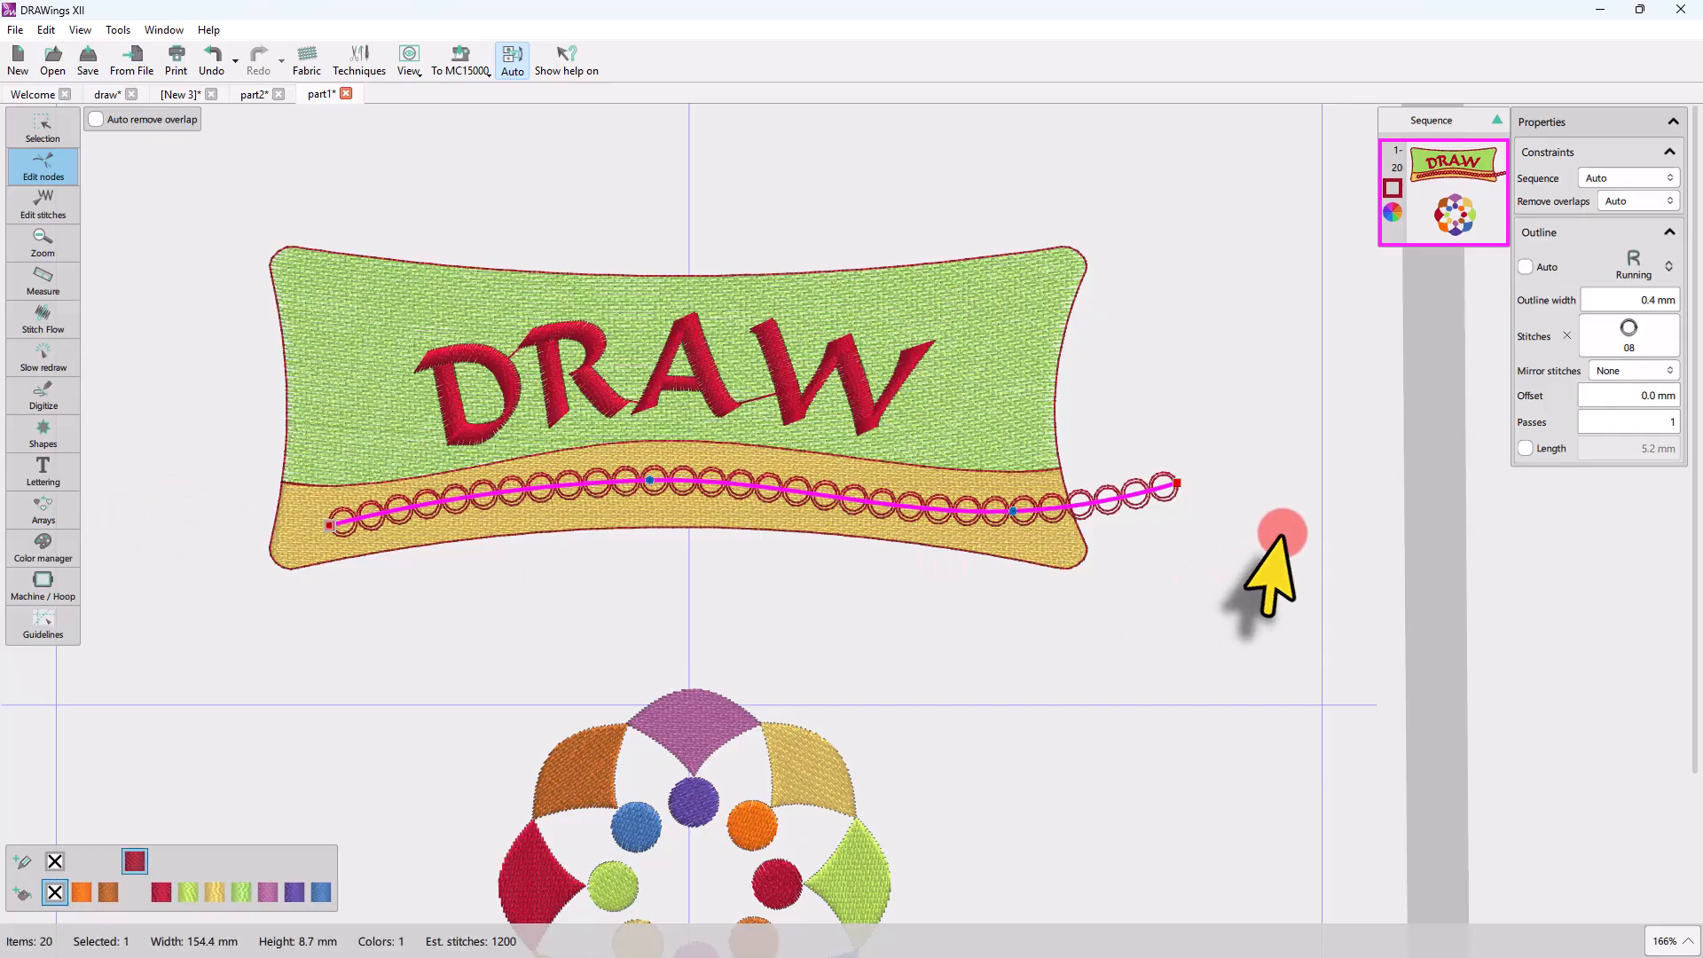
click(1177, 484)
key(Delete)
drag(1013, 511, 1043, 526)
click(42, 129)
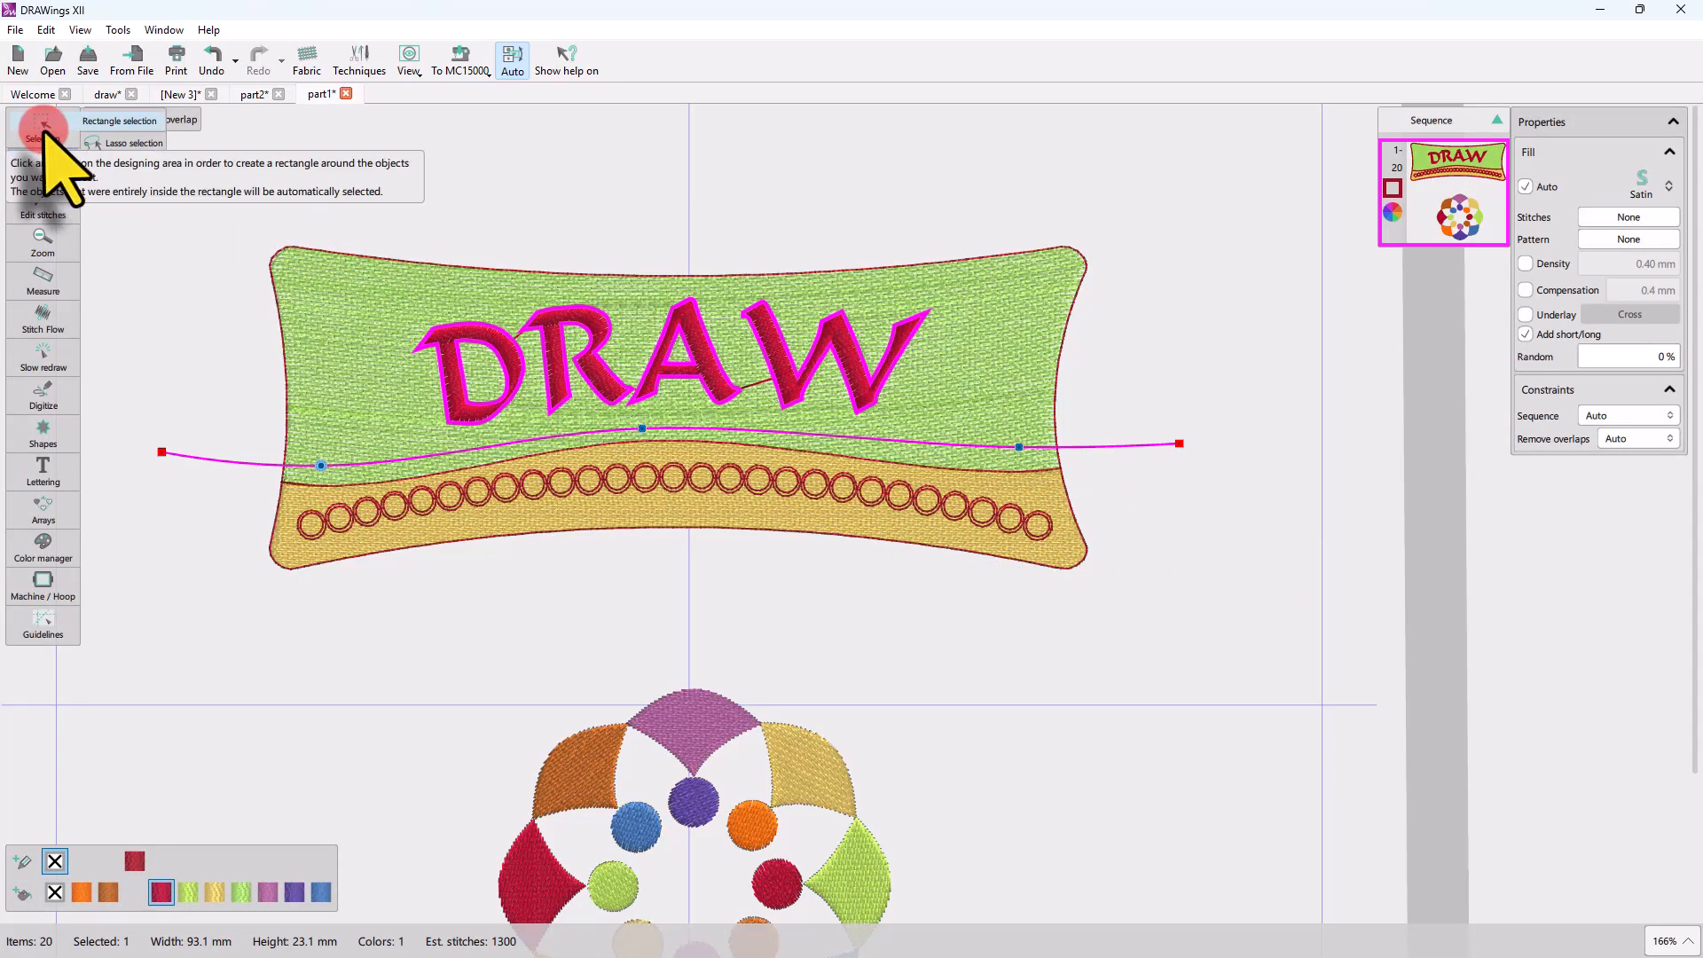
Open the lettering settings of the DRAW text to review its font size, spacing and placement
click(41, 132)
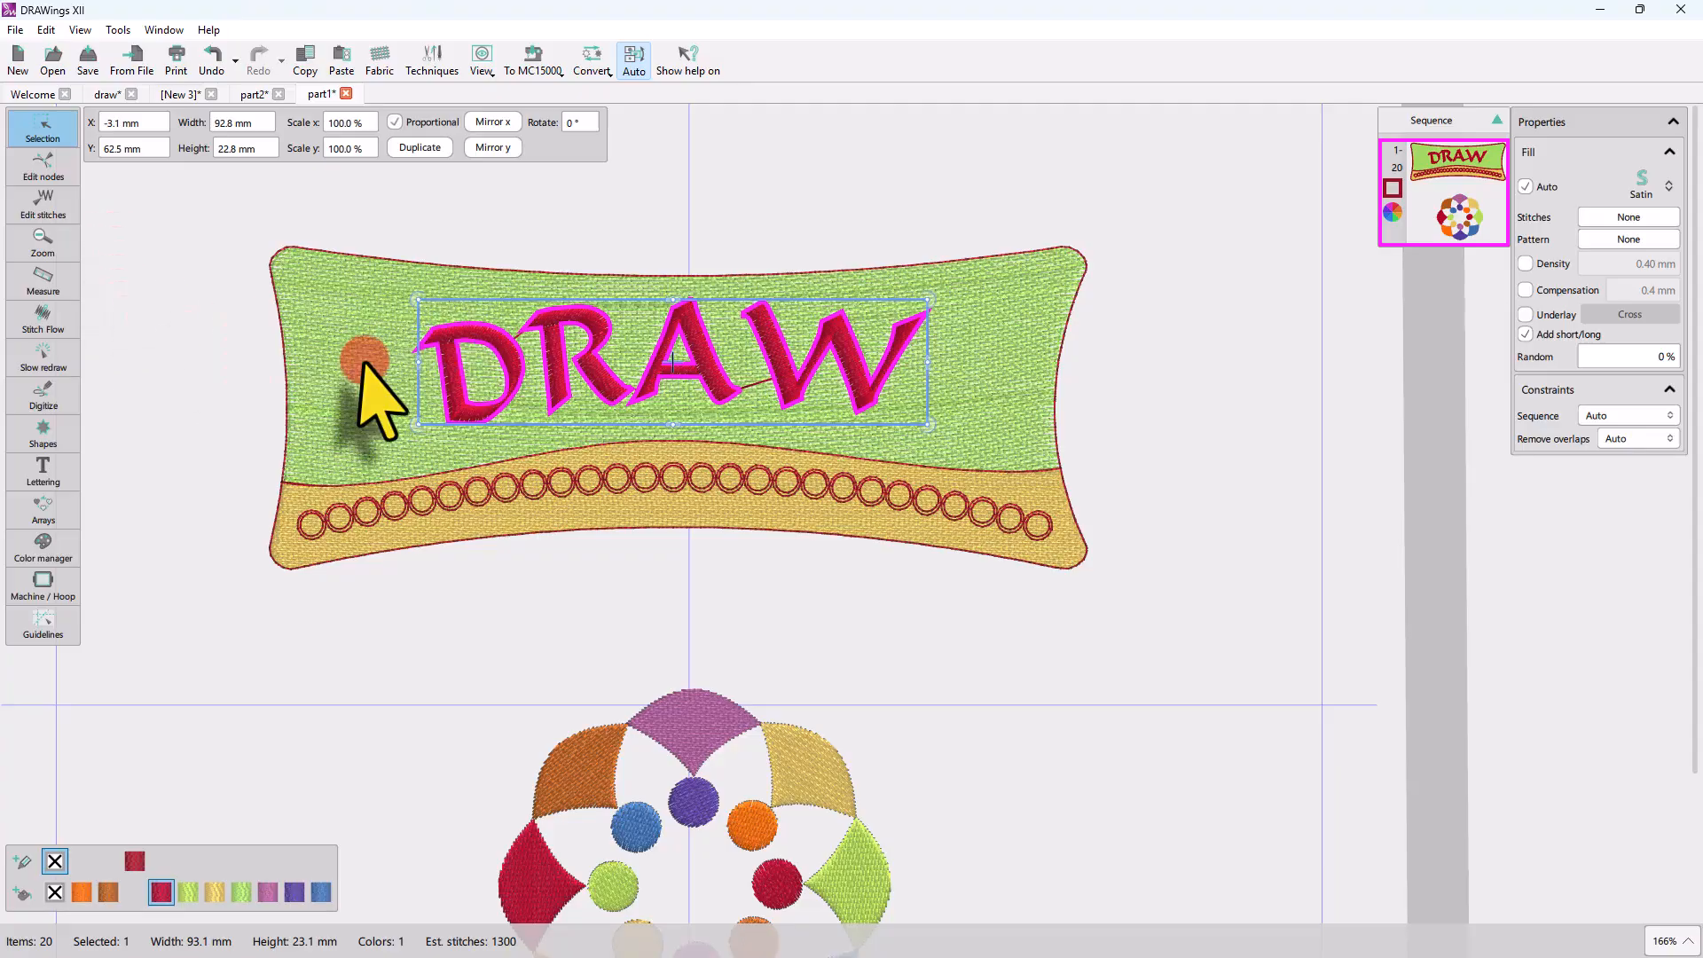
click(42, 472)
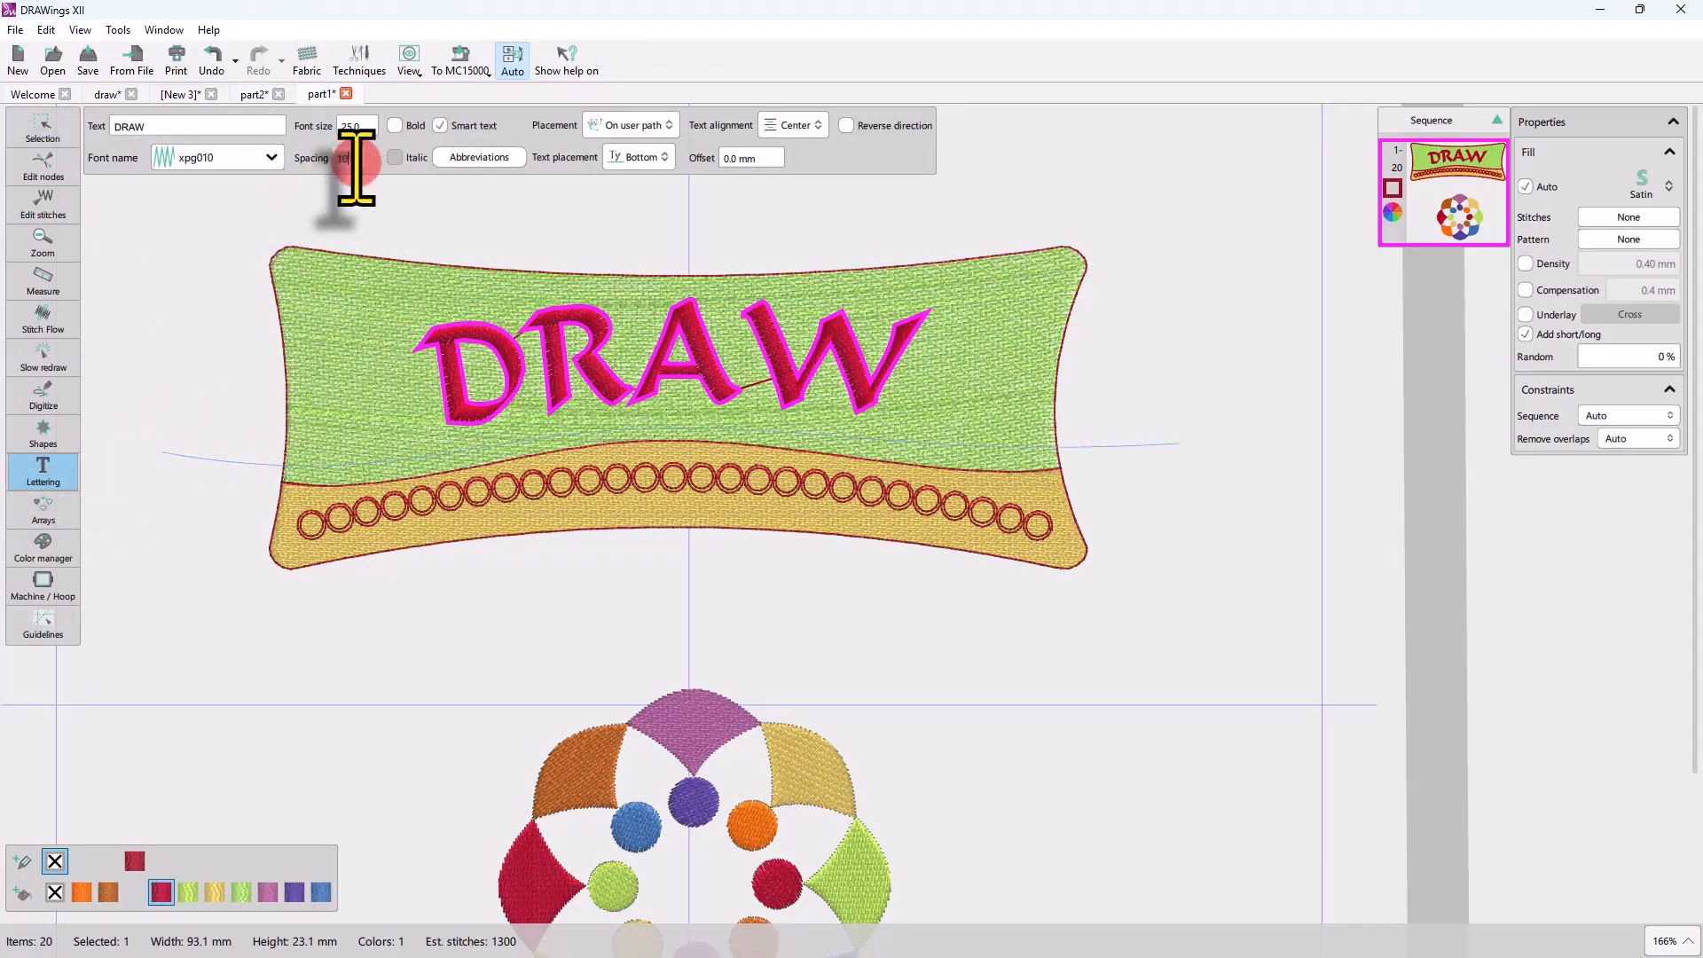
click(734, 627)
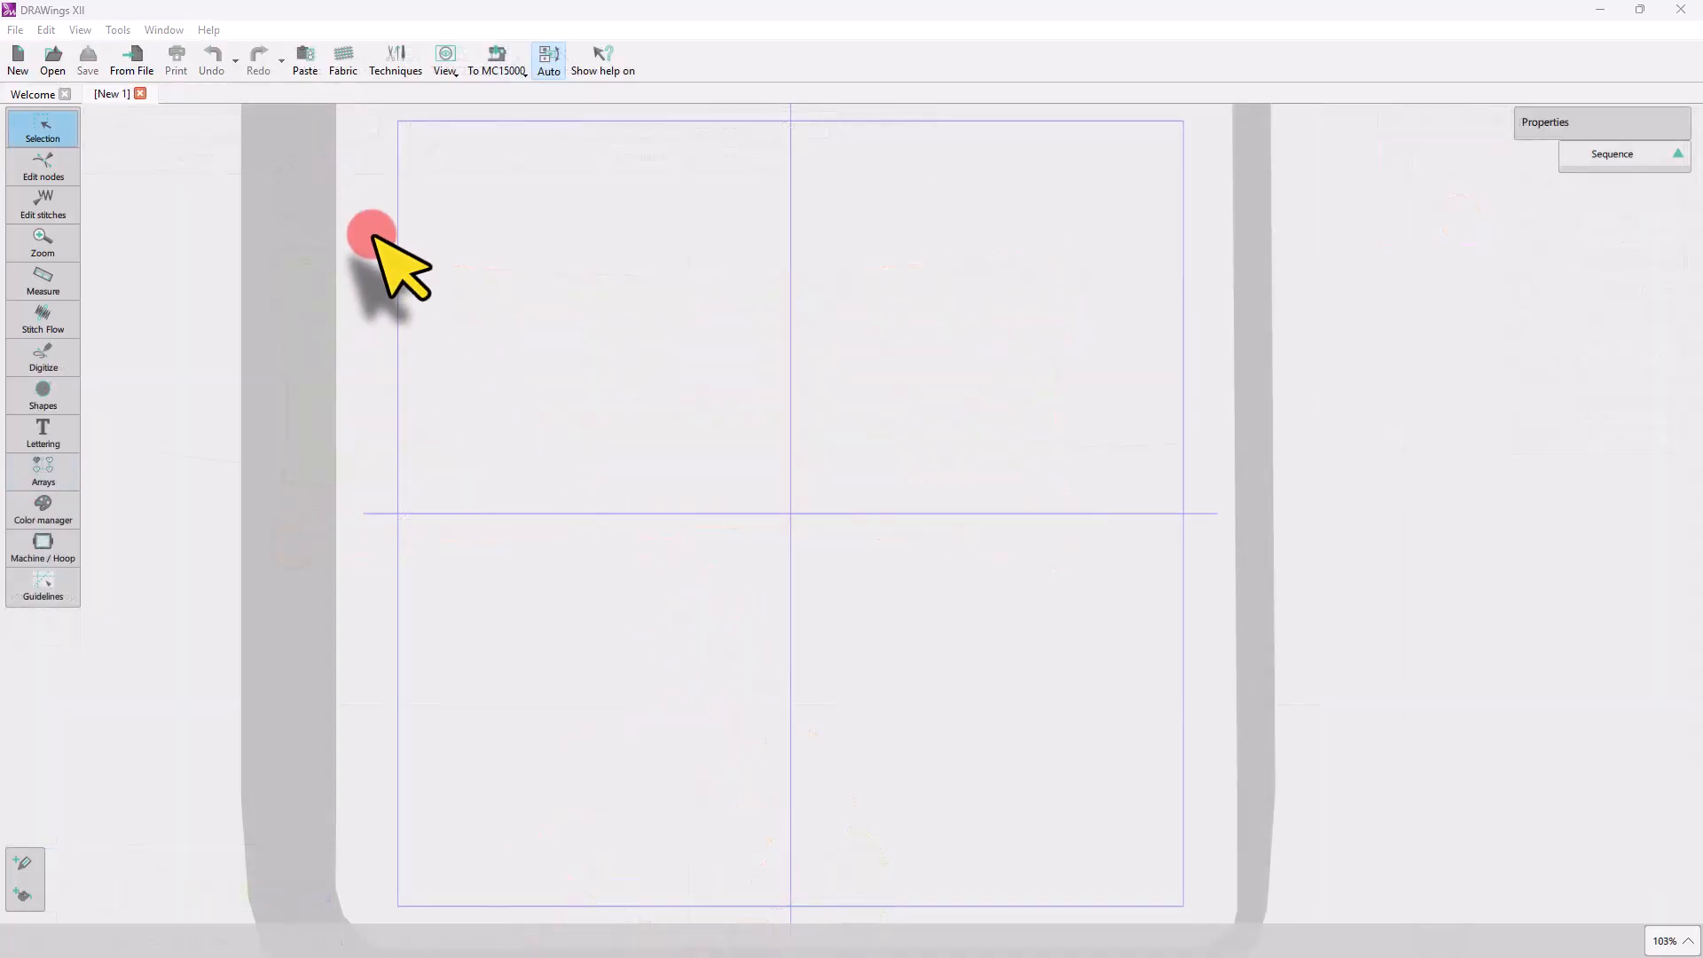
Import the stitch file [New 2].JEF into the empty design
click(154, 82)
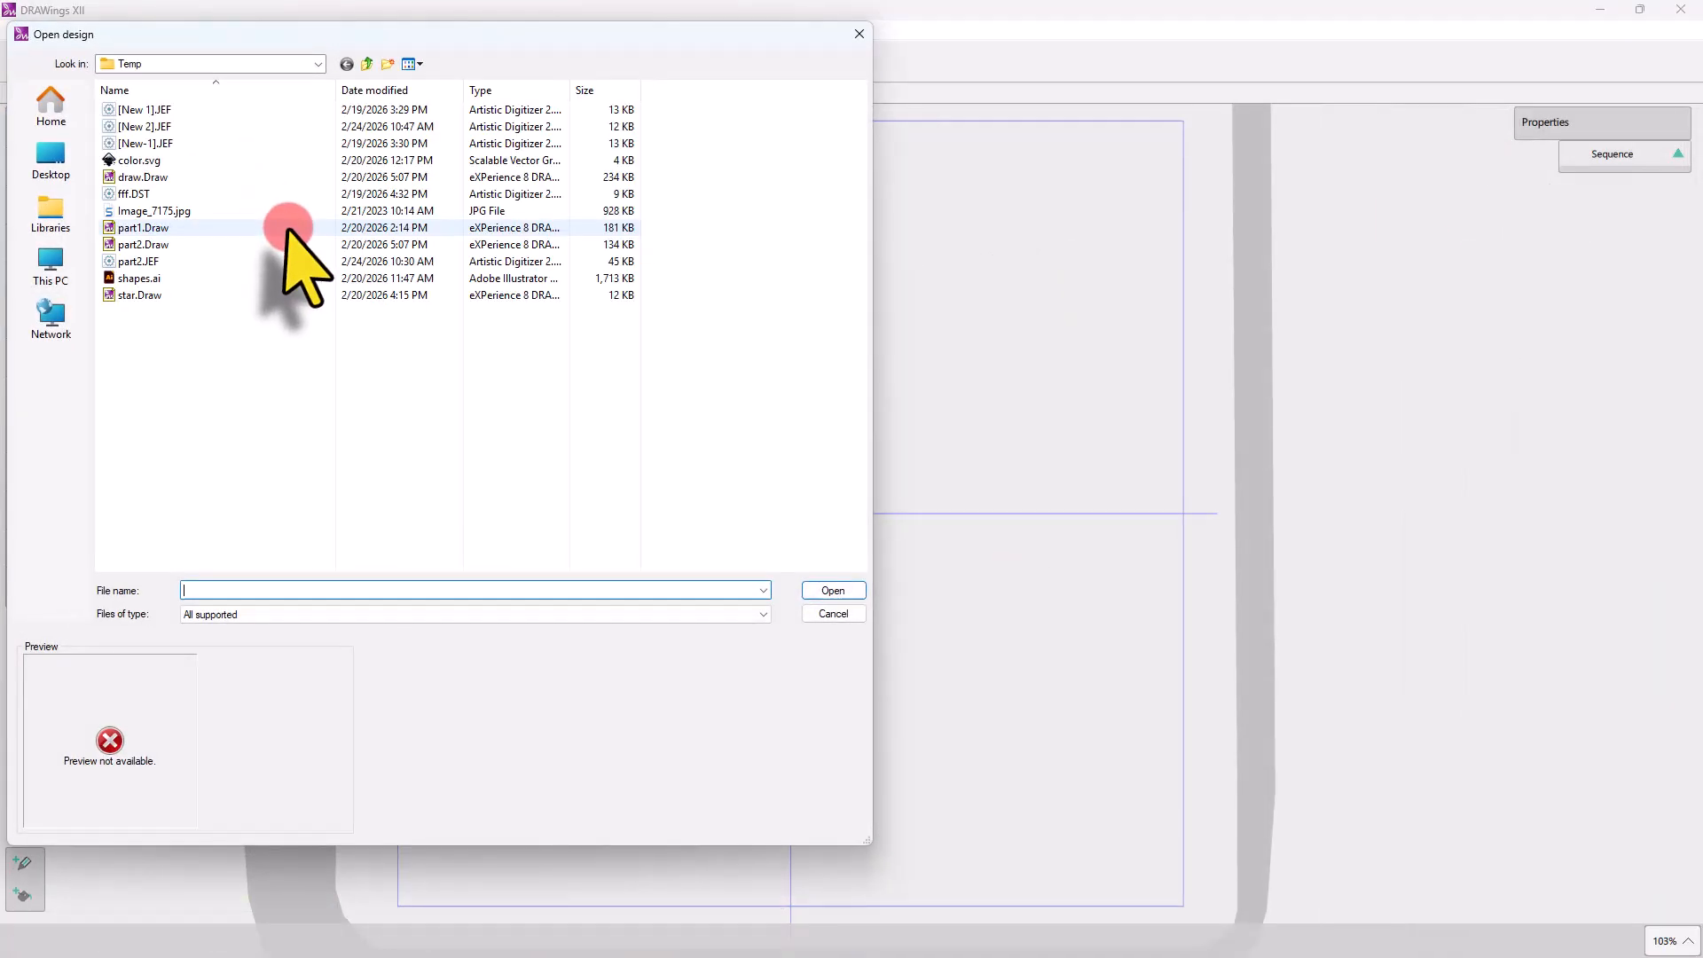
click(135, 126)
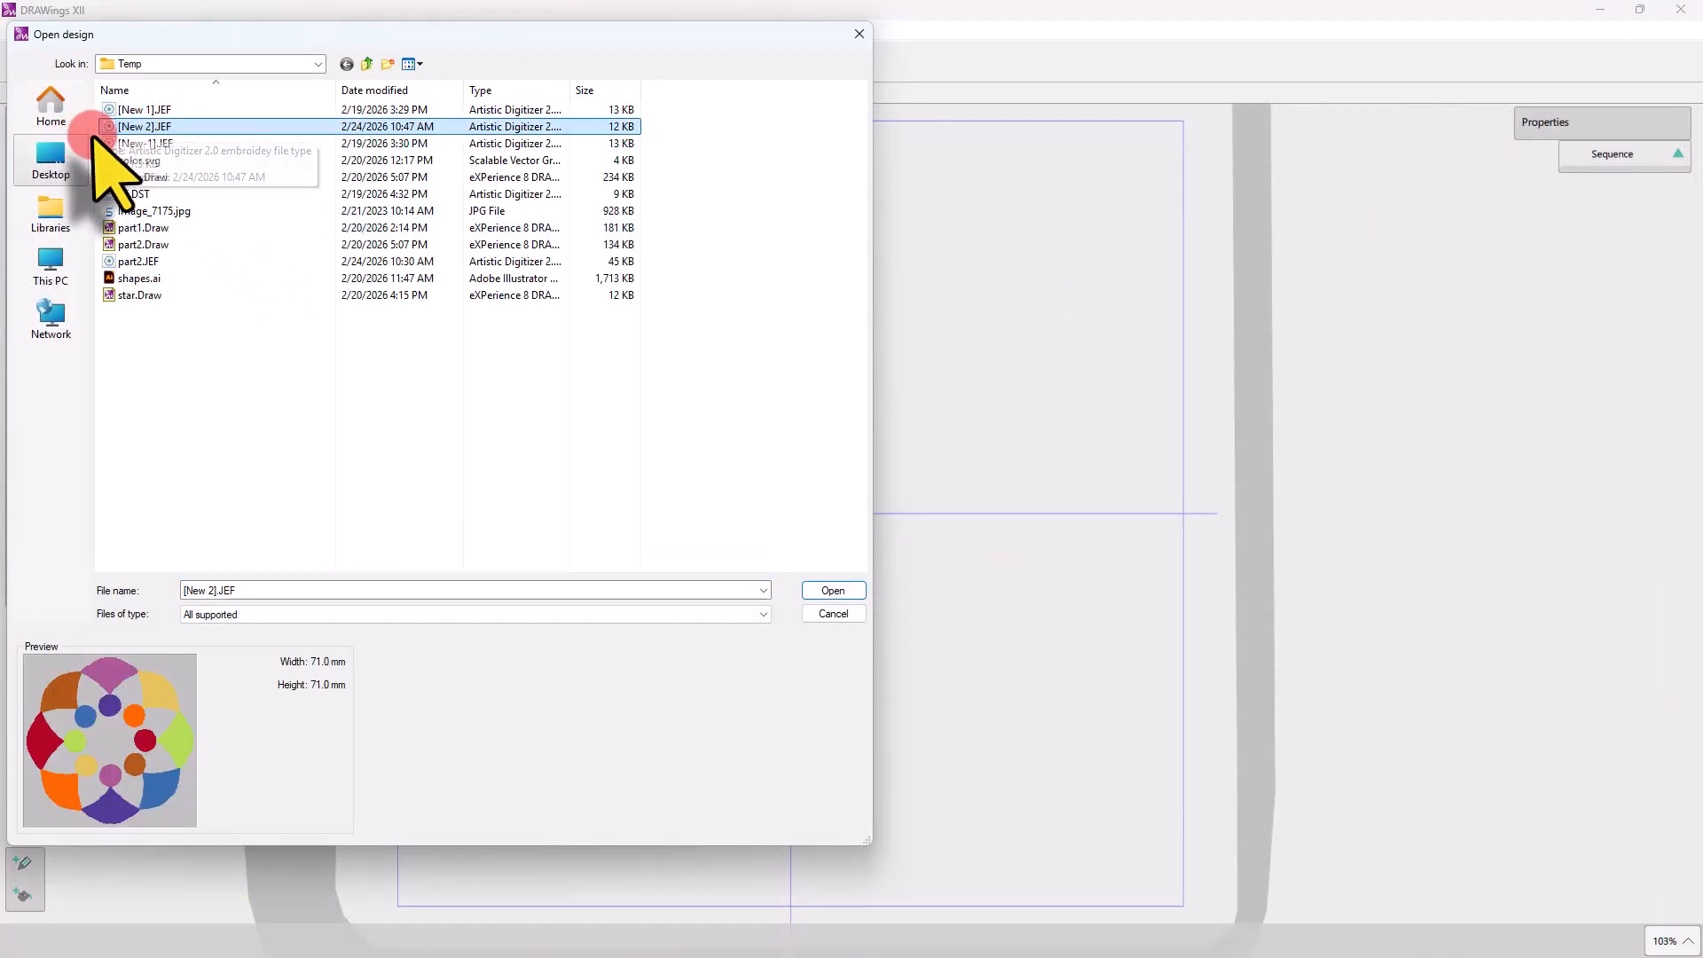
click(834, 592)
scroll(887, 507, up, 1)
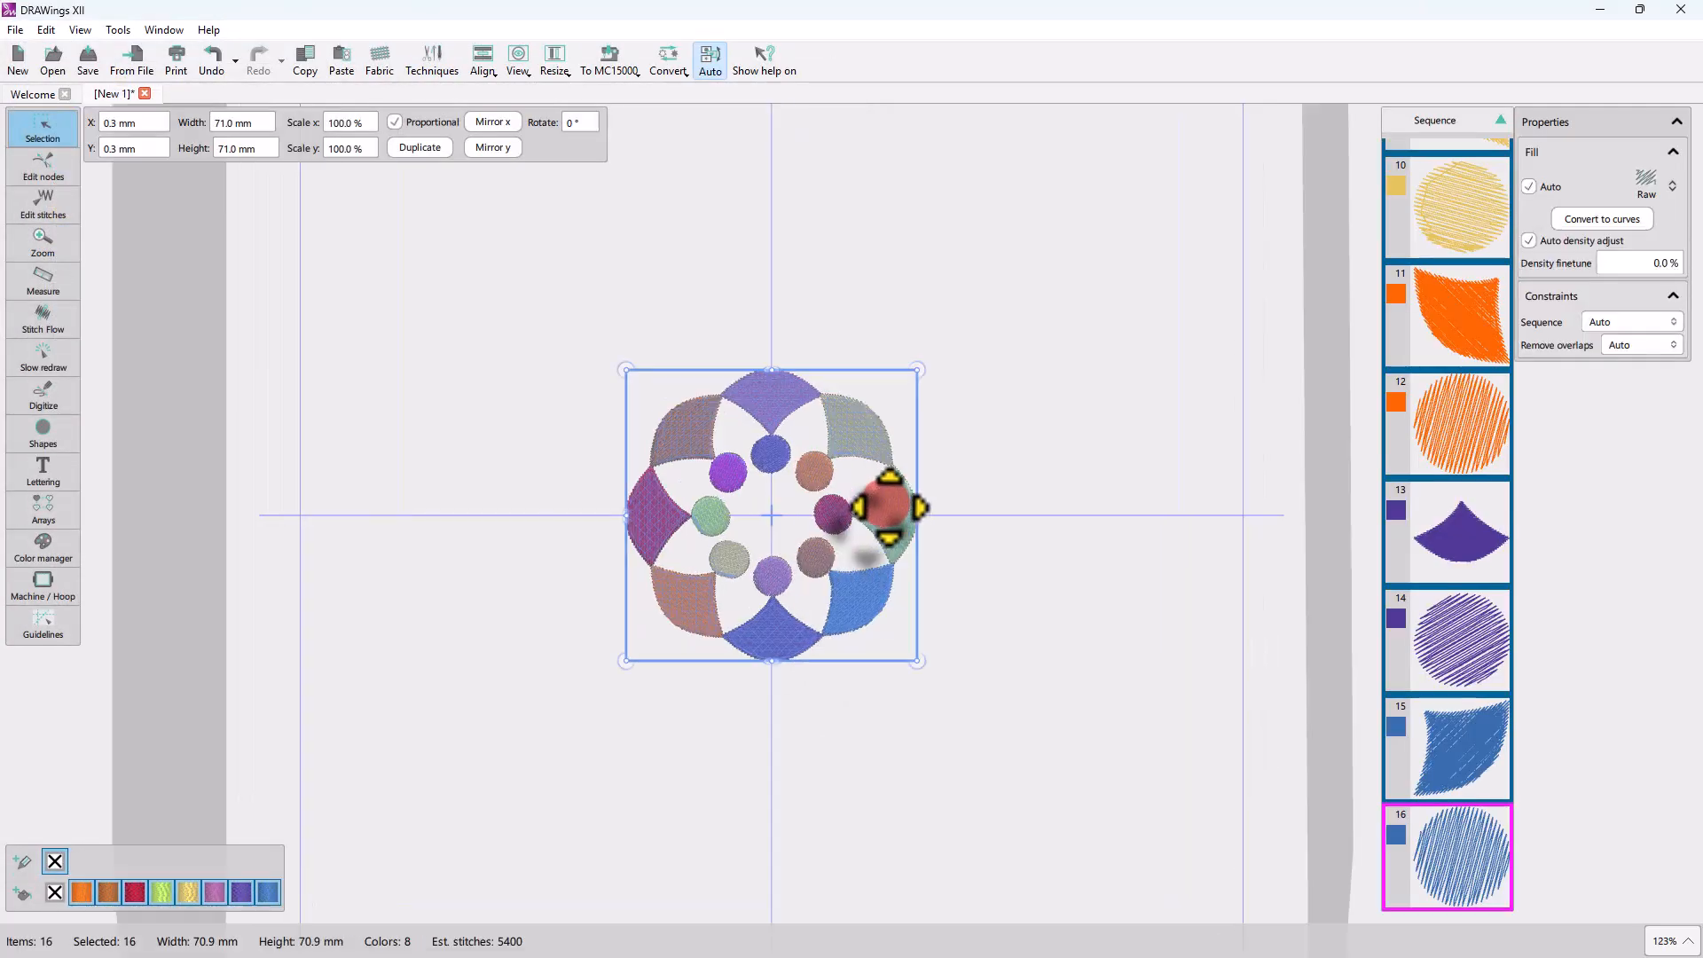
scroll(887, 507, up, 3)
click(1010, 573)
click(942, 568)
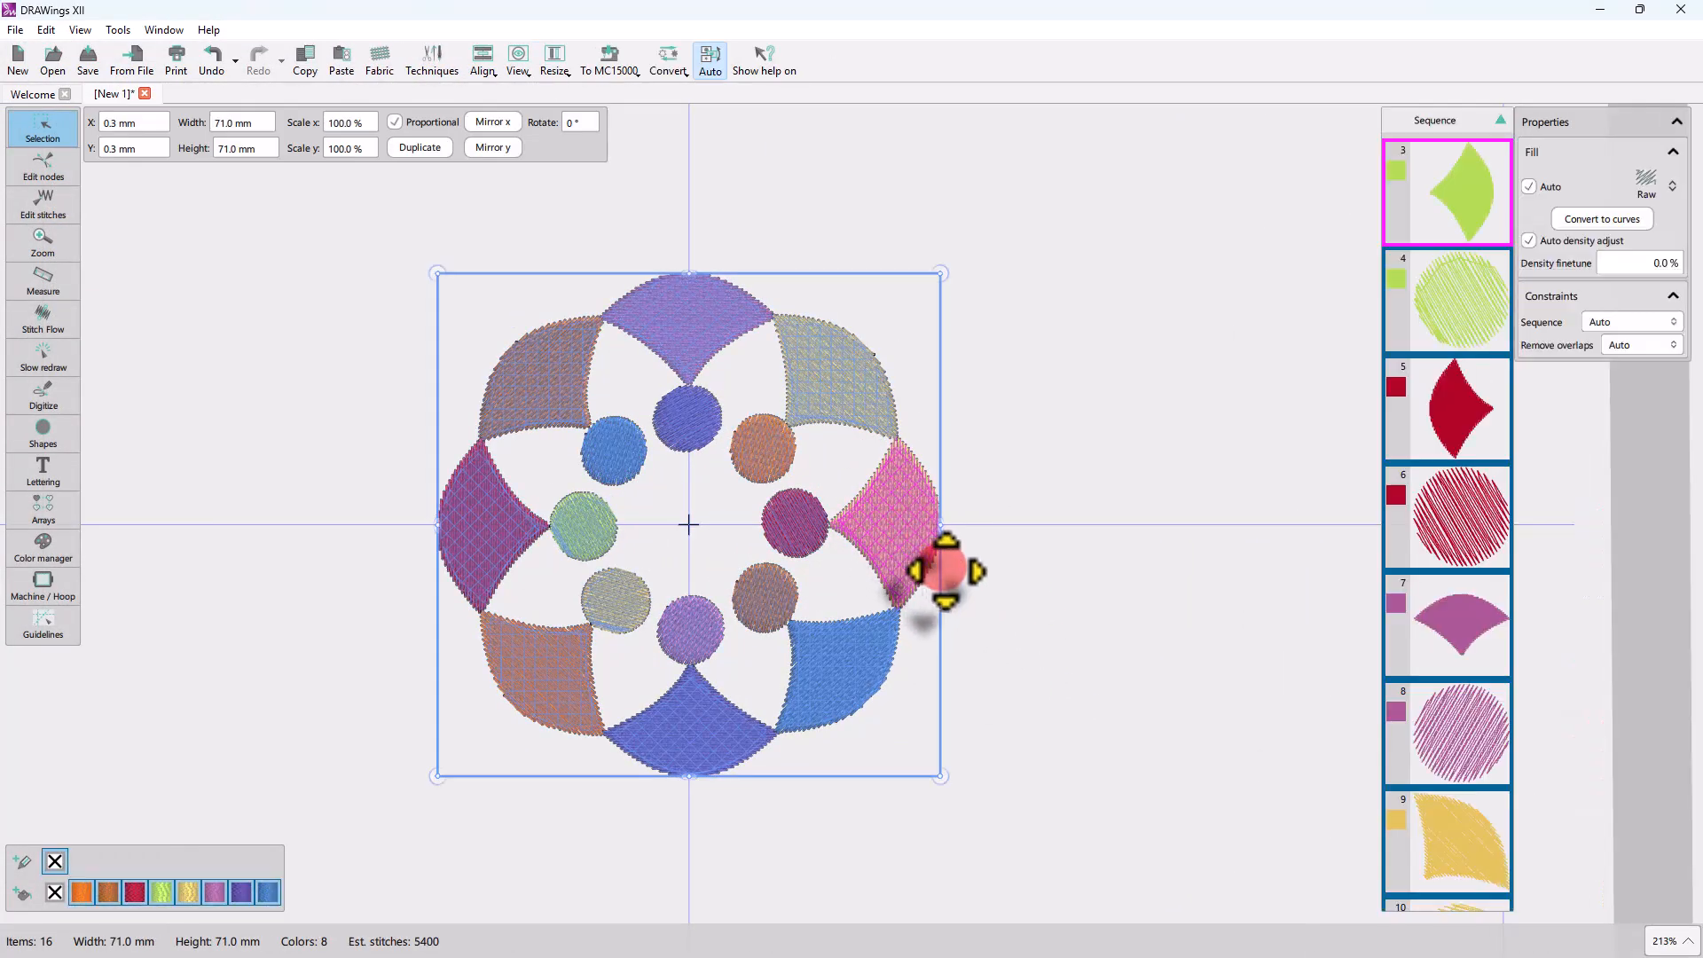
Examine the stitches of the brown petal up close with the stitch and node editing tools
click(42, 200)
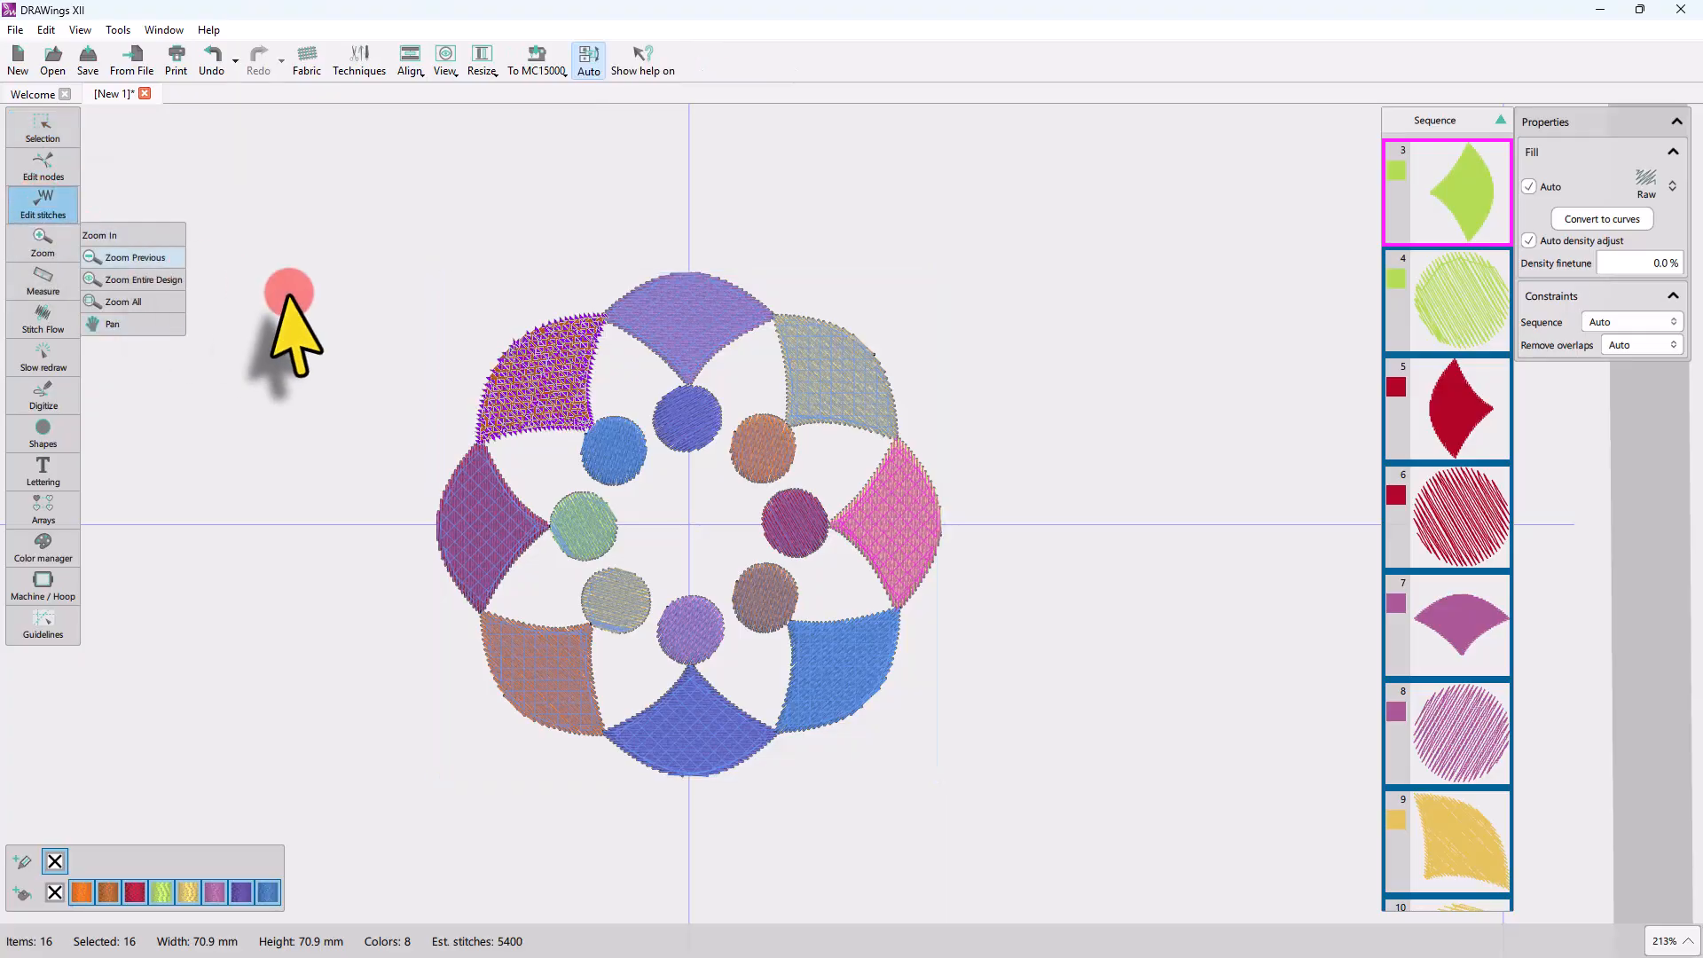
click(494, 361)
scroll(550, 390, up, 4)
click(42, 164)
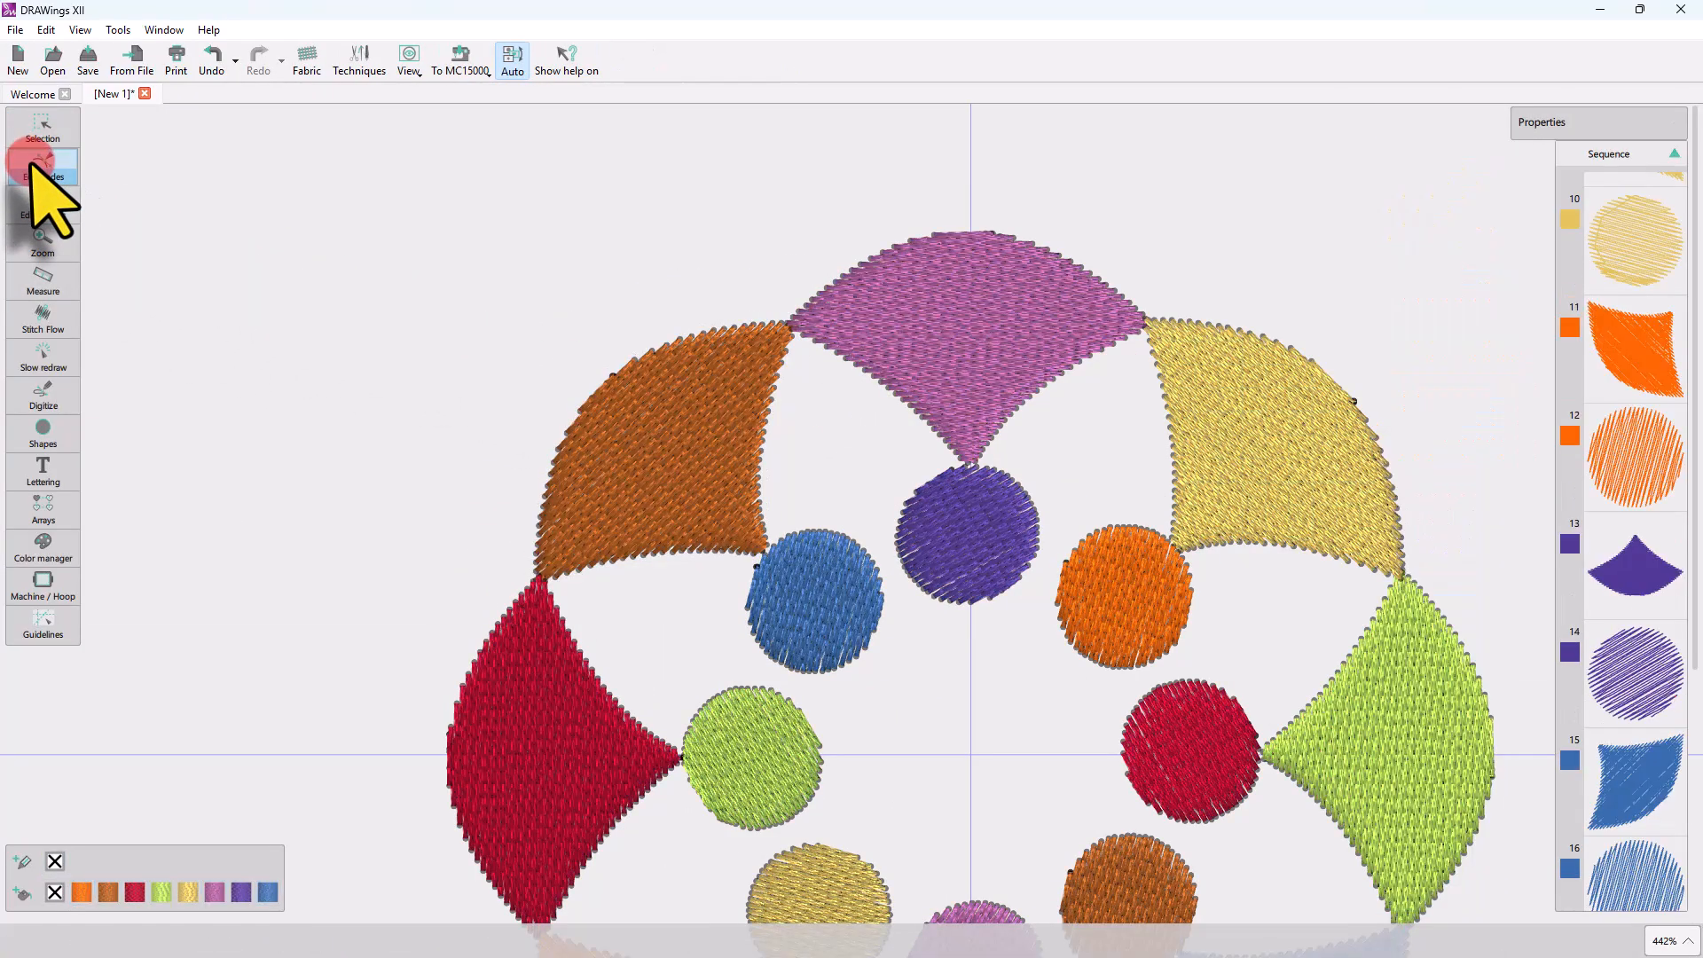
click(664, 431)
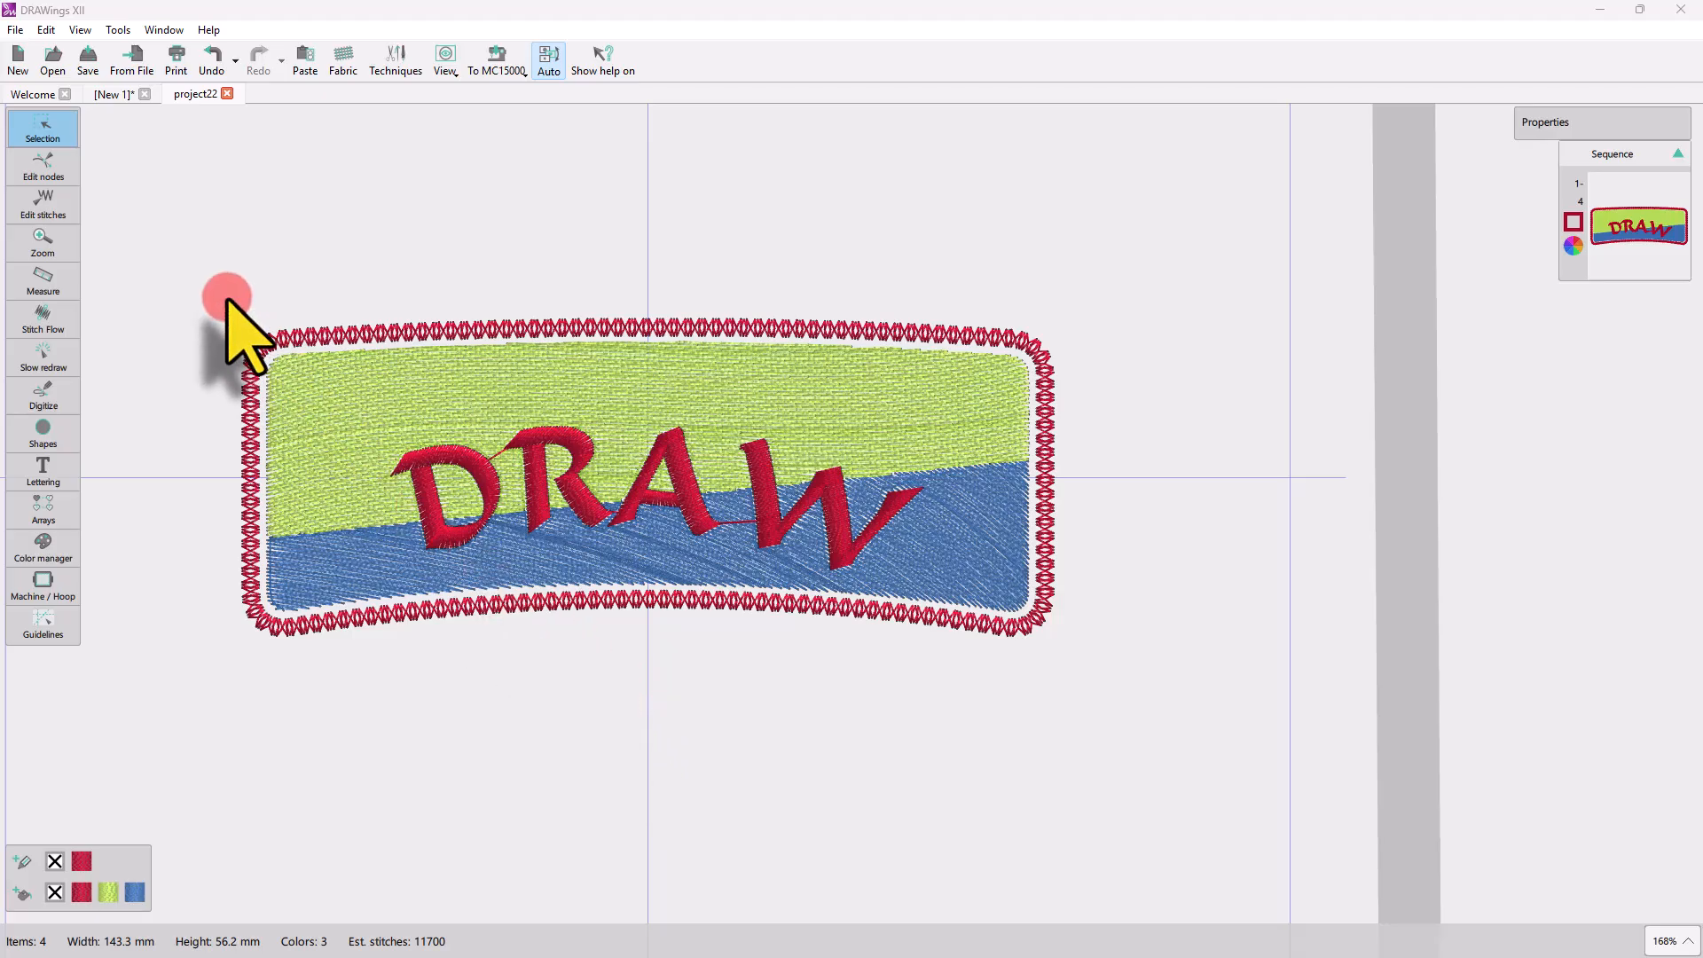
Save the DRAW badge under the new name project-draw in the Design Files (*.Draw) format
click(15, 30)
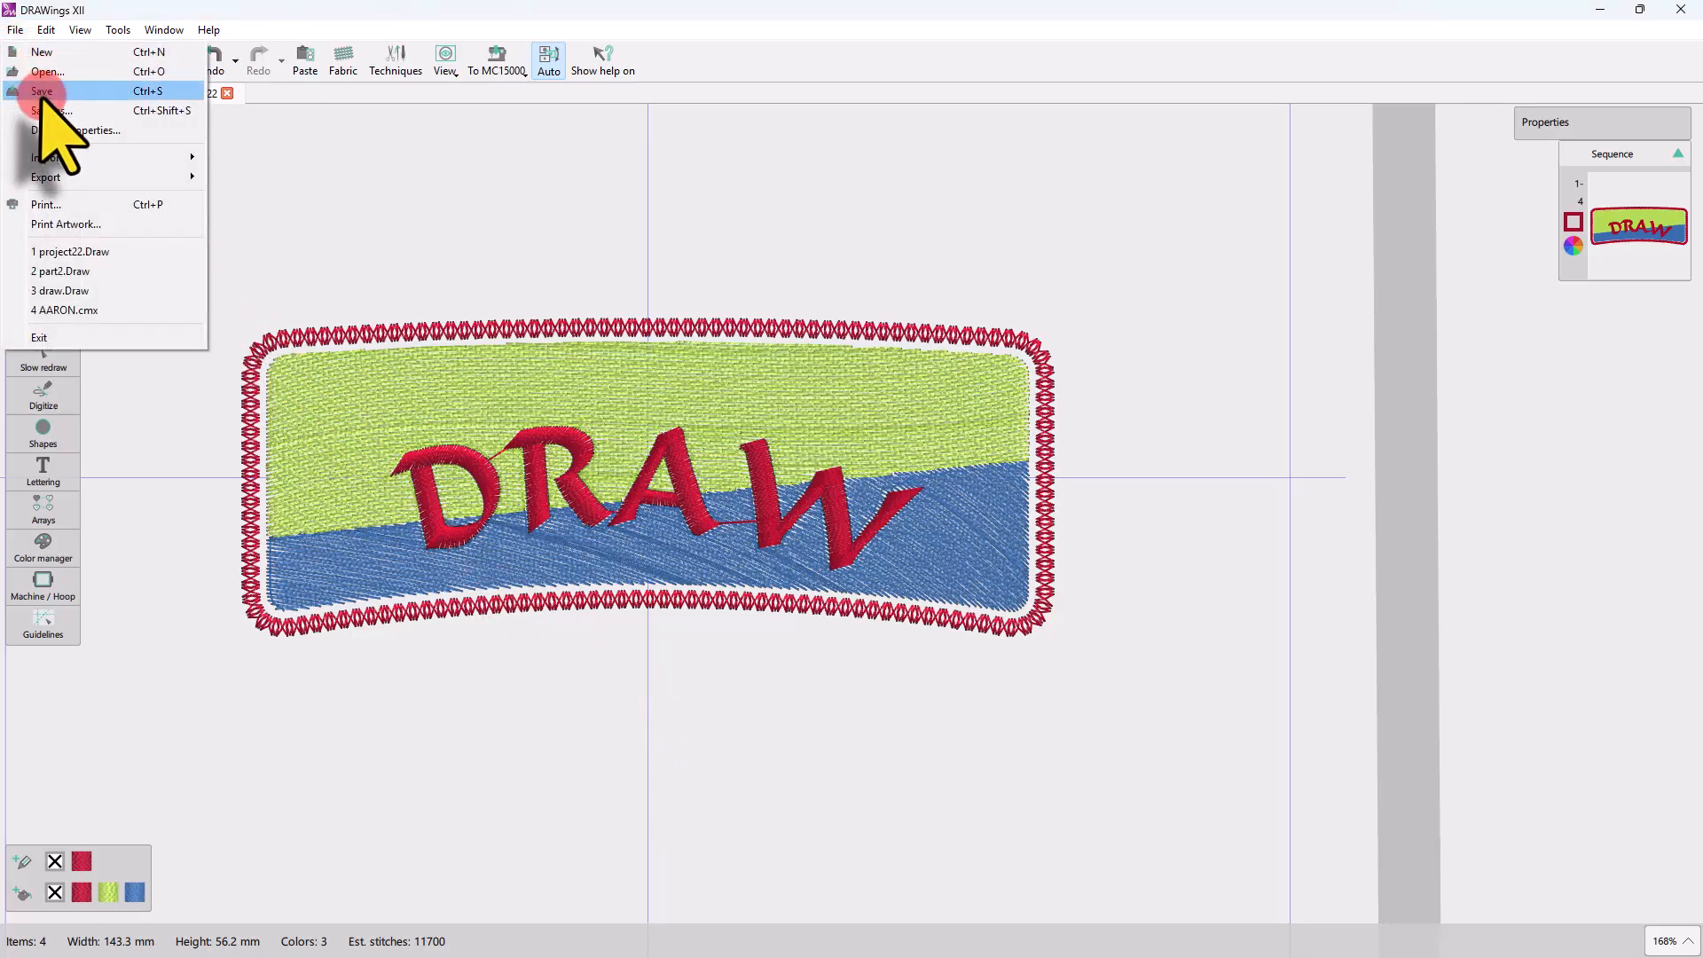
click(49, 110)
click(241, 387)
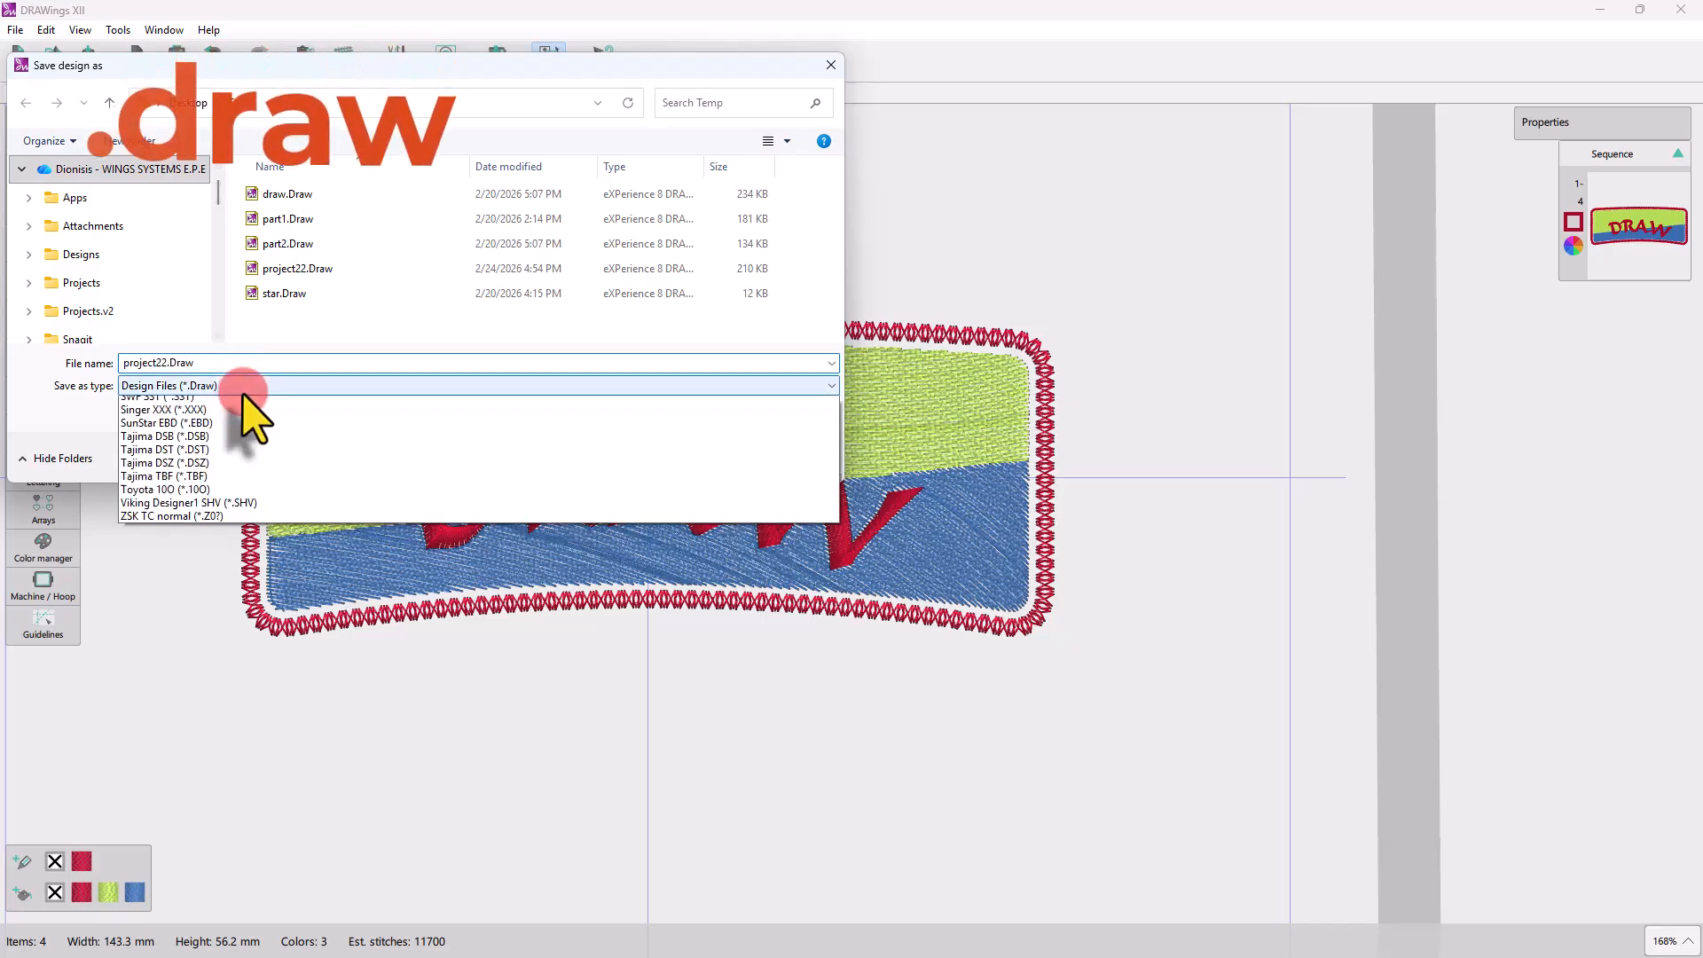
click(178, 401)
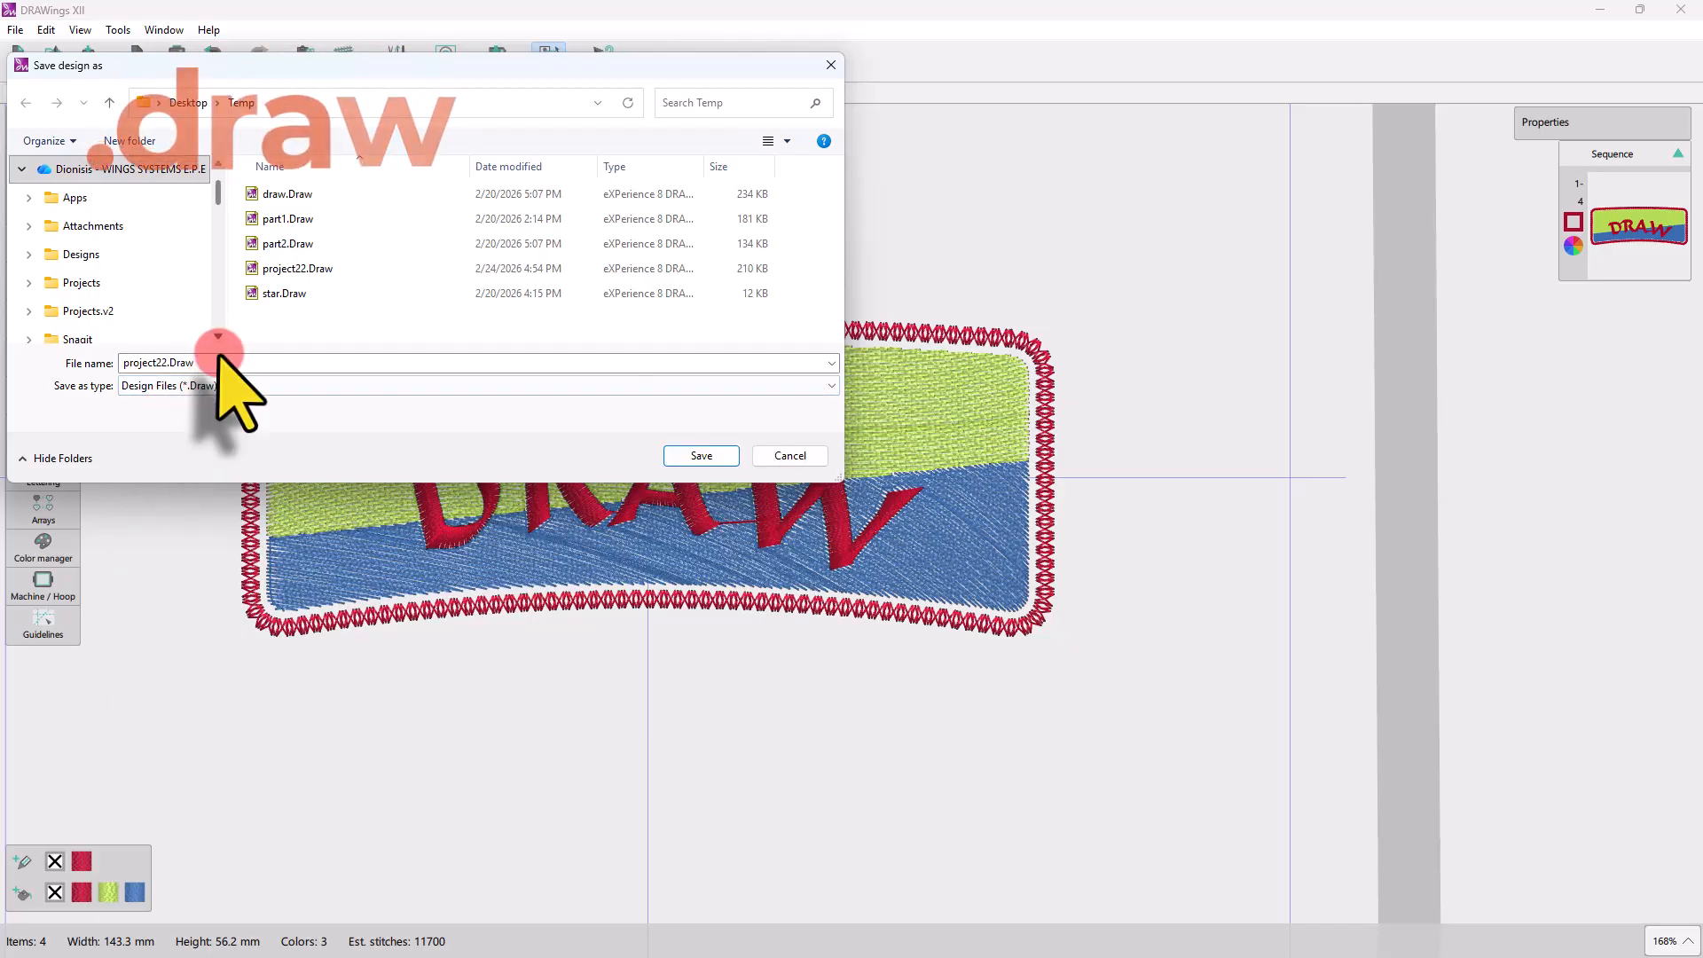
click(97, 364)
text(pro)
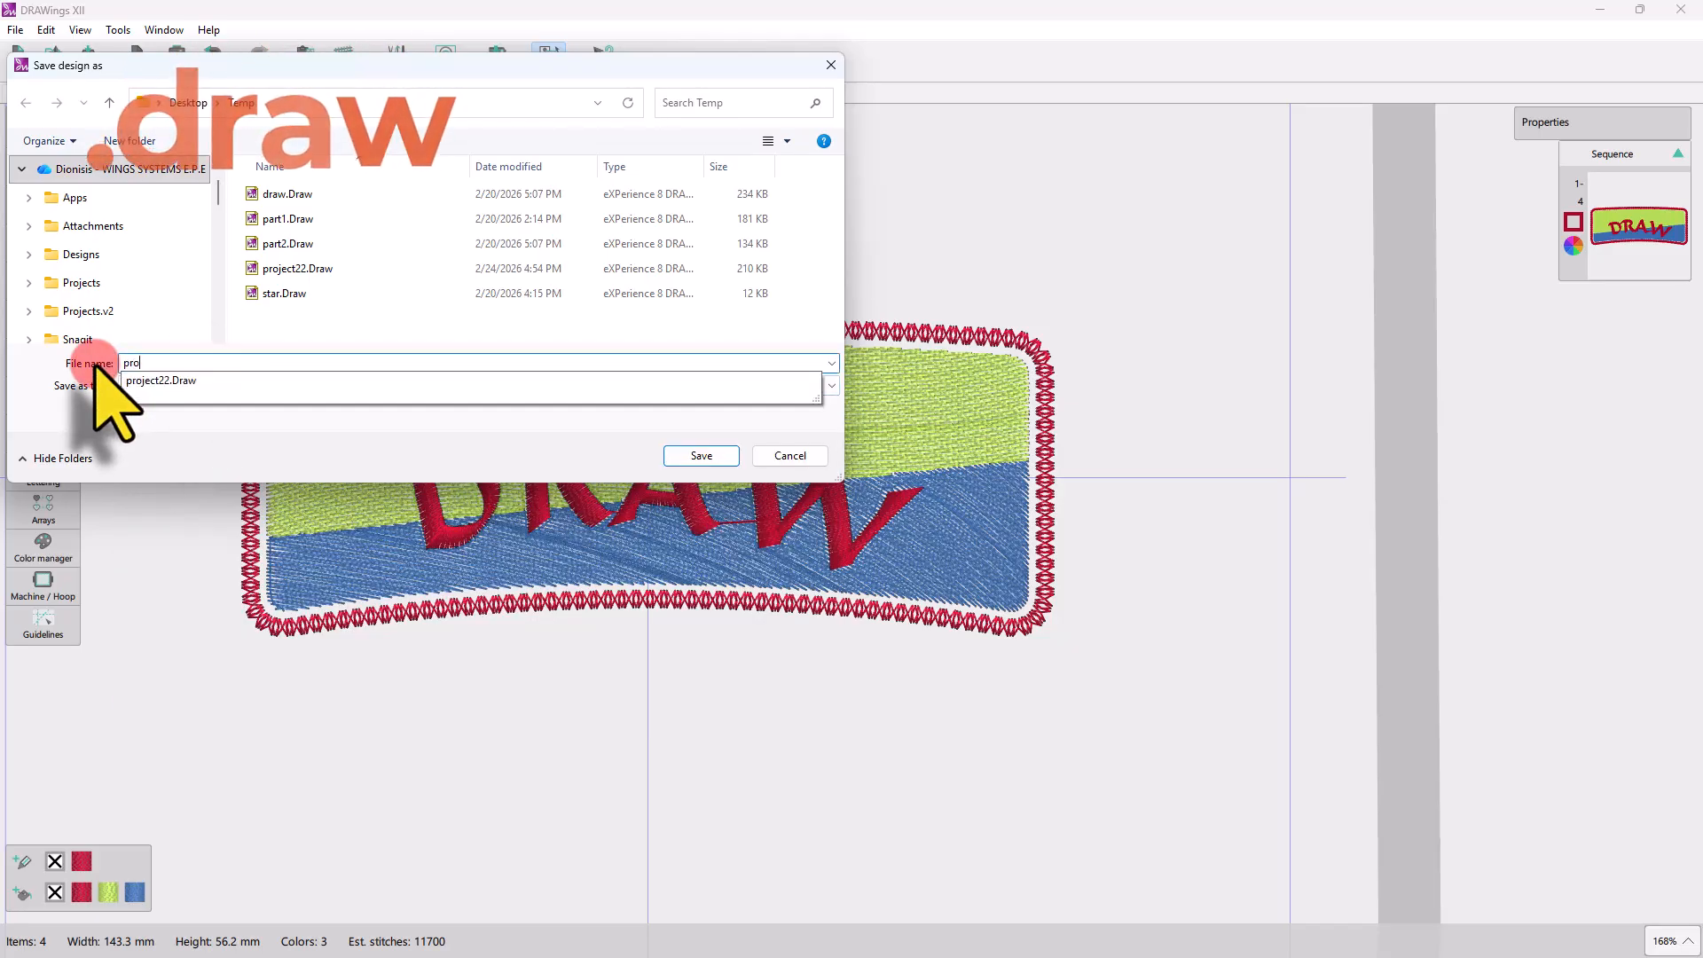
text(ject-draw)
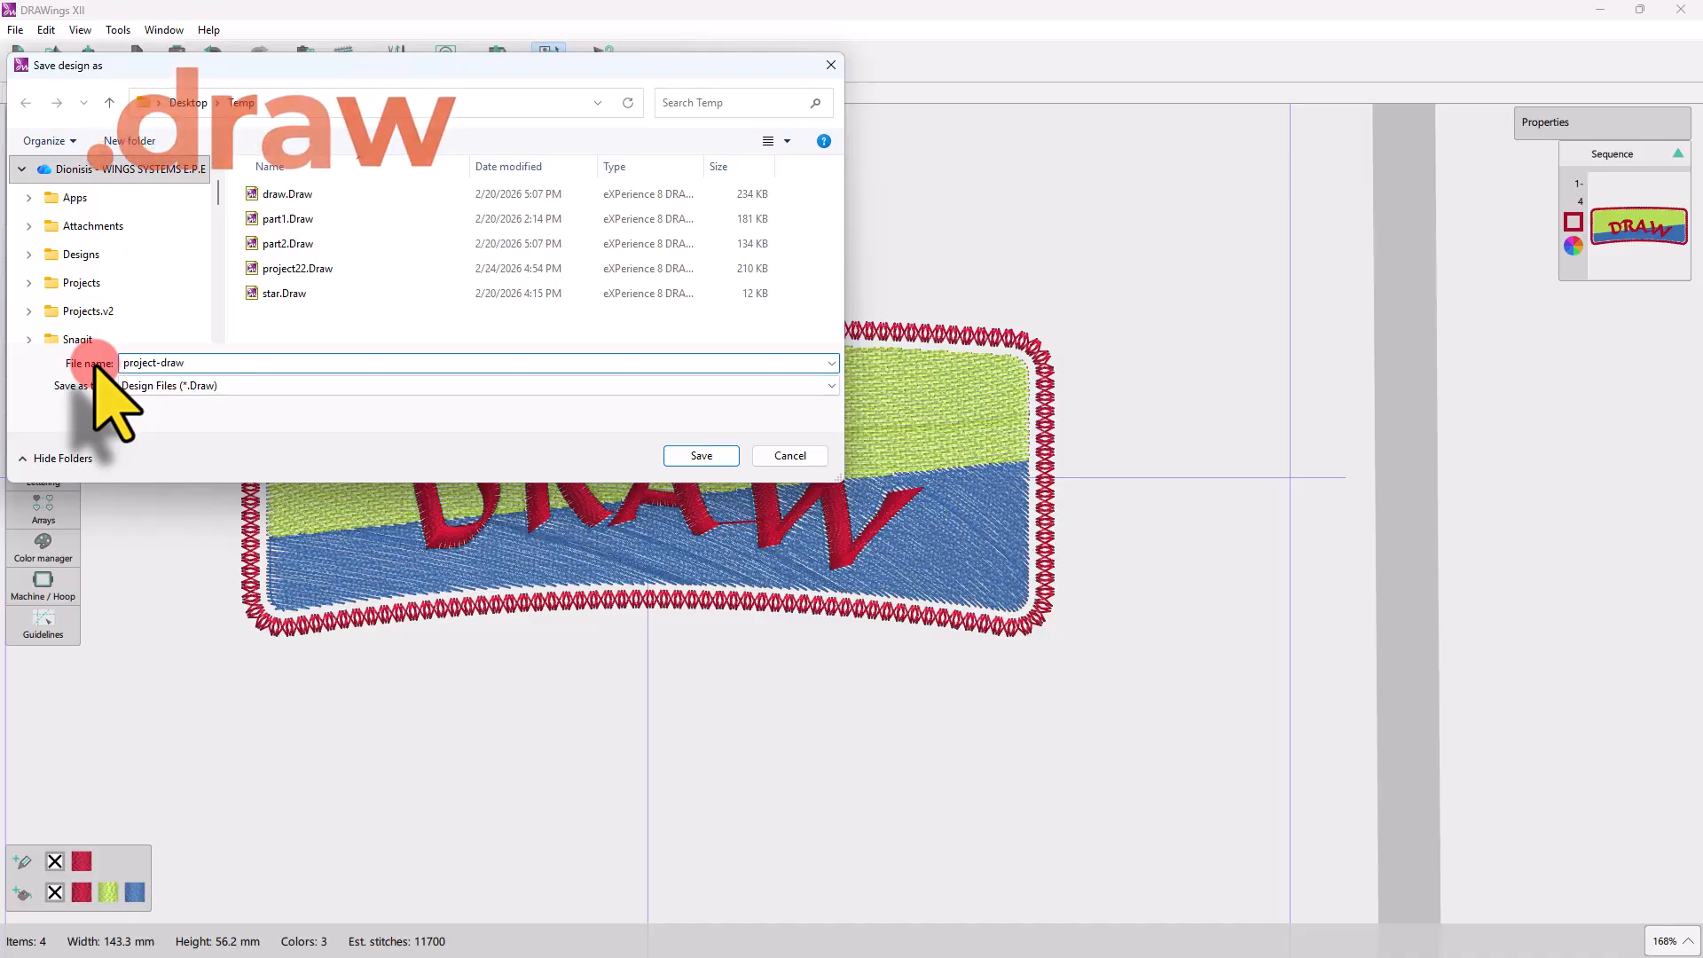
key(Return)
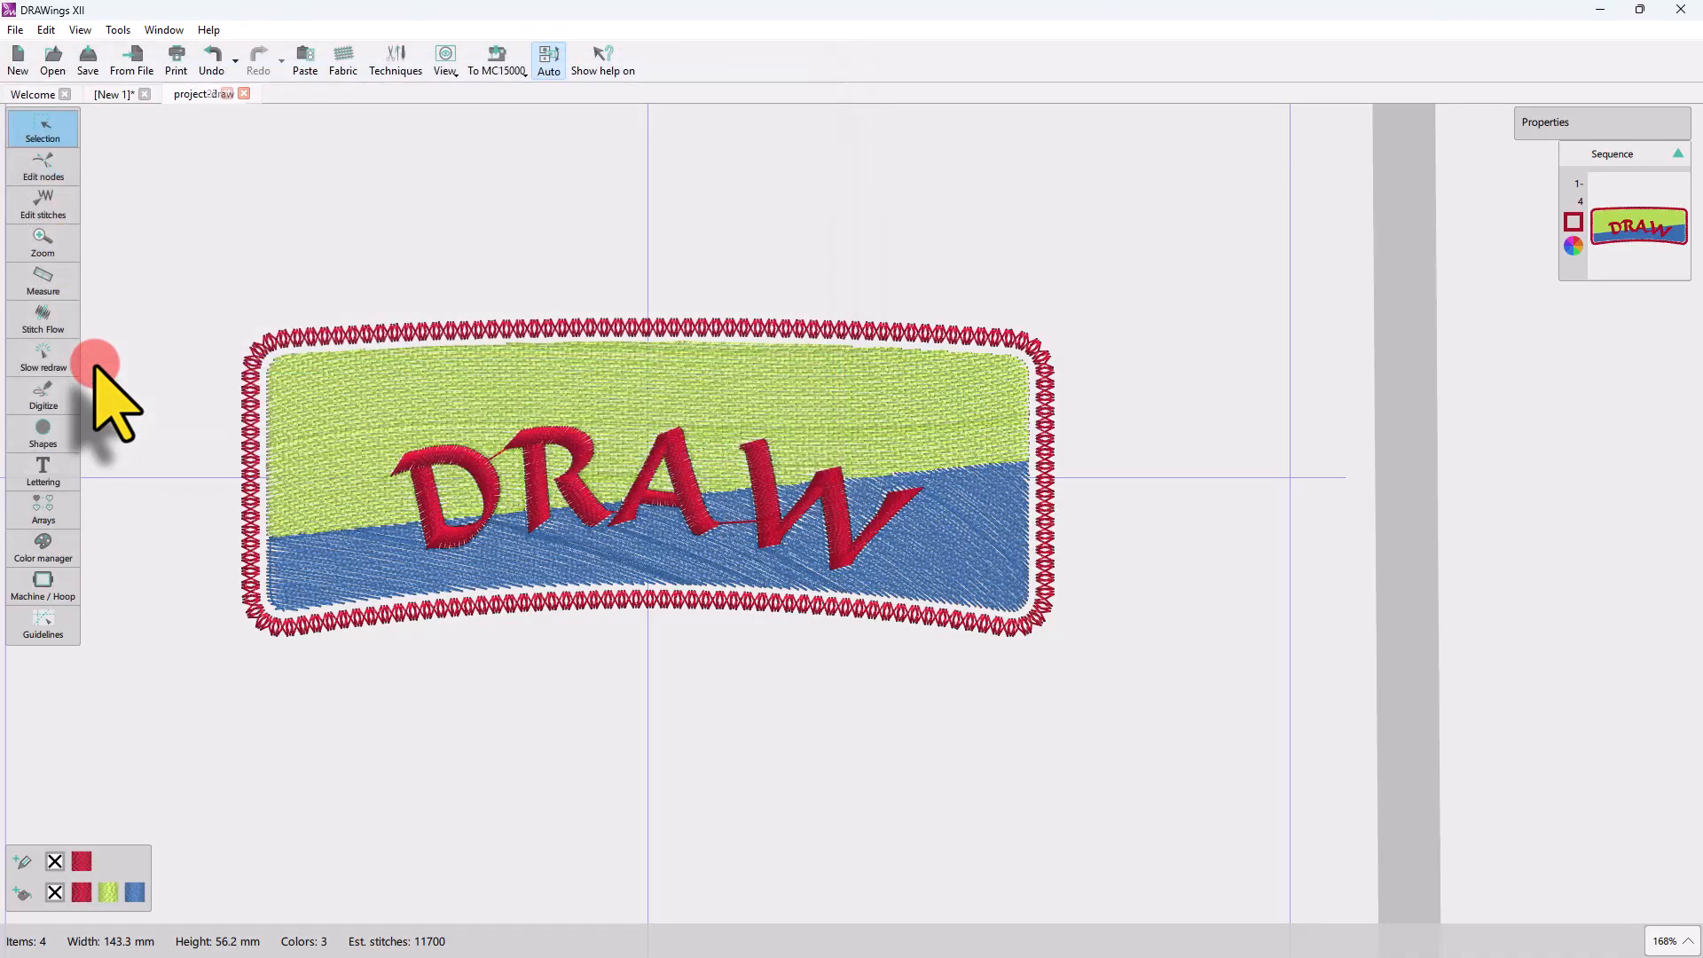
Save a stitch-file copy of the badge as project-embroidery in the JEF format
click(16, 29)
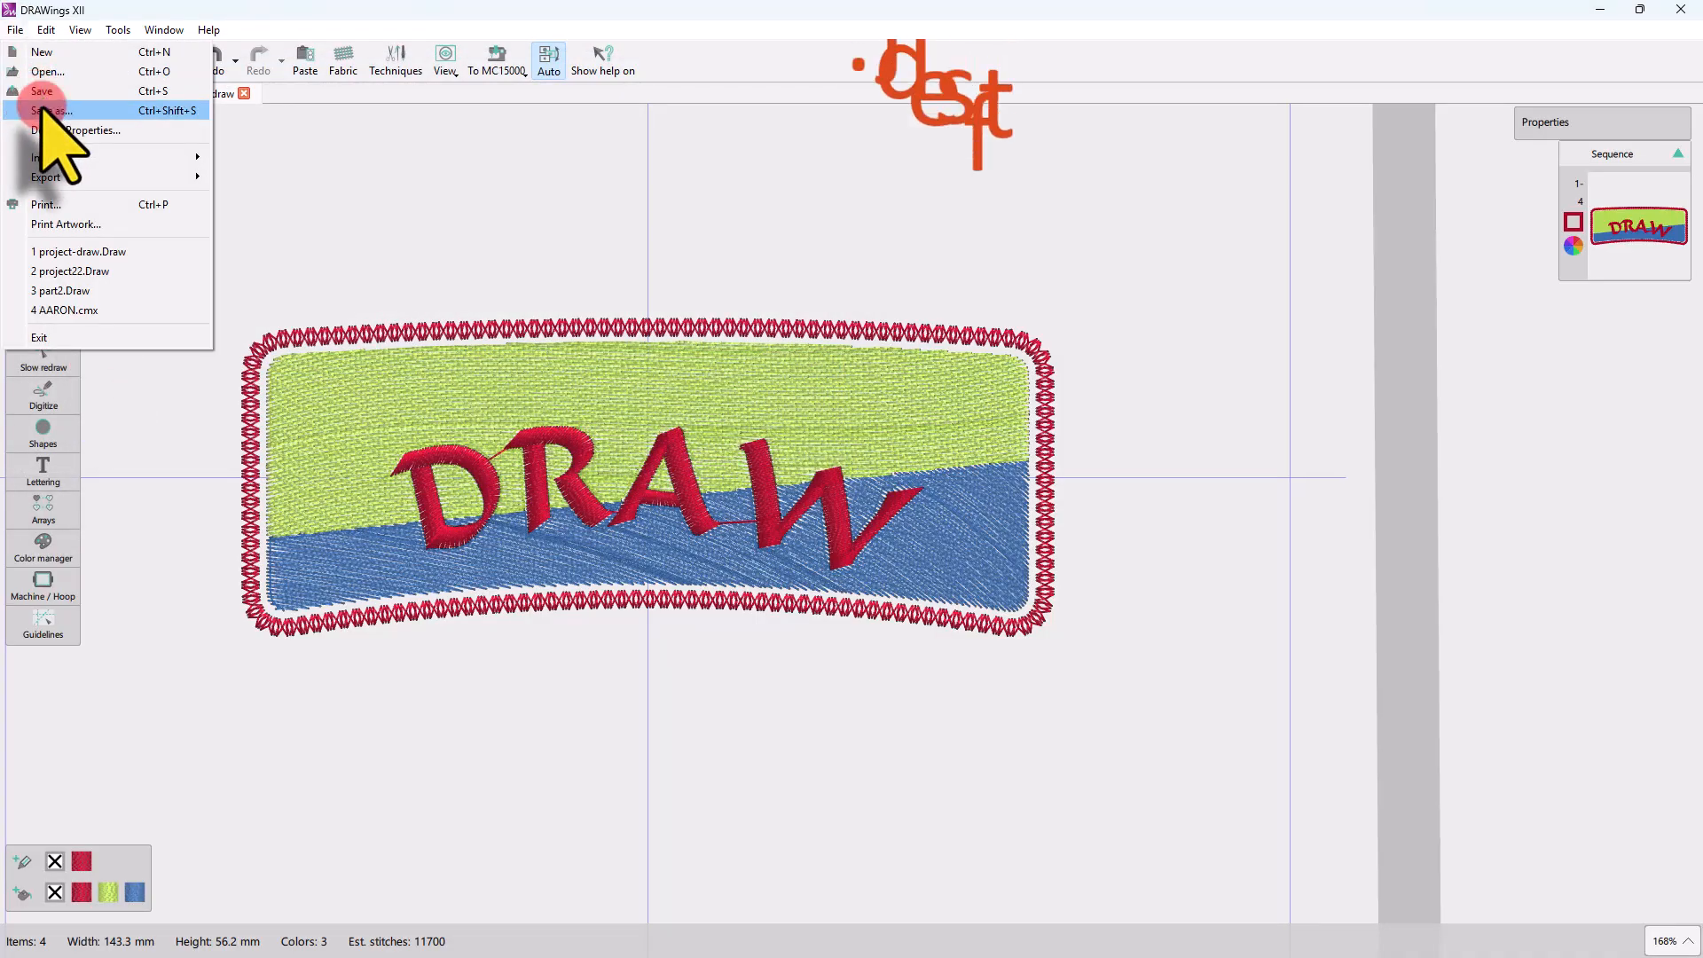
click(44, 110)
click(220, 386)
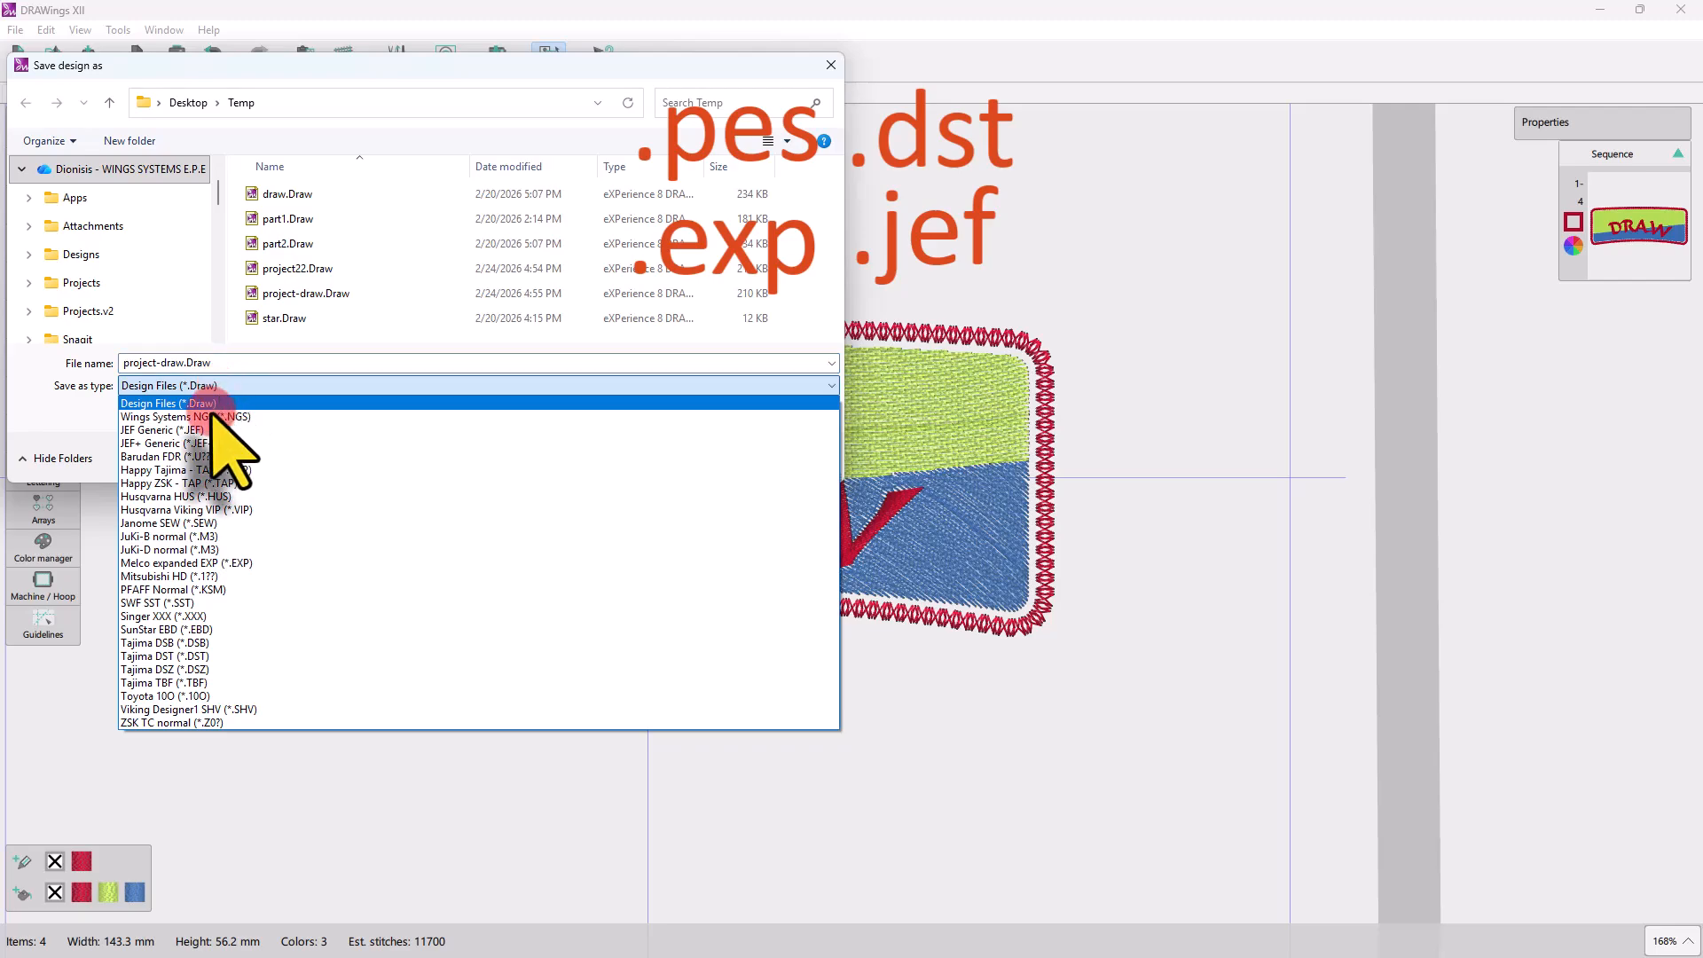
click(213, 417)
triple_click(146, 363)
text(project-embroidery)
key(Return)
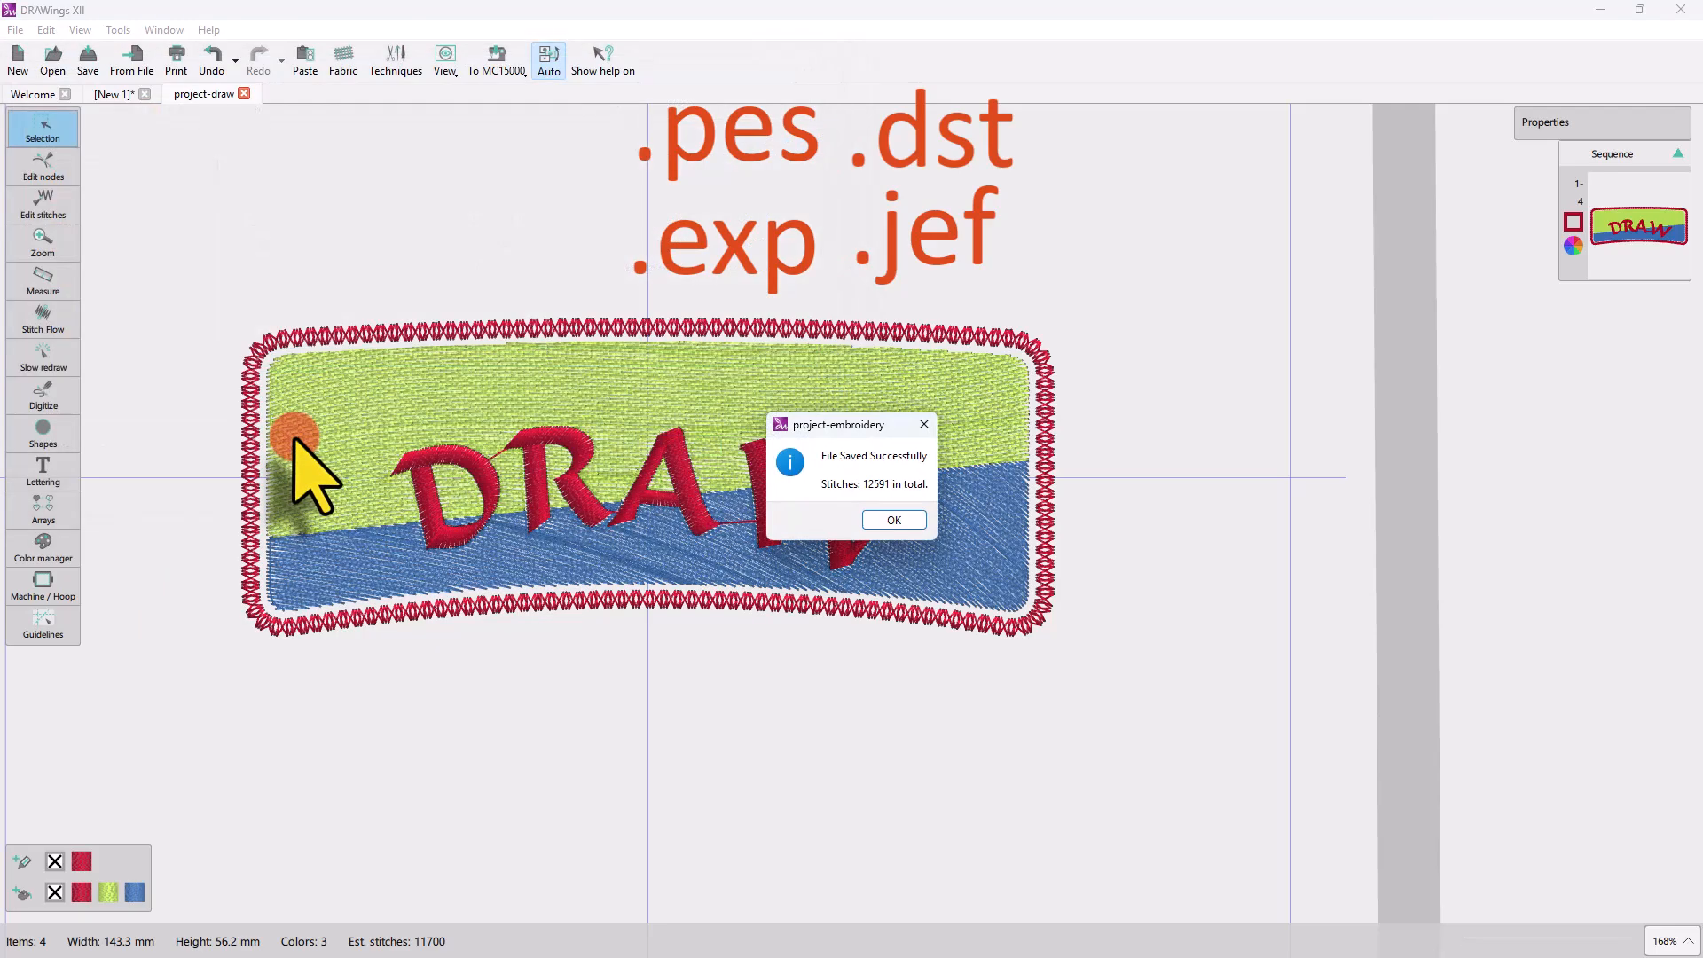
click(891, 521)
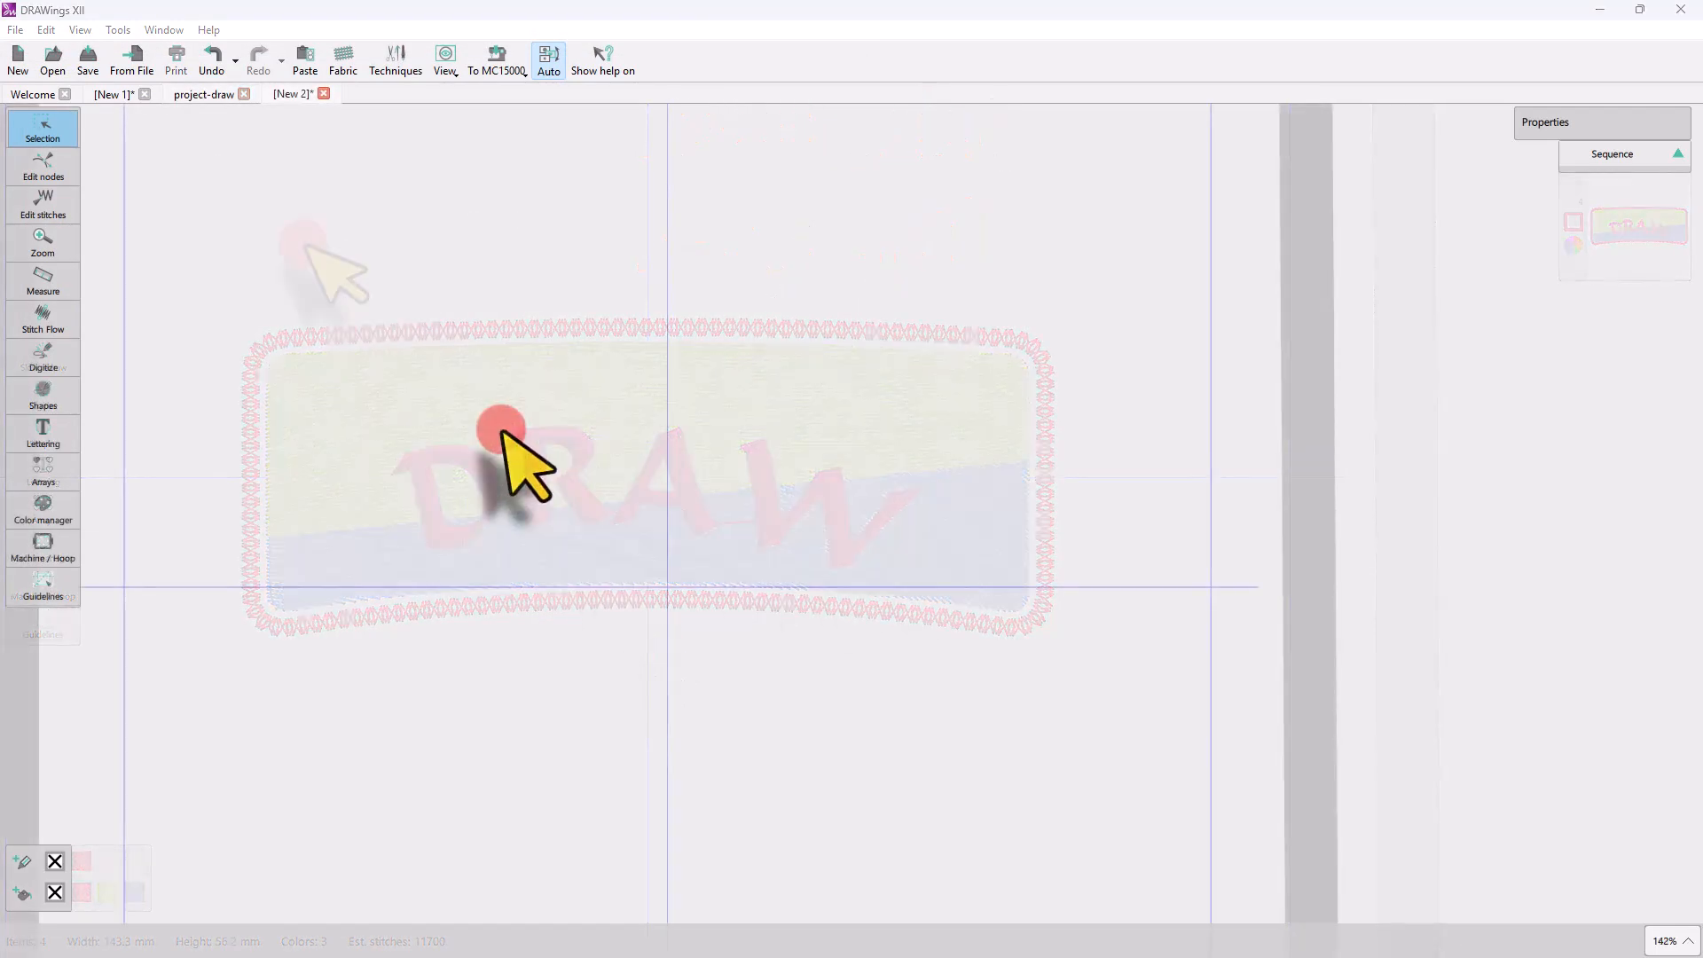
Import project-draw.Draw into the empty design and move it straight up to about Y 62.0 mm
click(133, 60)
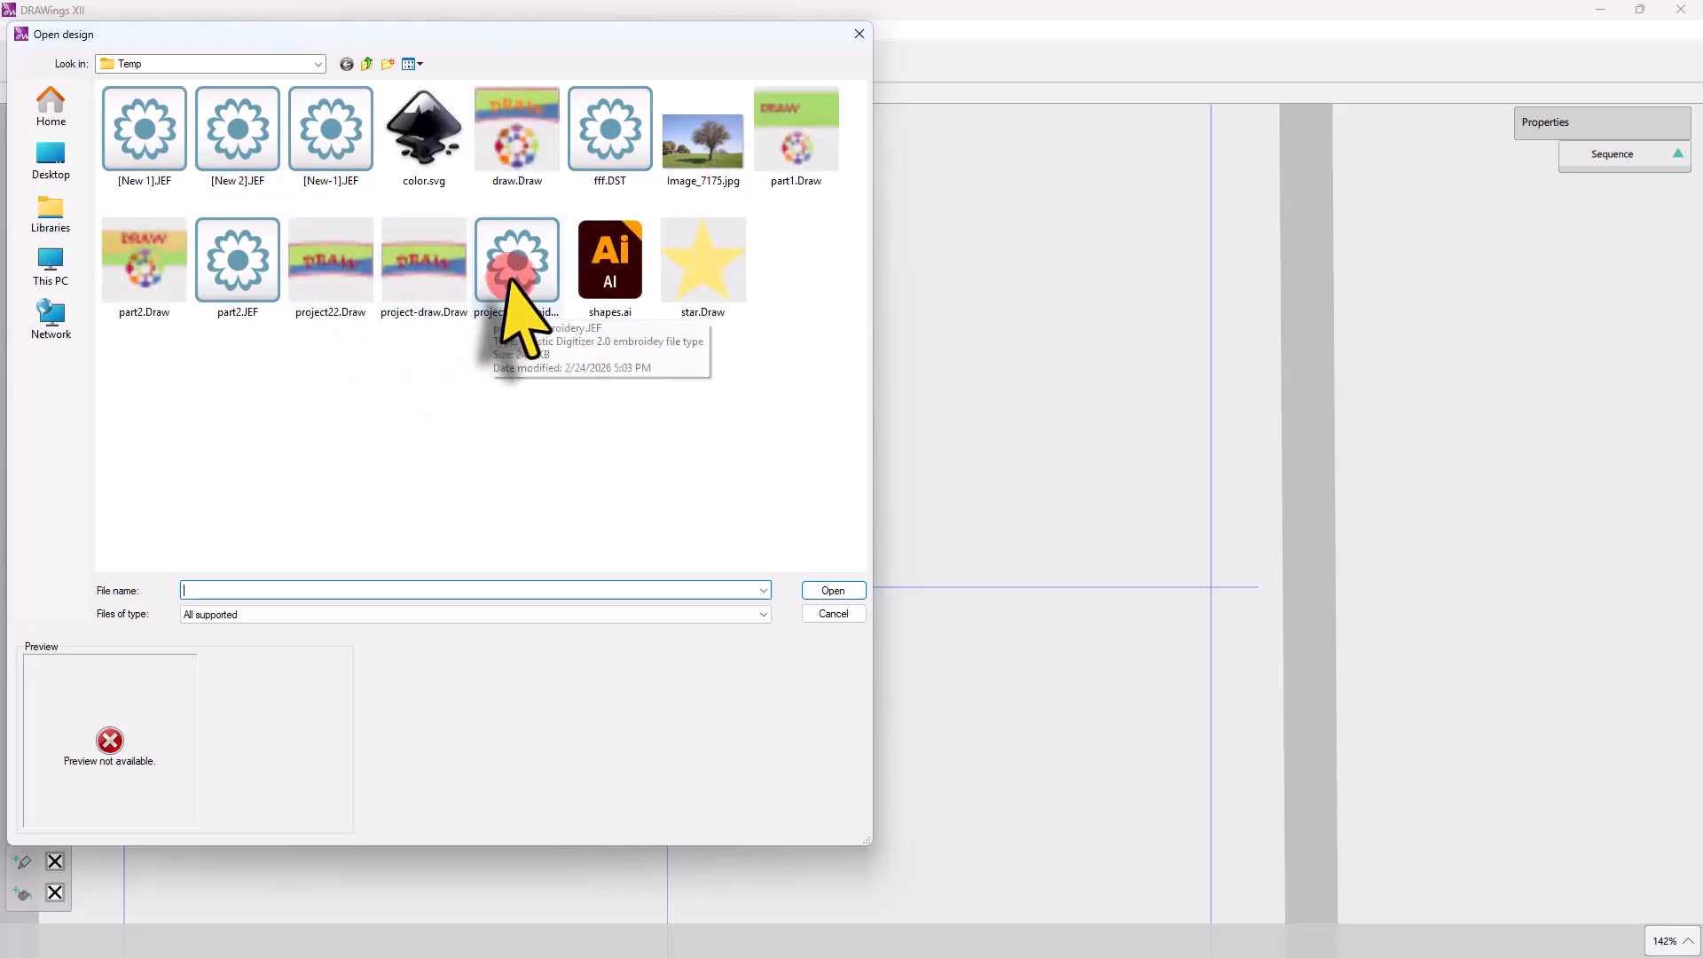
click(439, 284)
click(832, 591)
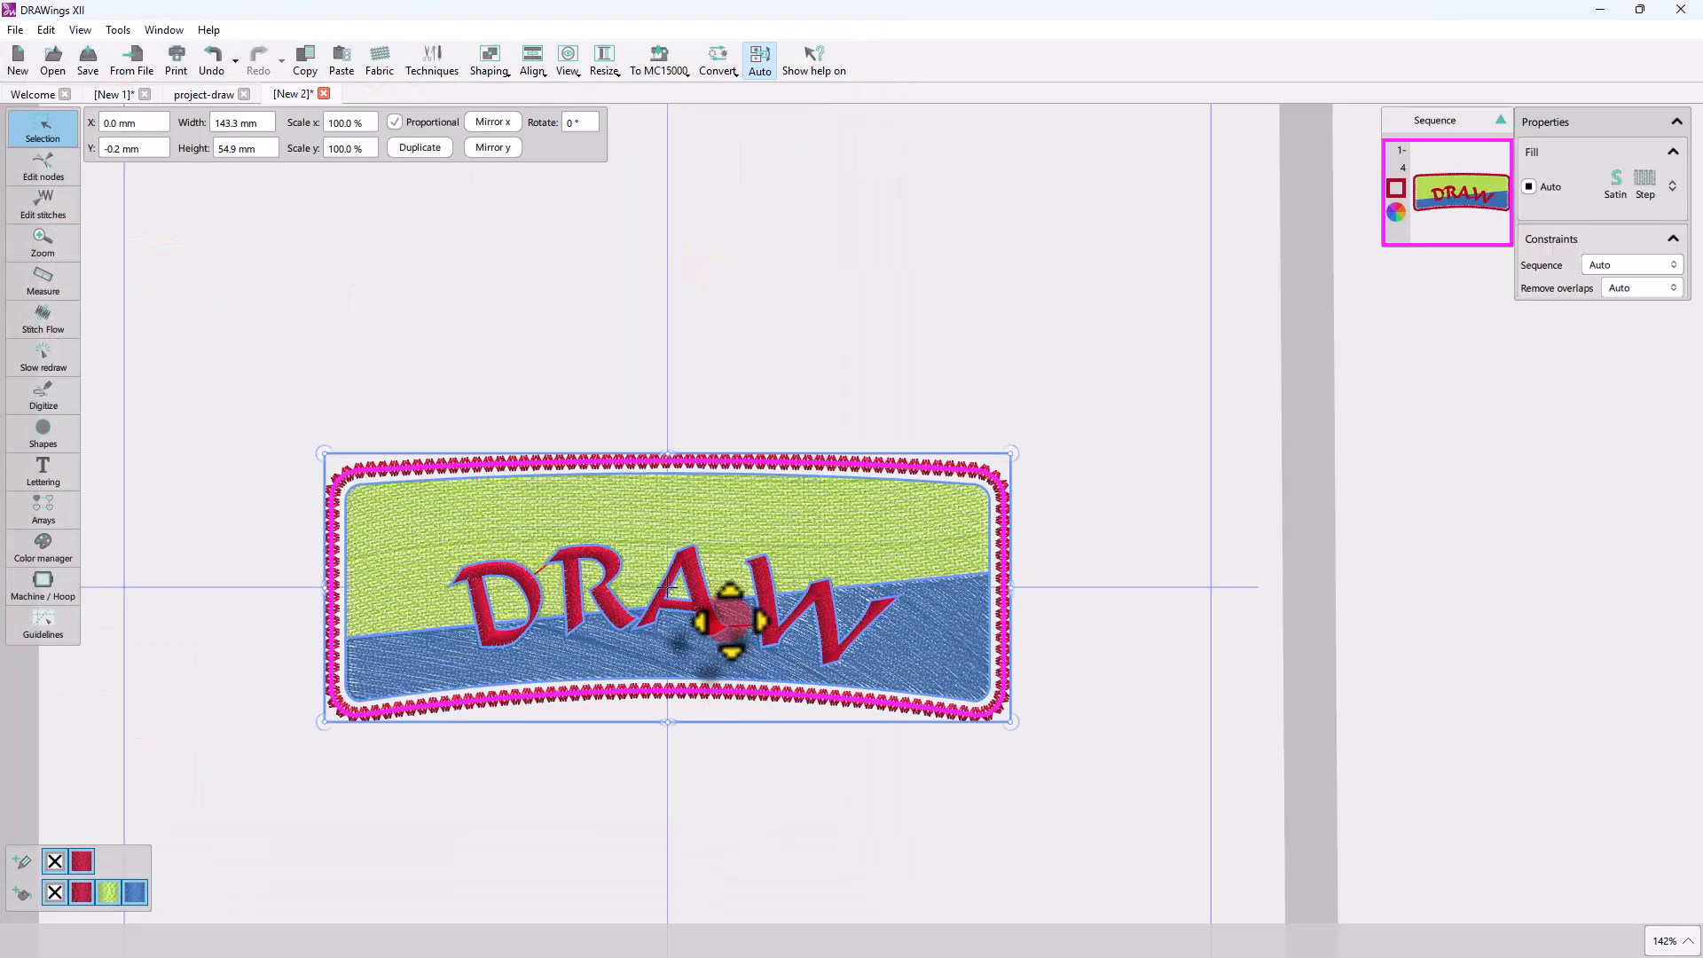
click(704, 482)
drag(703, 483, 704, 266)
Import project-embroidery.JEF into the same design, below the project-draw badge
click(92, 72)
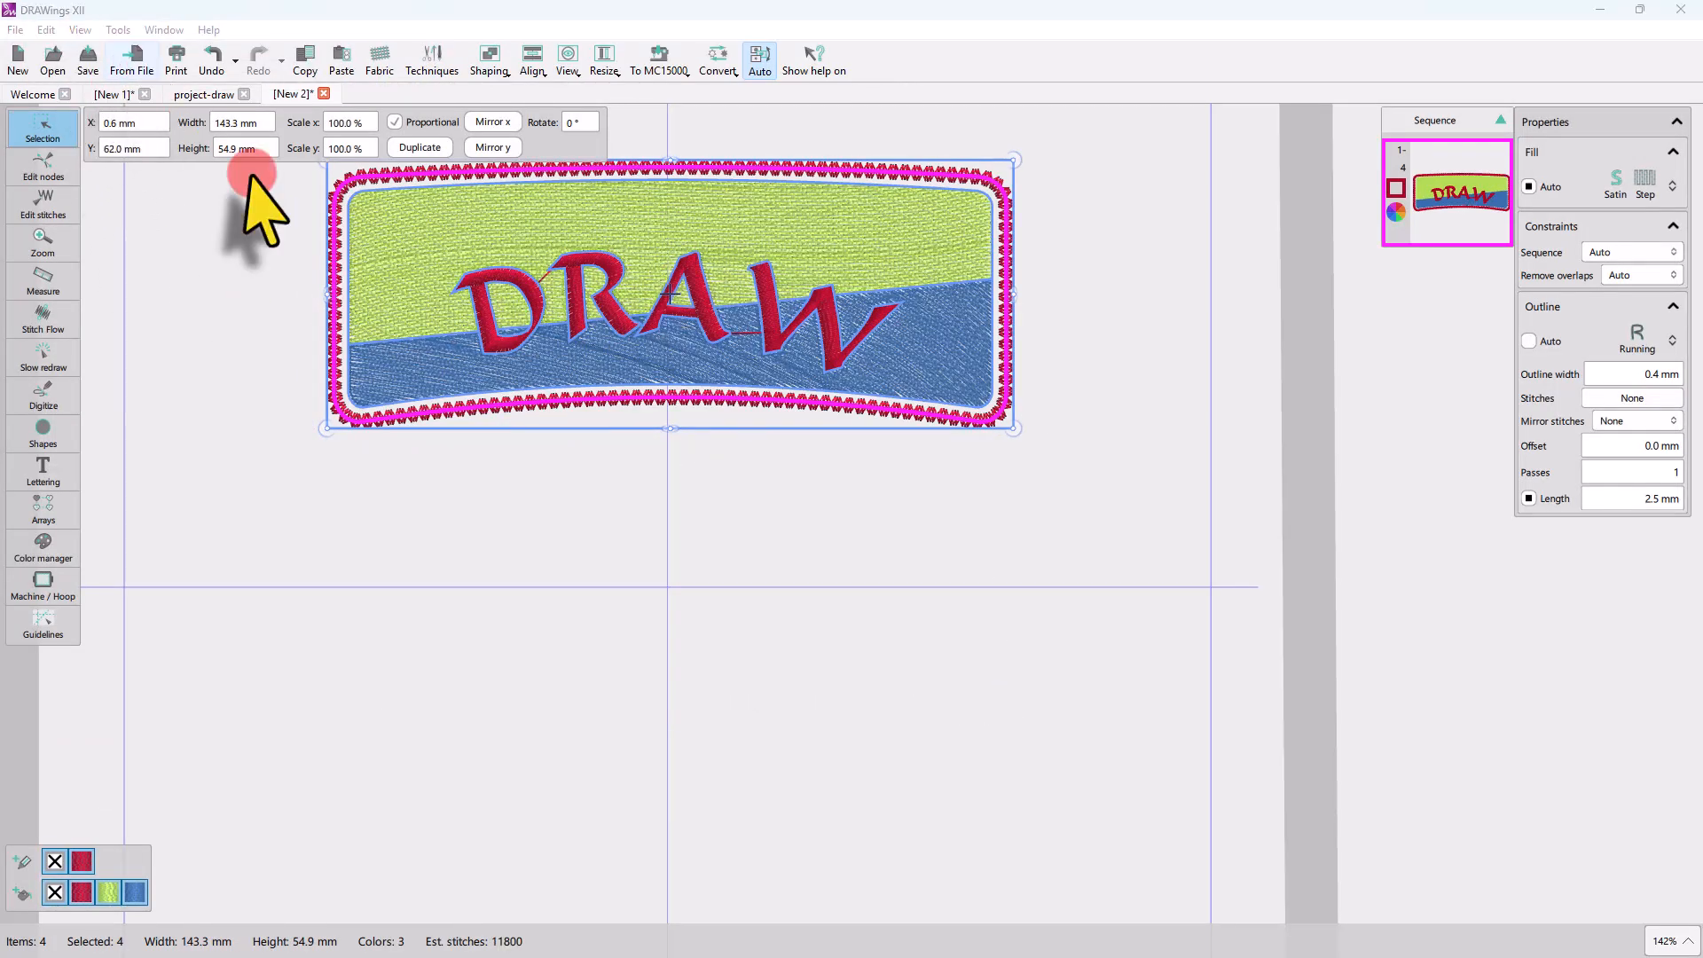
click(518, 267)
key(Return)
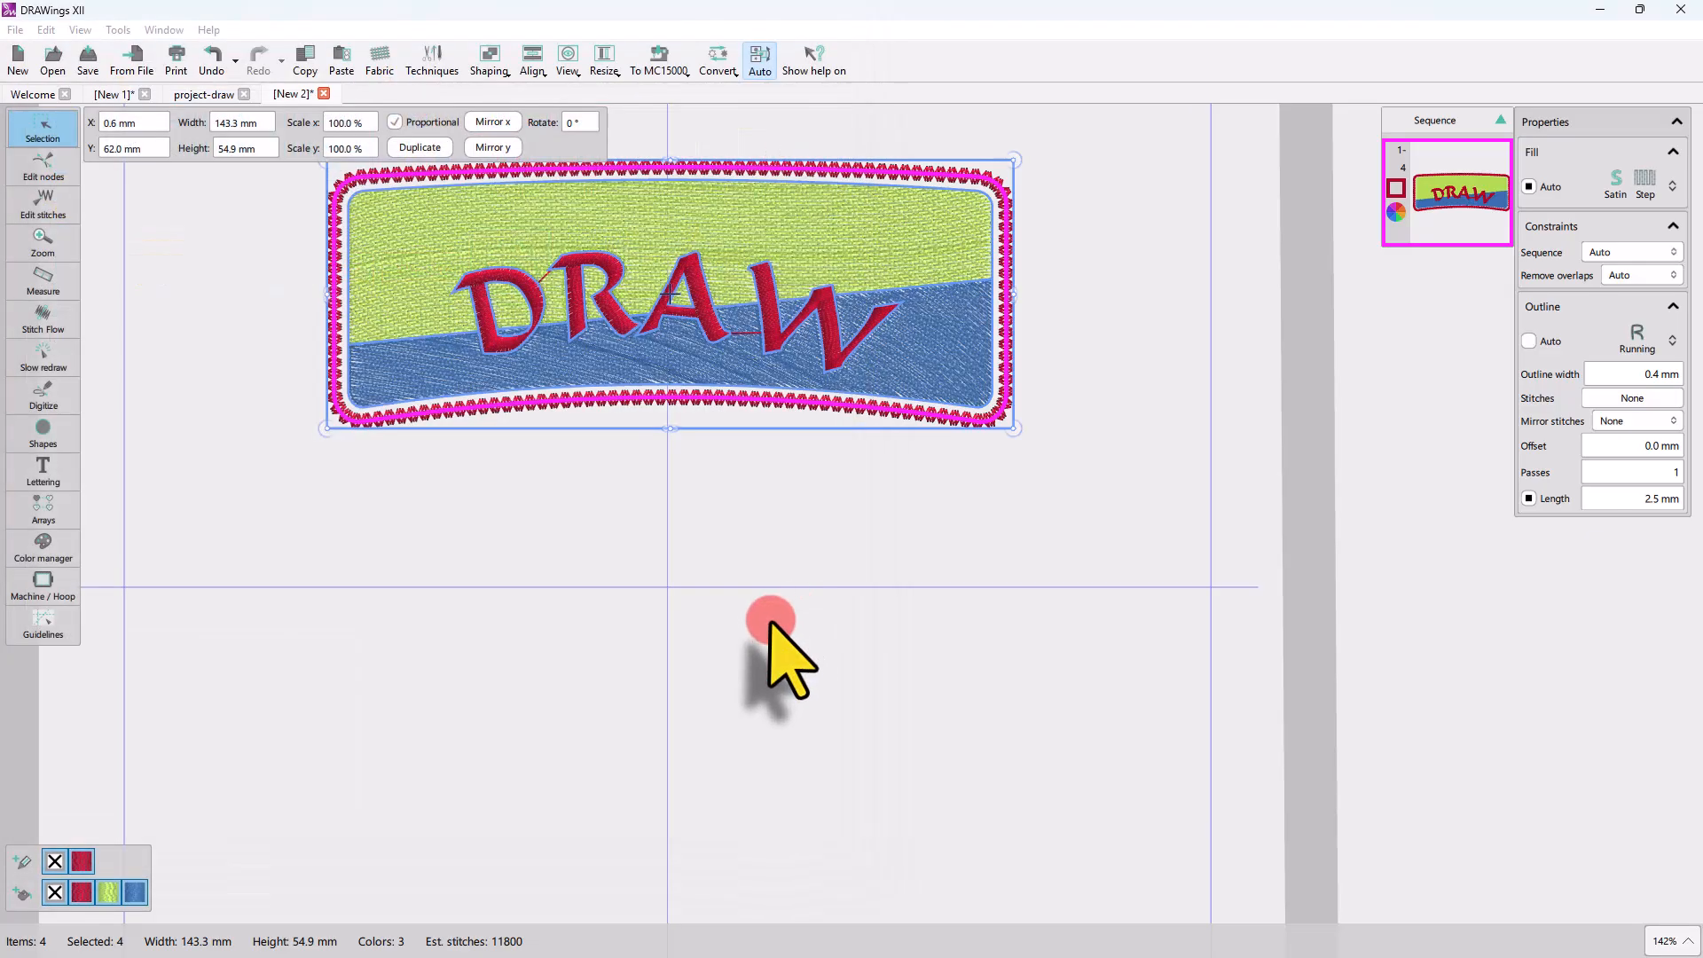
Tilt the stitch direction of the upper badge's green fill upward to the right by moving both ends of its Stitch Flow line
click(476, 266)
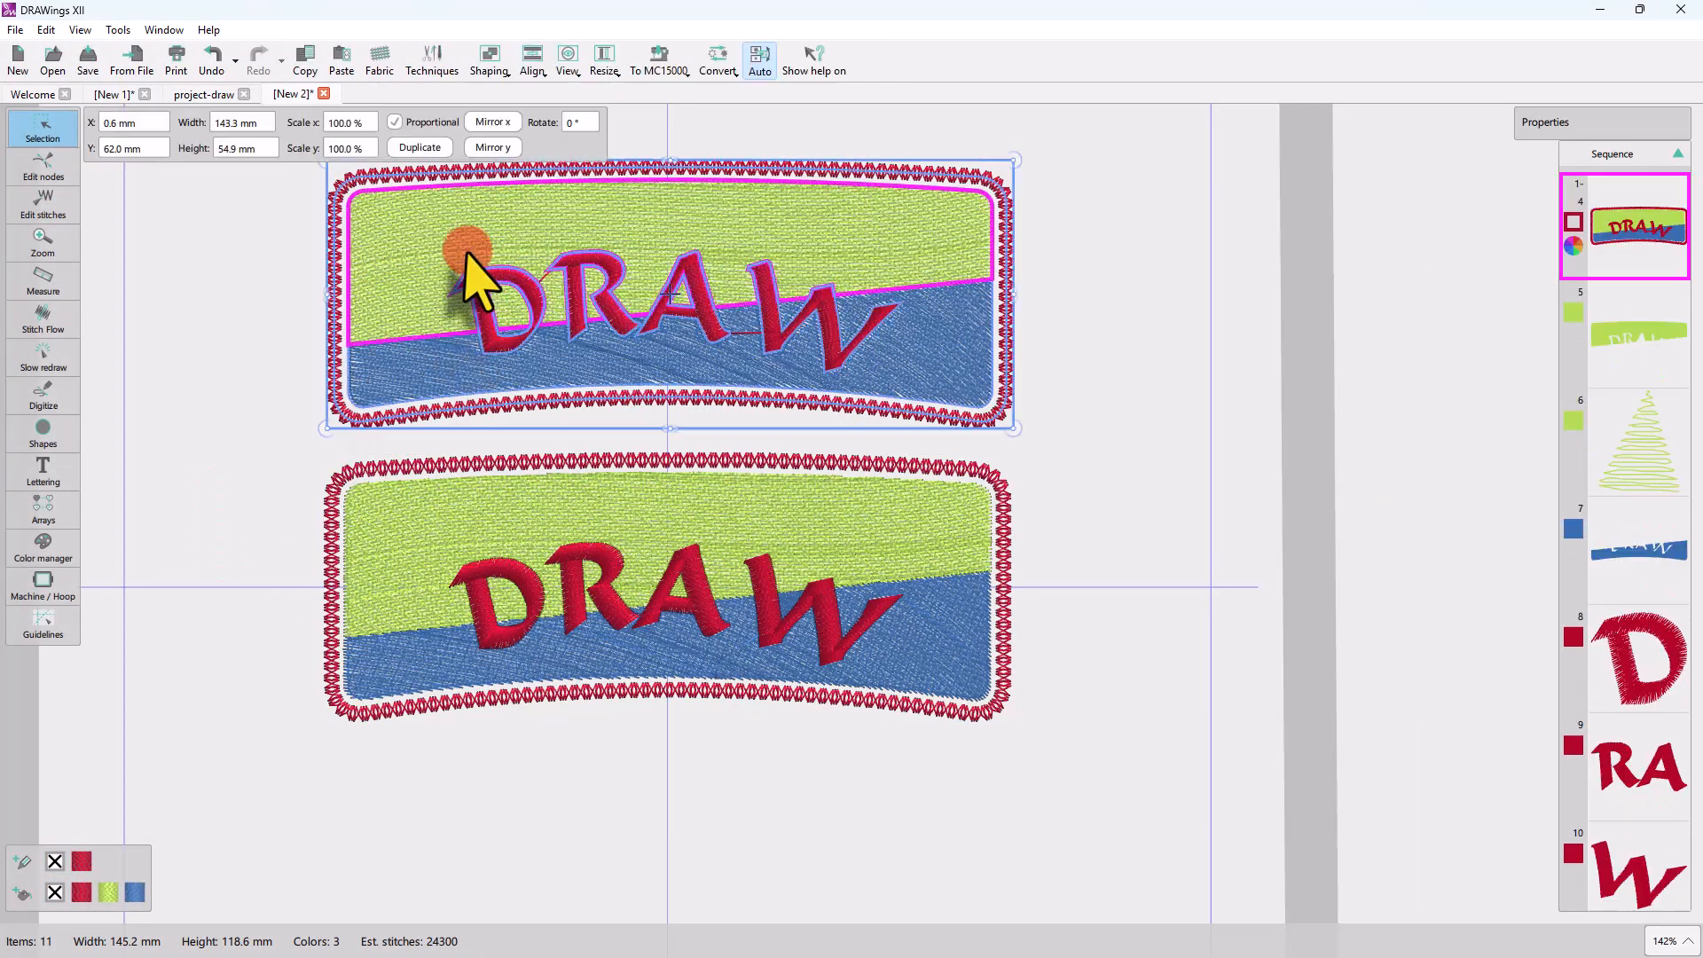
click(43, 167)
click(526, 238)
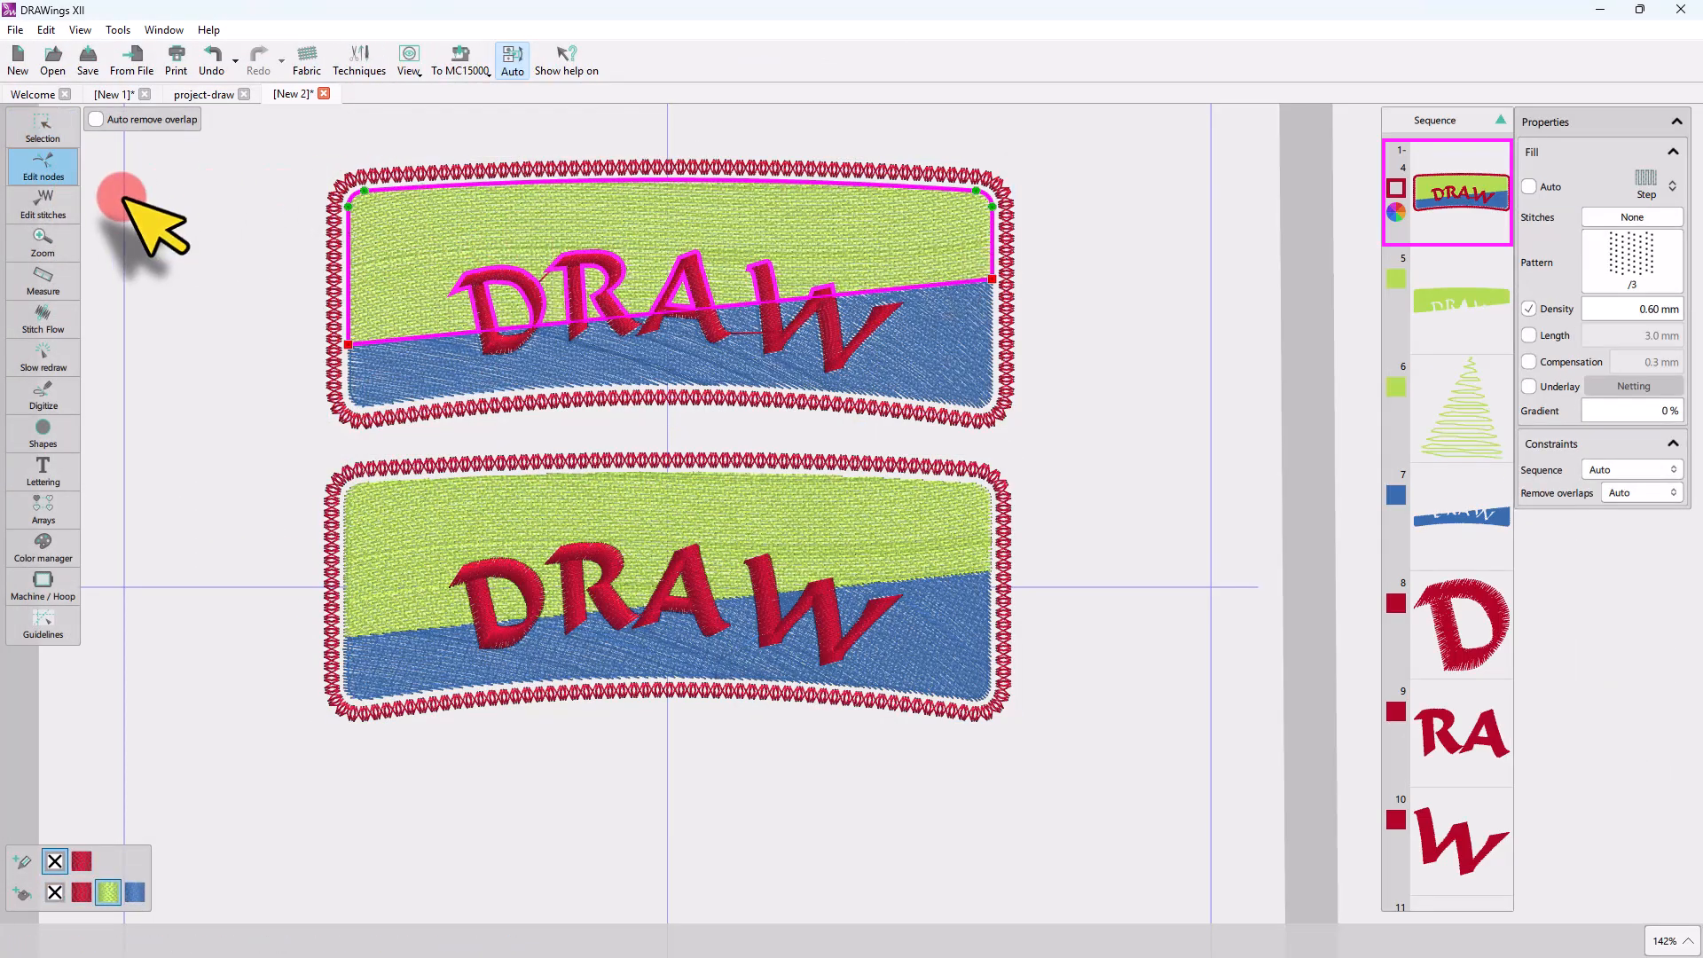
click(44, 321)
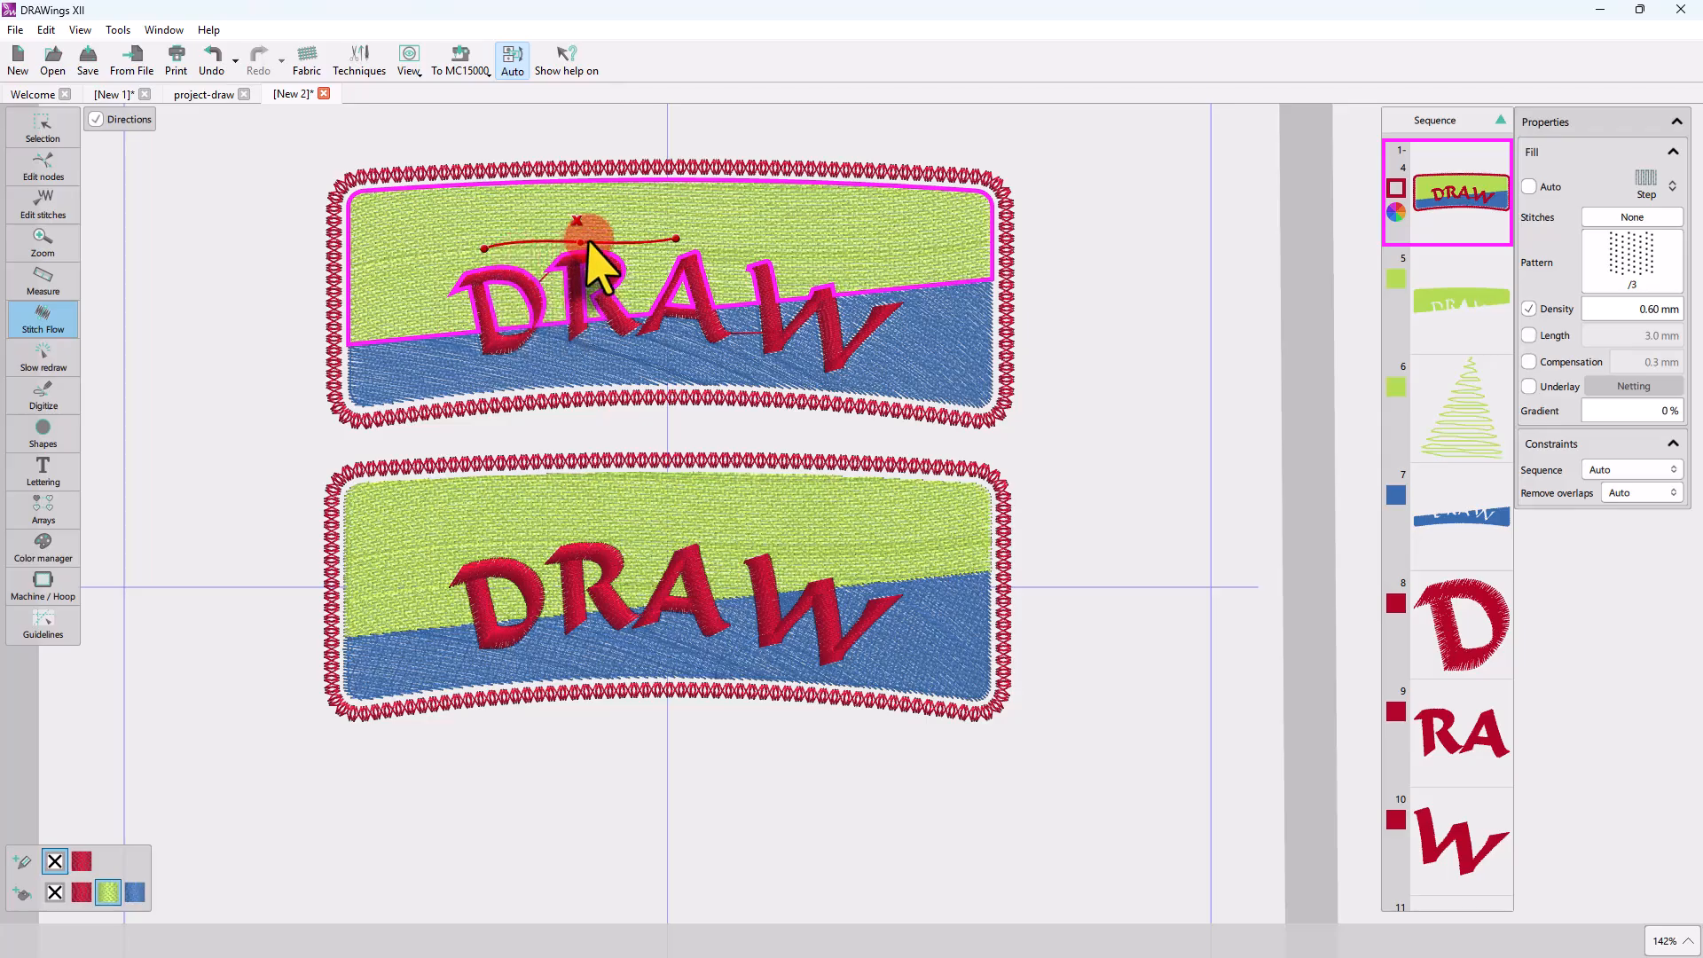
drag(676, 239, 768, 201)
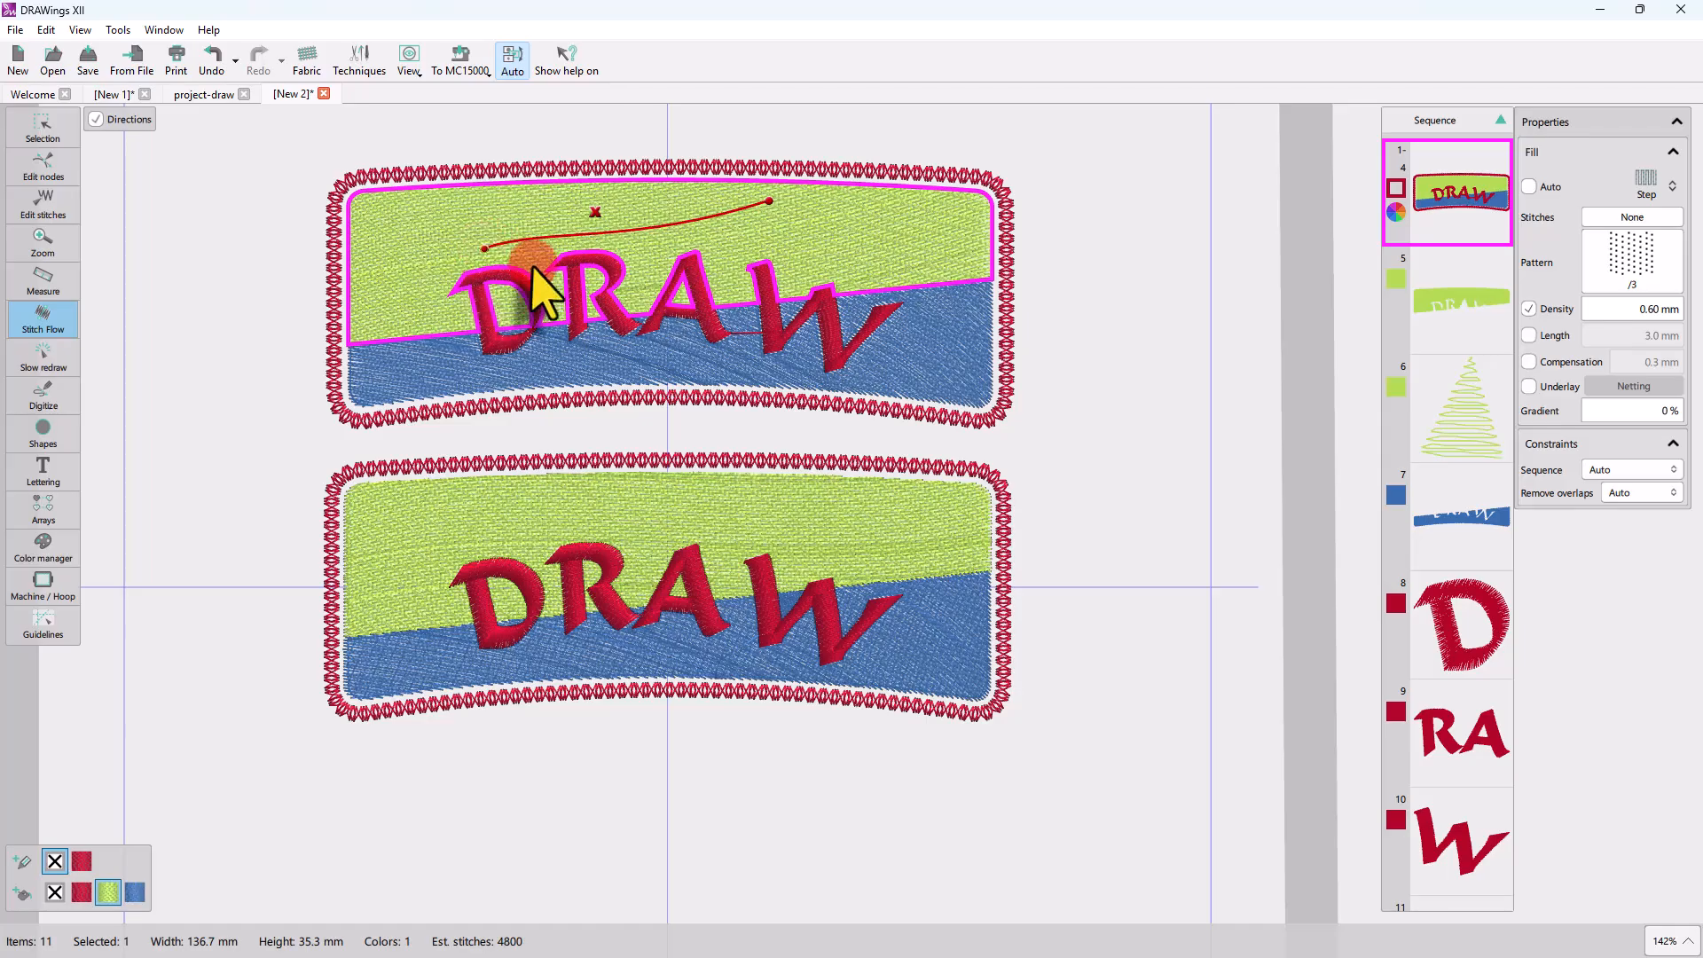
drag(534, 268, 418, 281)
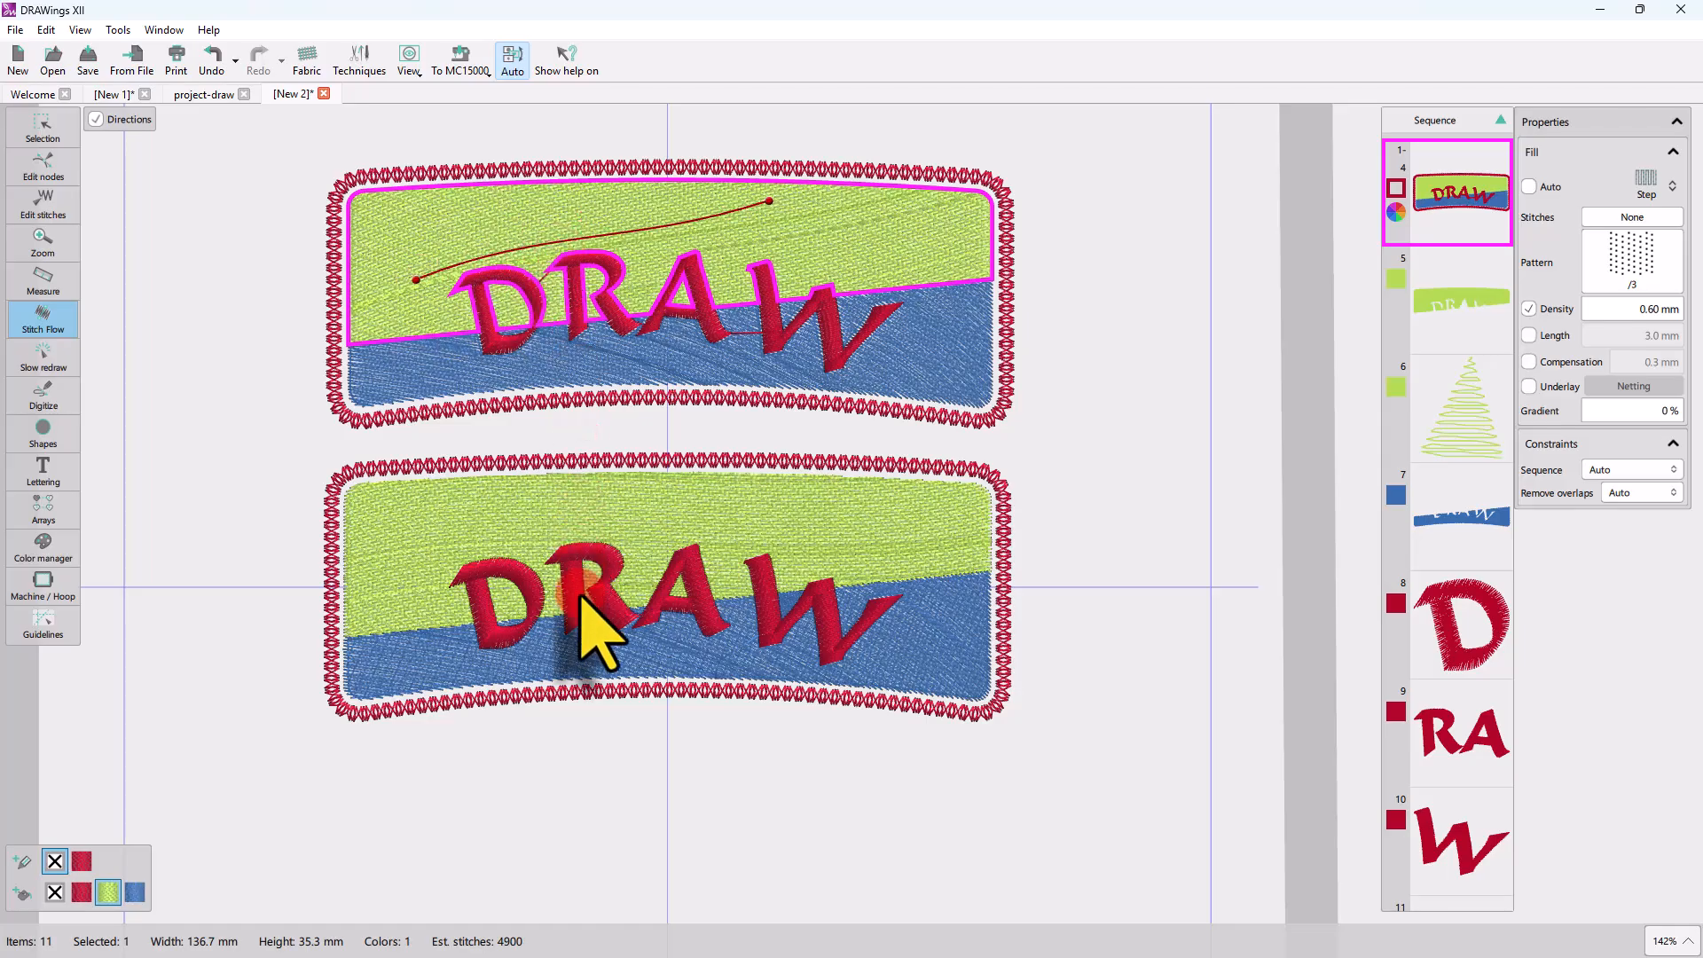
Inspect the lower badge's green fill with Edit stitches, and move a stitch point on its upper border slightly up and right
click(592, 547)
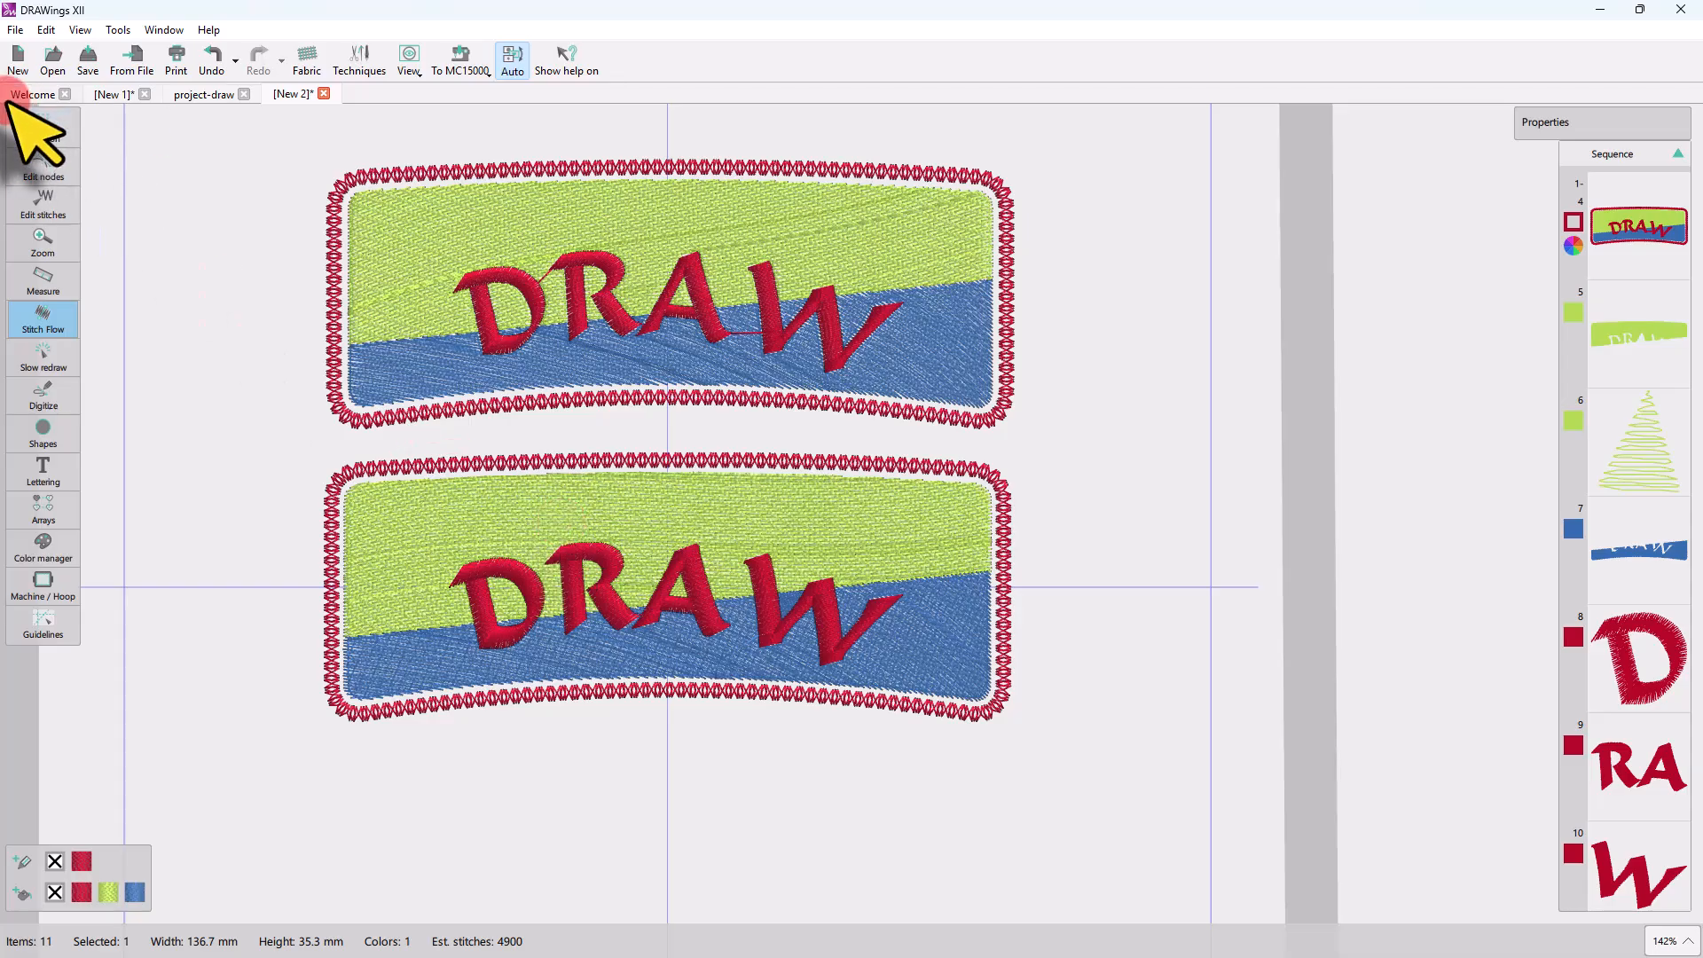
click(44, 202)
click(490, 520)
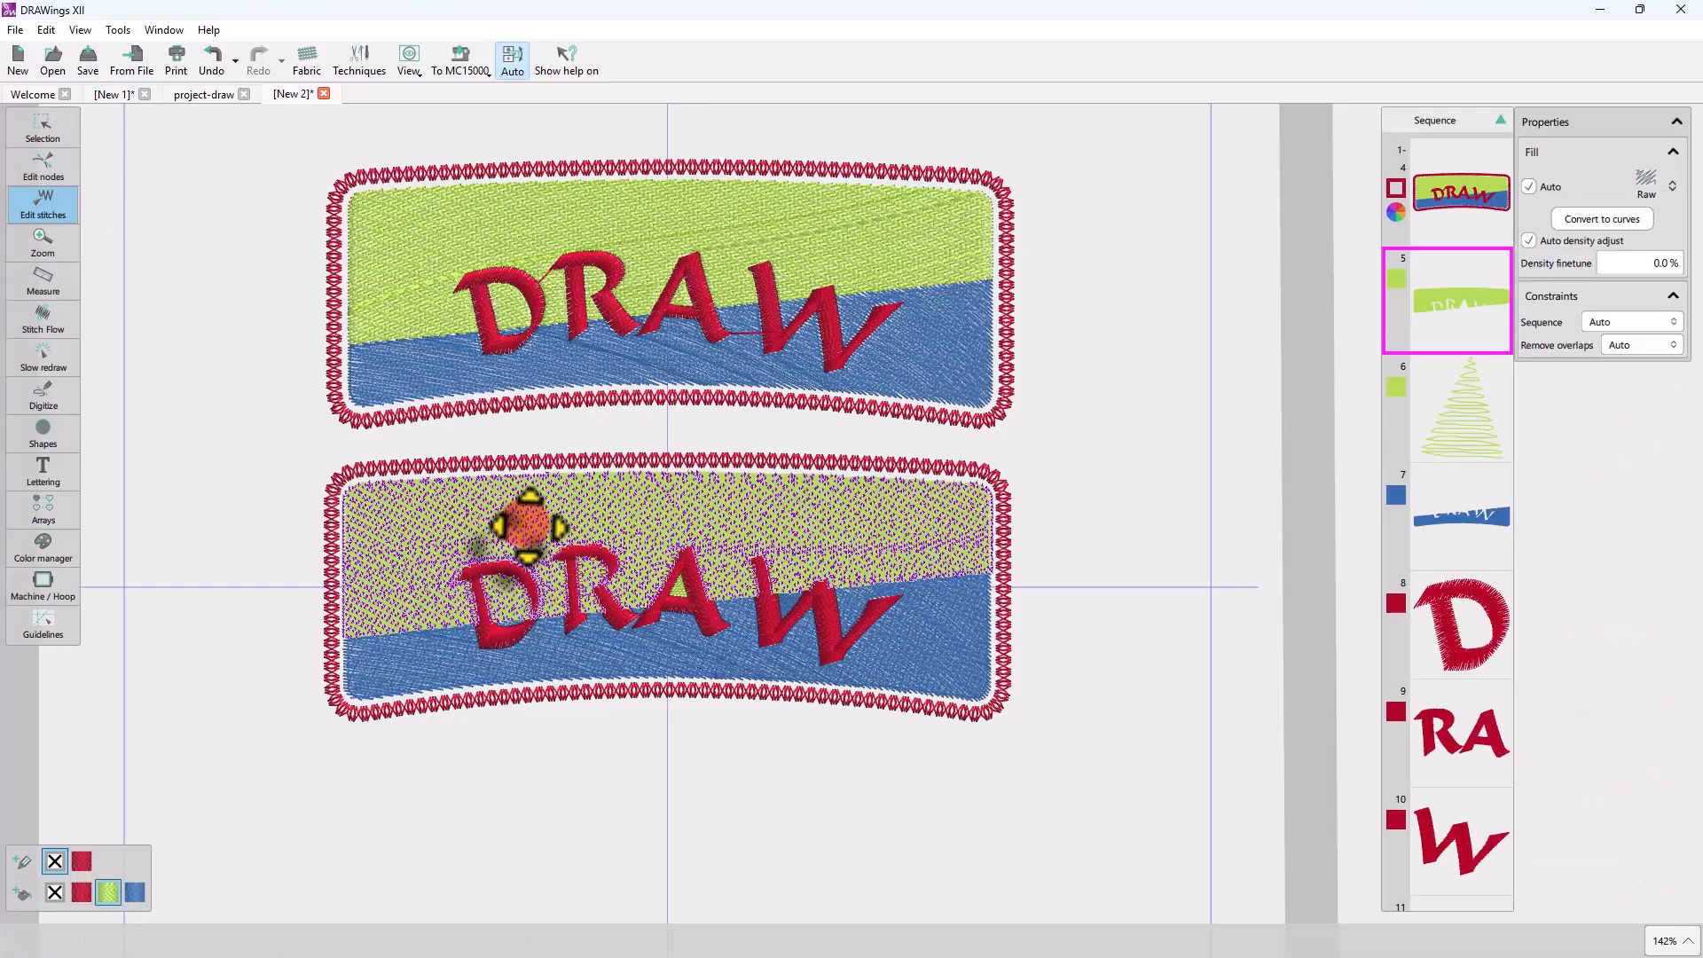
scroll(533, 497, up, 3)
scroll(535, 490, up, 2)
click(516, 413)
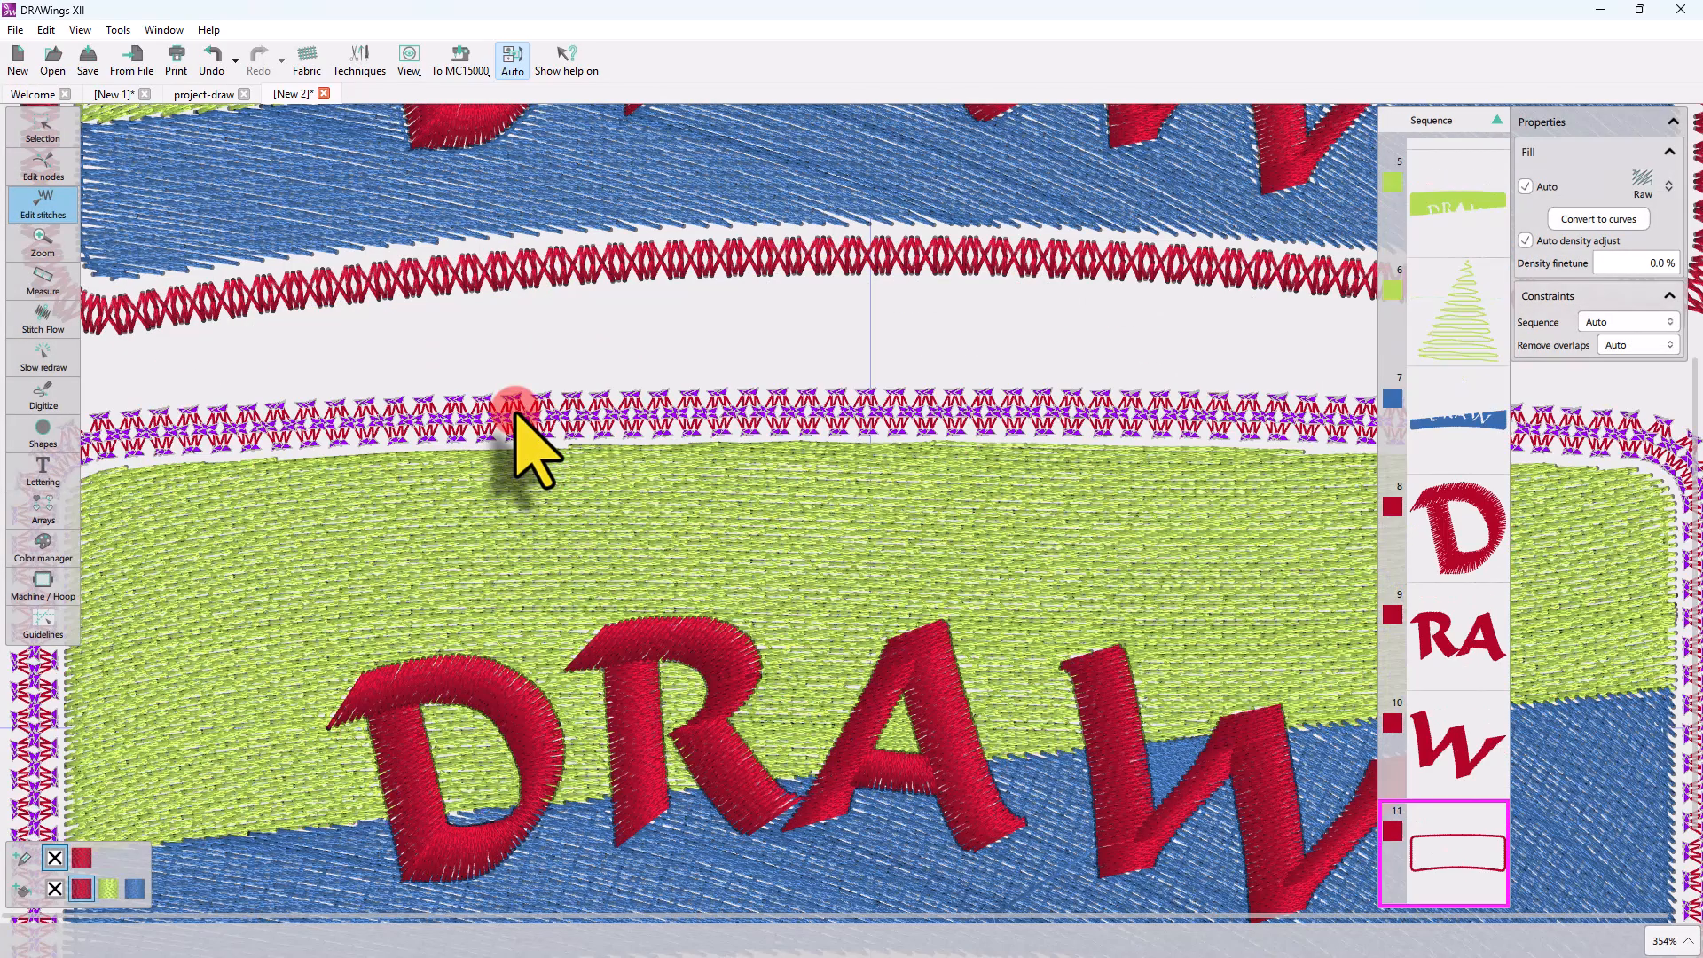
drag(517, 403, 575, 384)
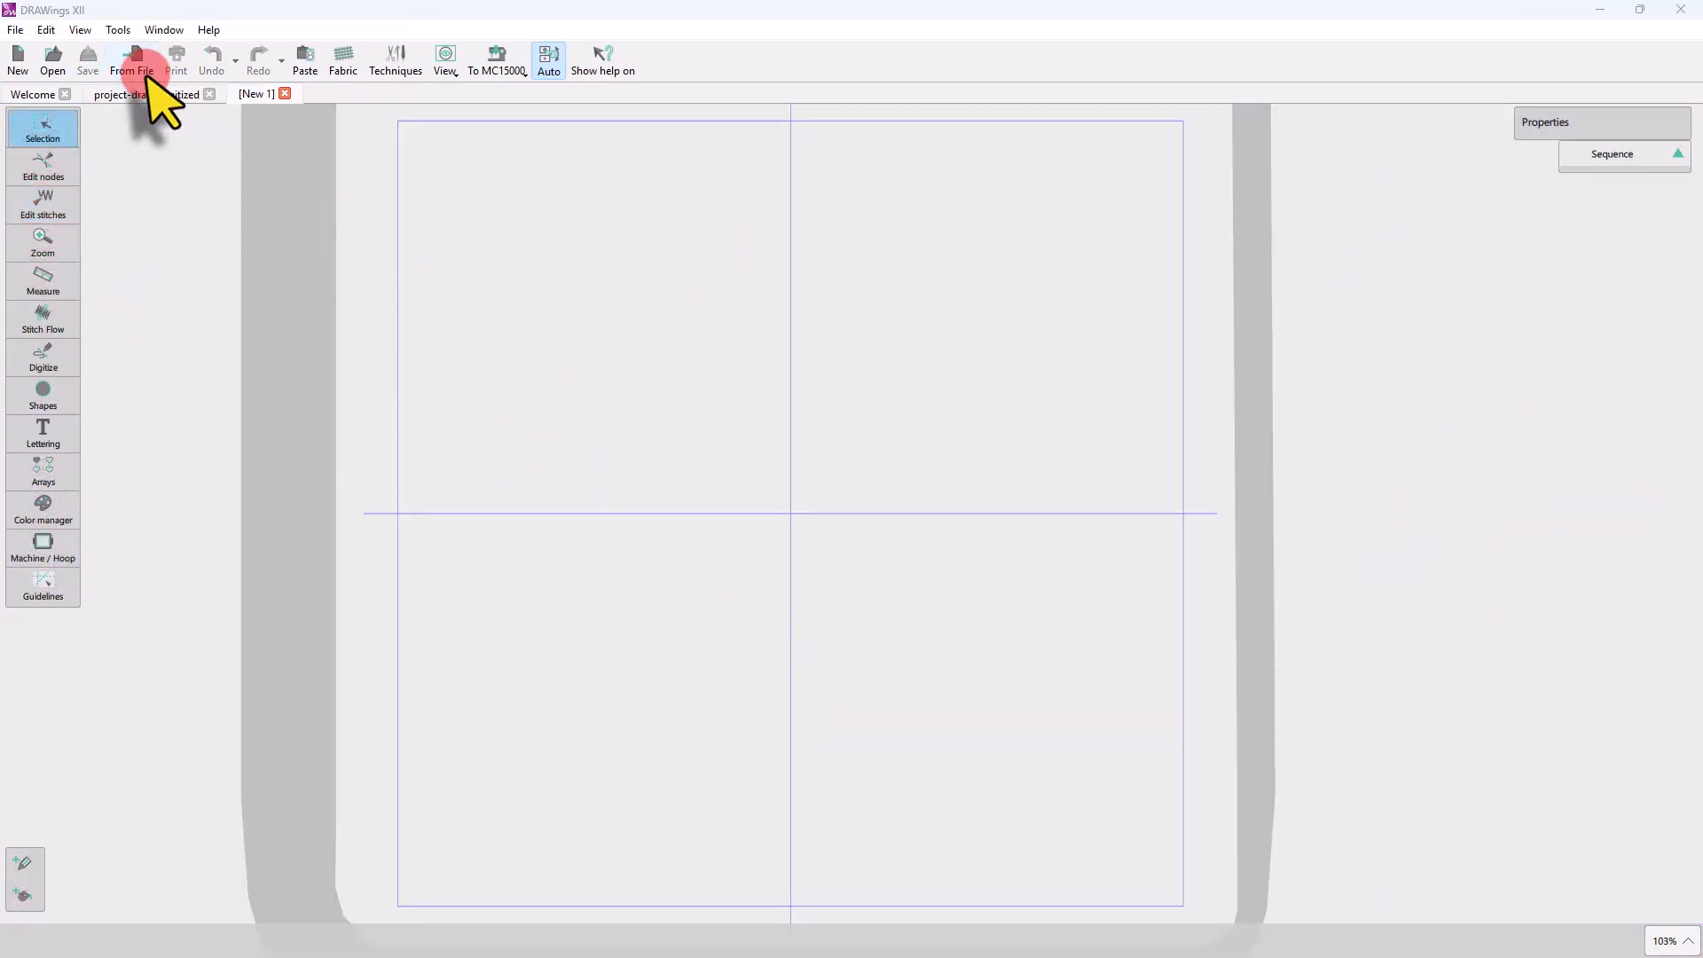
Import project-embroidery.JEF into the empty design and display its stitch points up close with Edit stitches
click(135, 60)
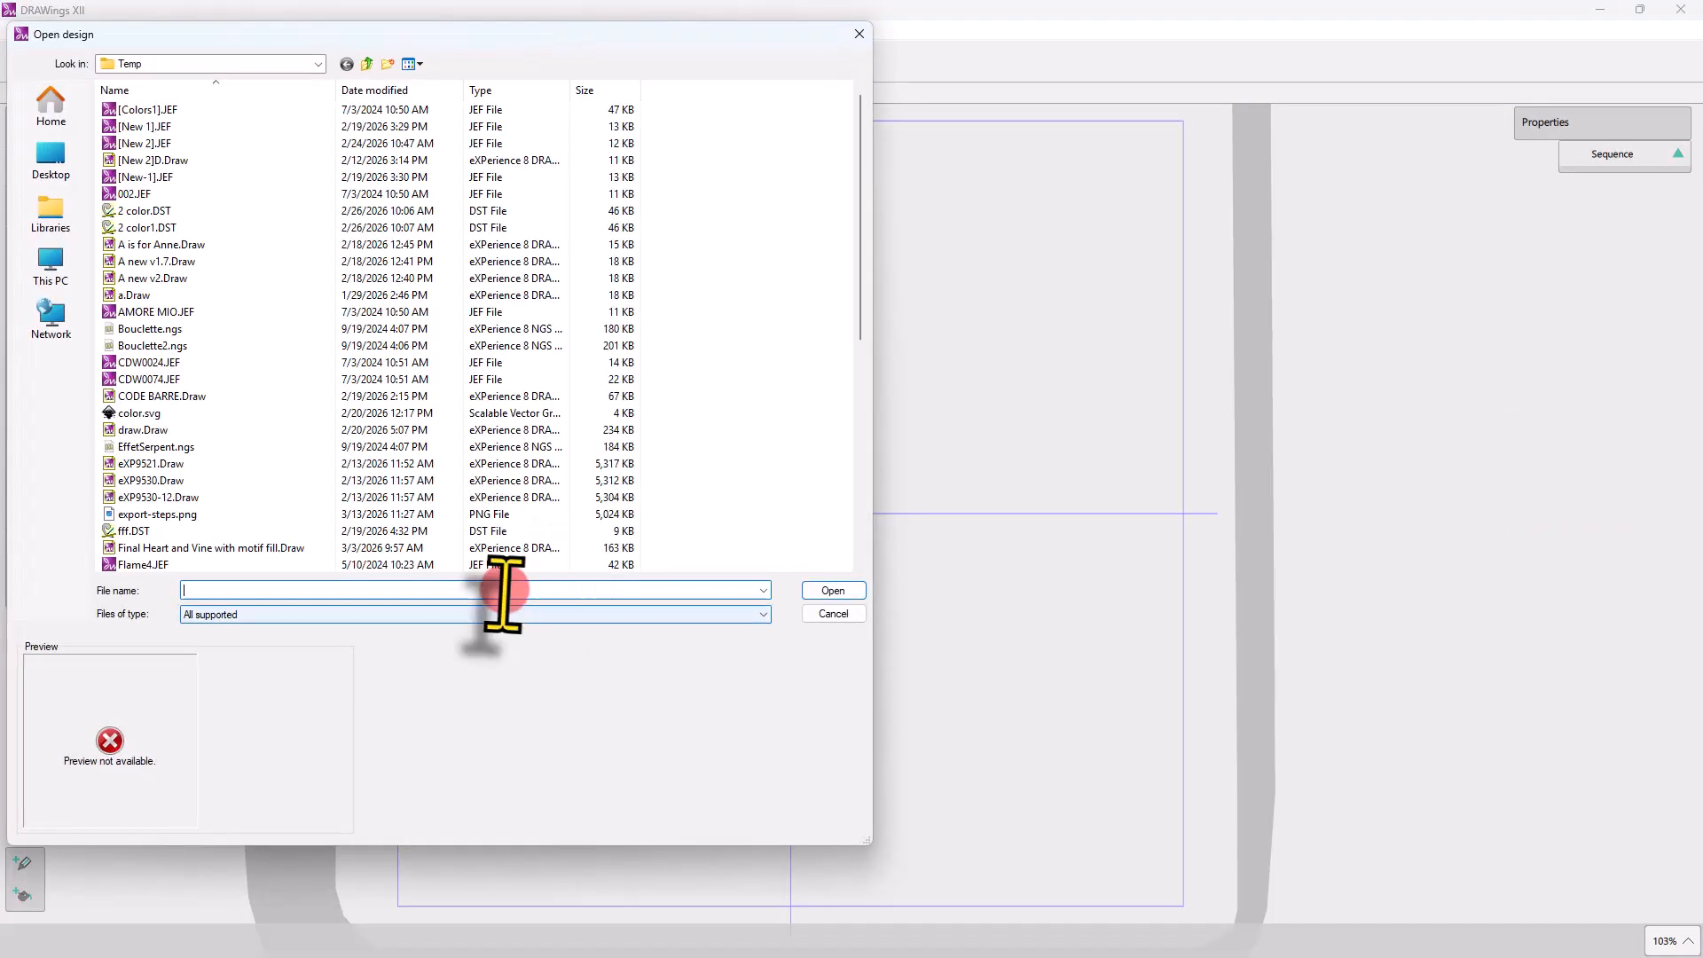
click(151, 482)
text(project-embroidery.JEF)
click(138, 463)
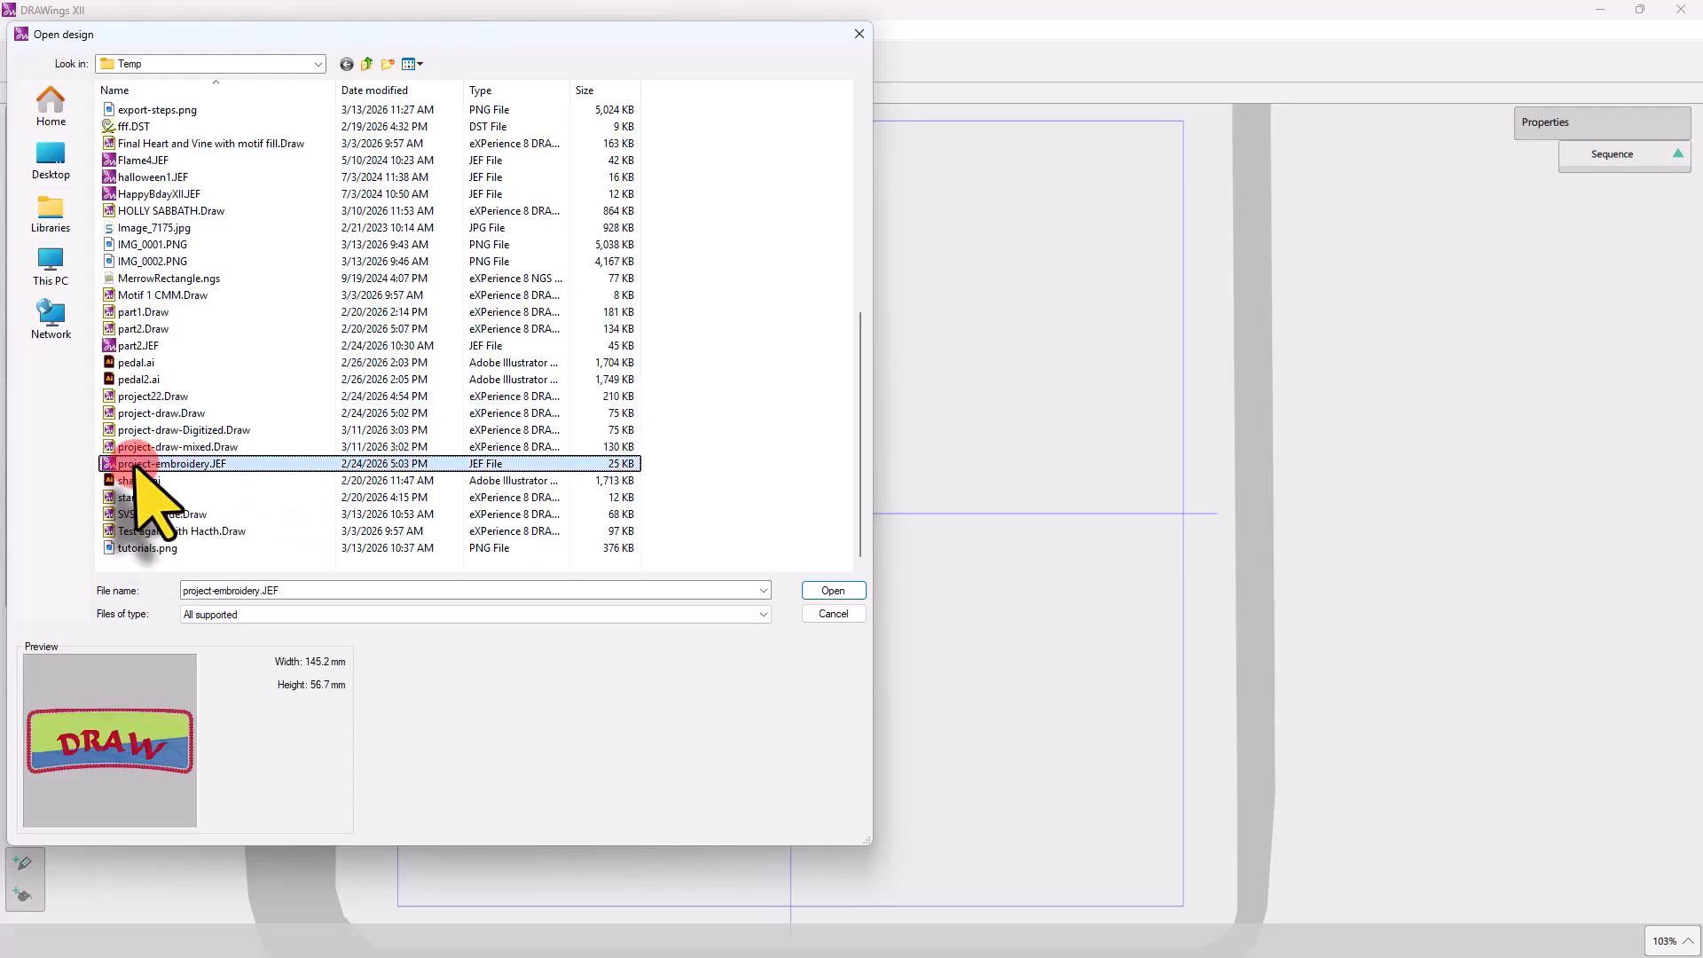
click(831, 590)
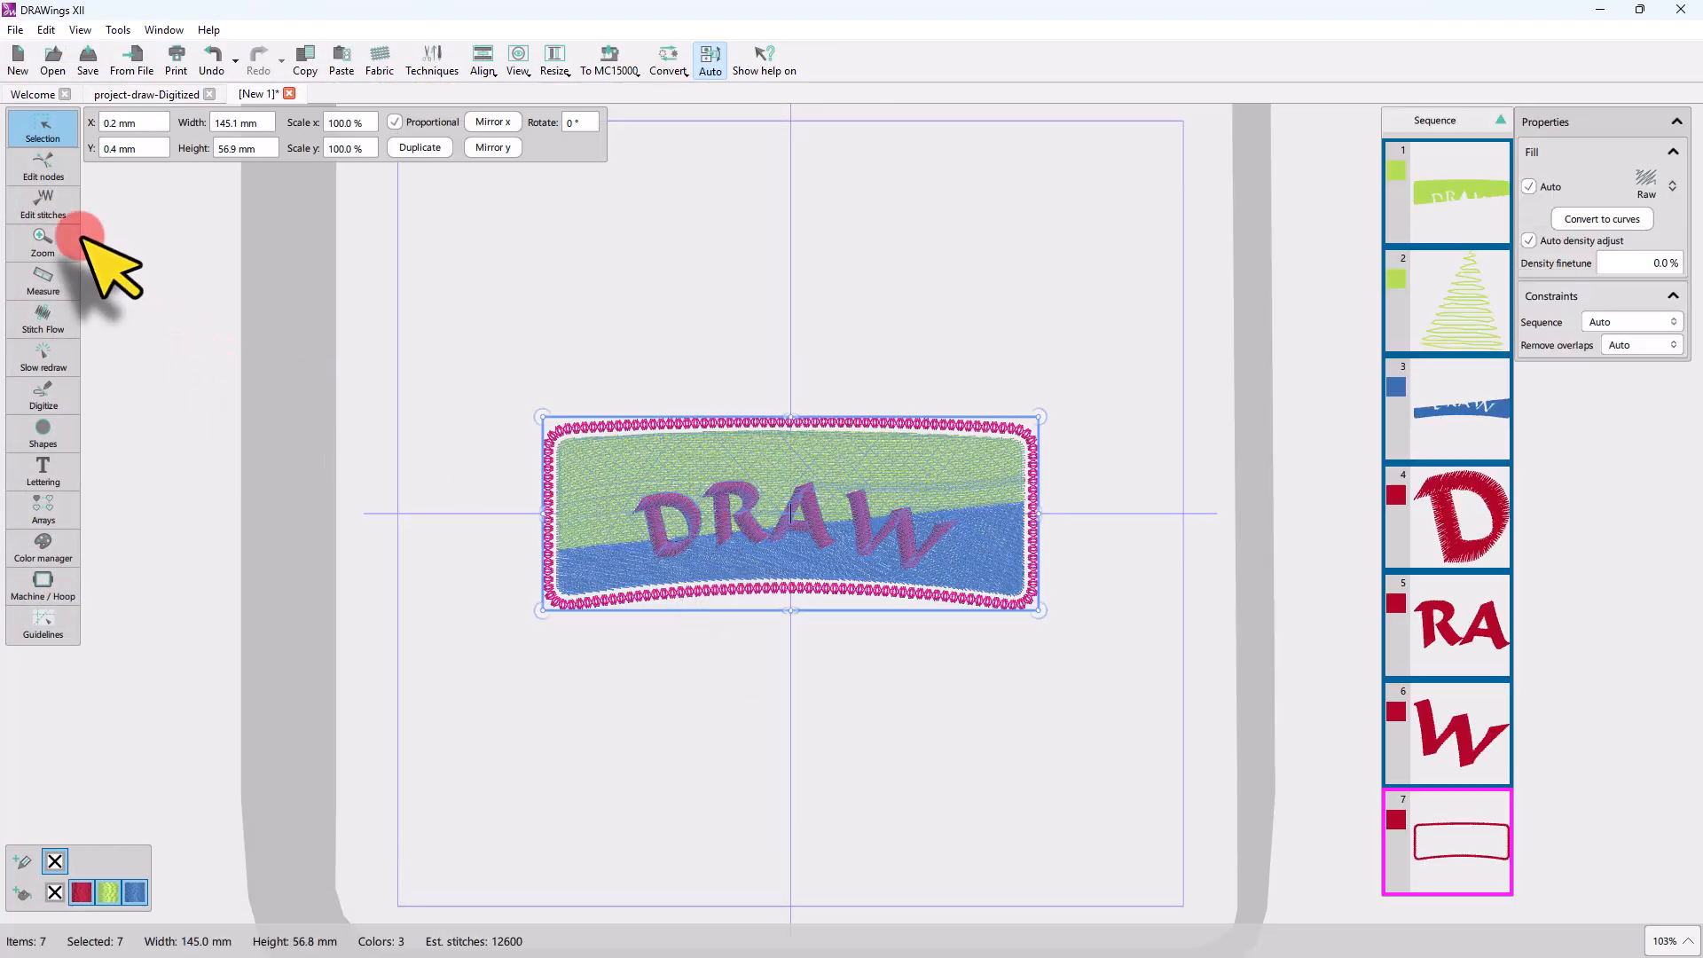
click(45, 204)
scroll(652, 492, up, 5)
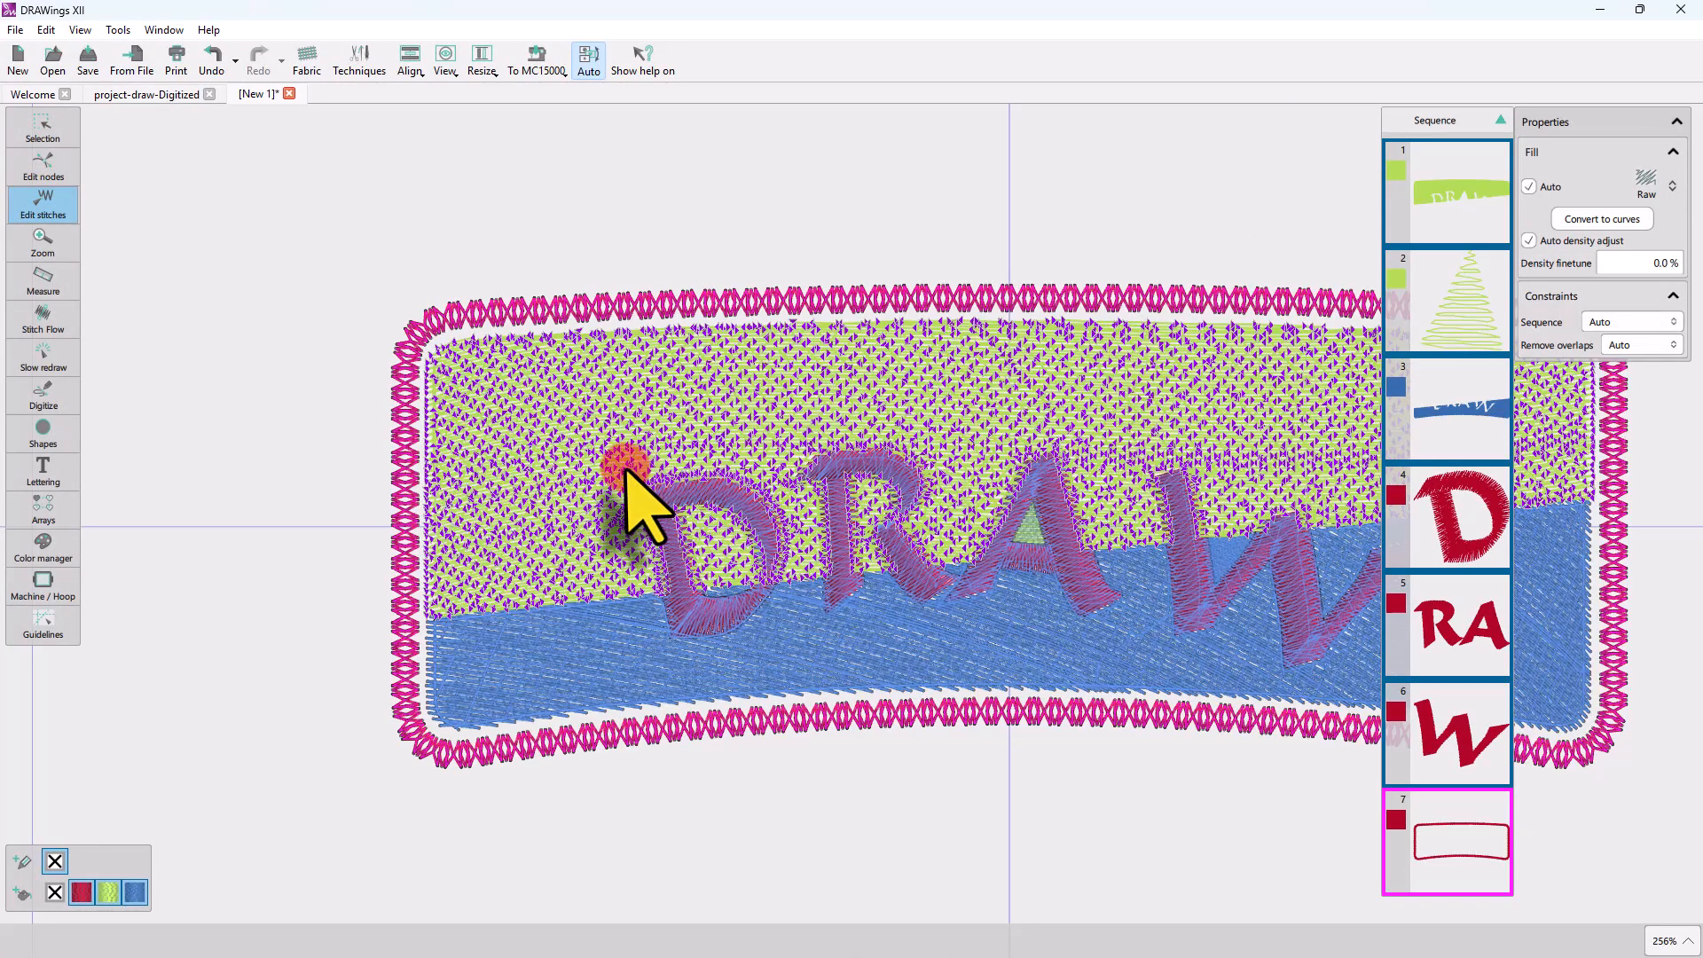
Save the imported stitch design as save in the Design Files (*.Draw) format
click(15, 29)
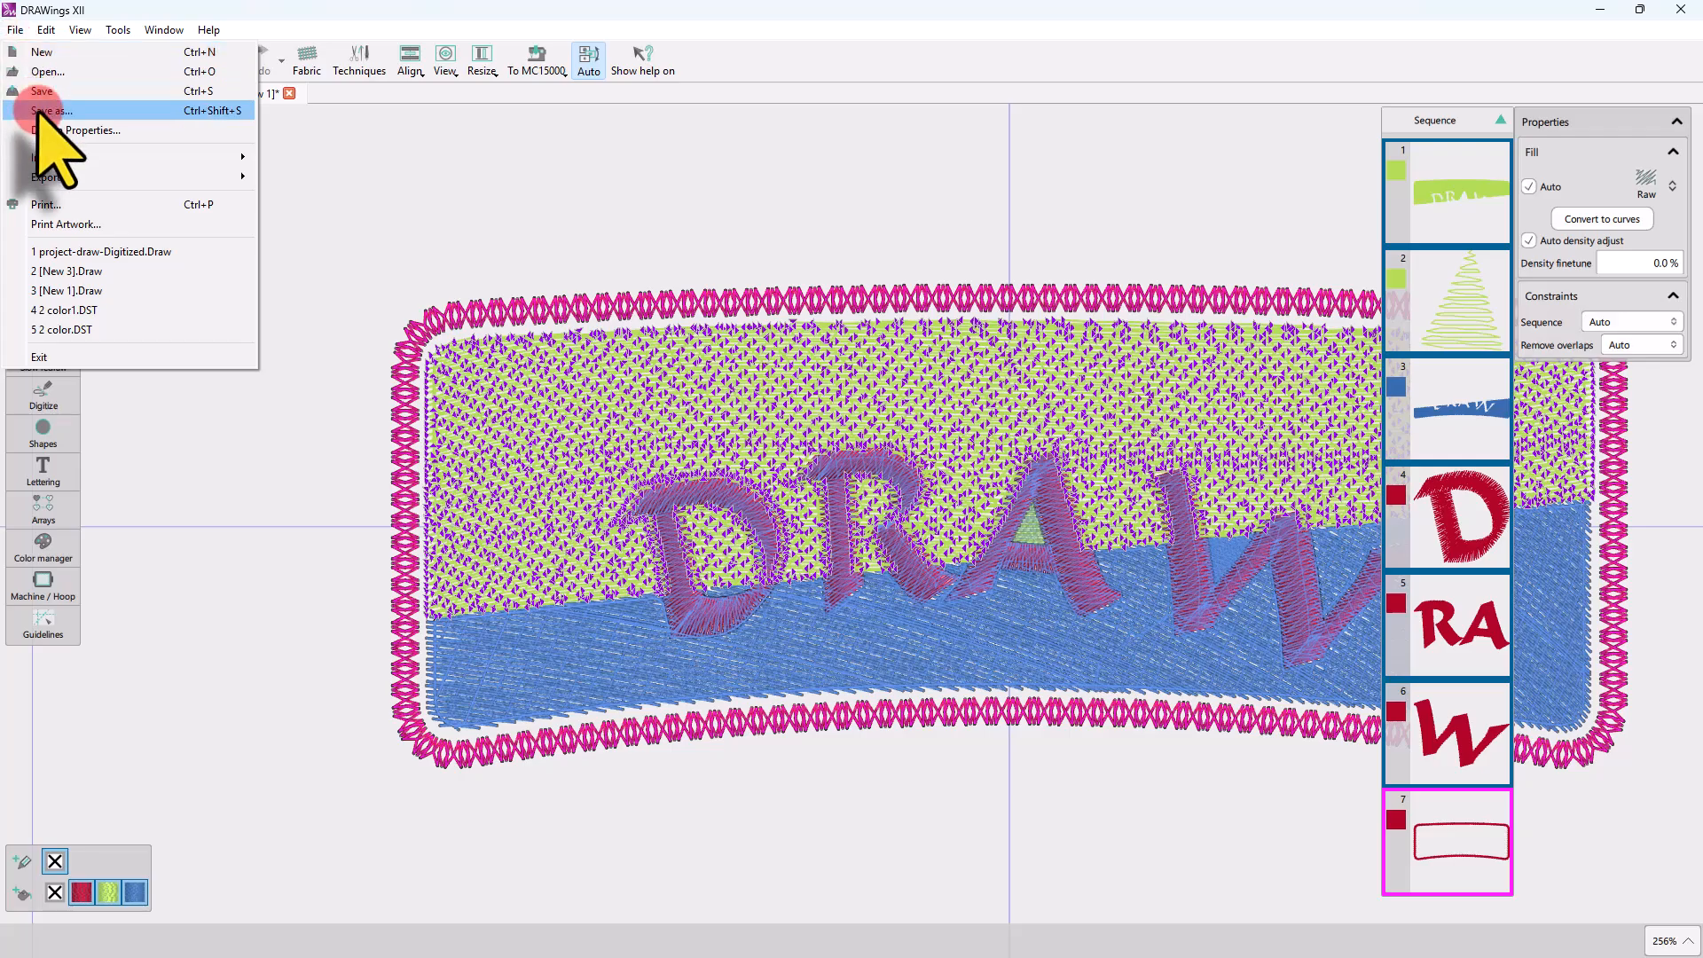
click(46, 107)
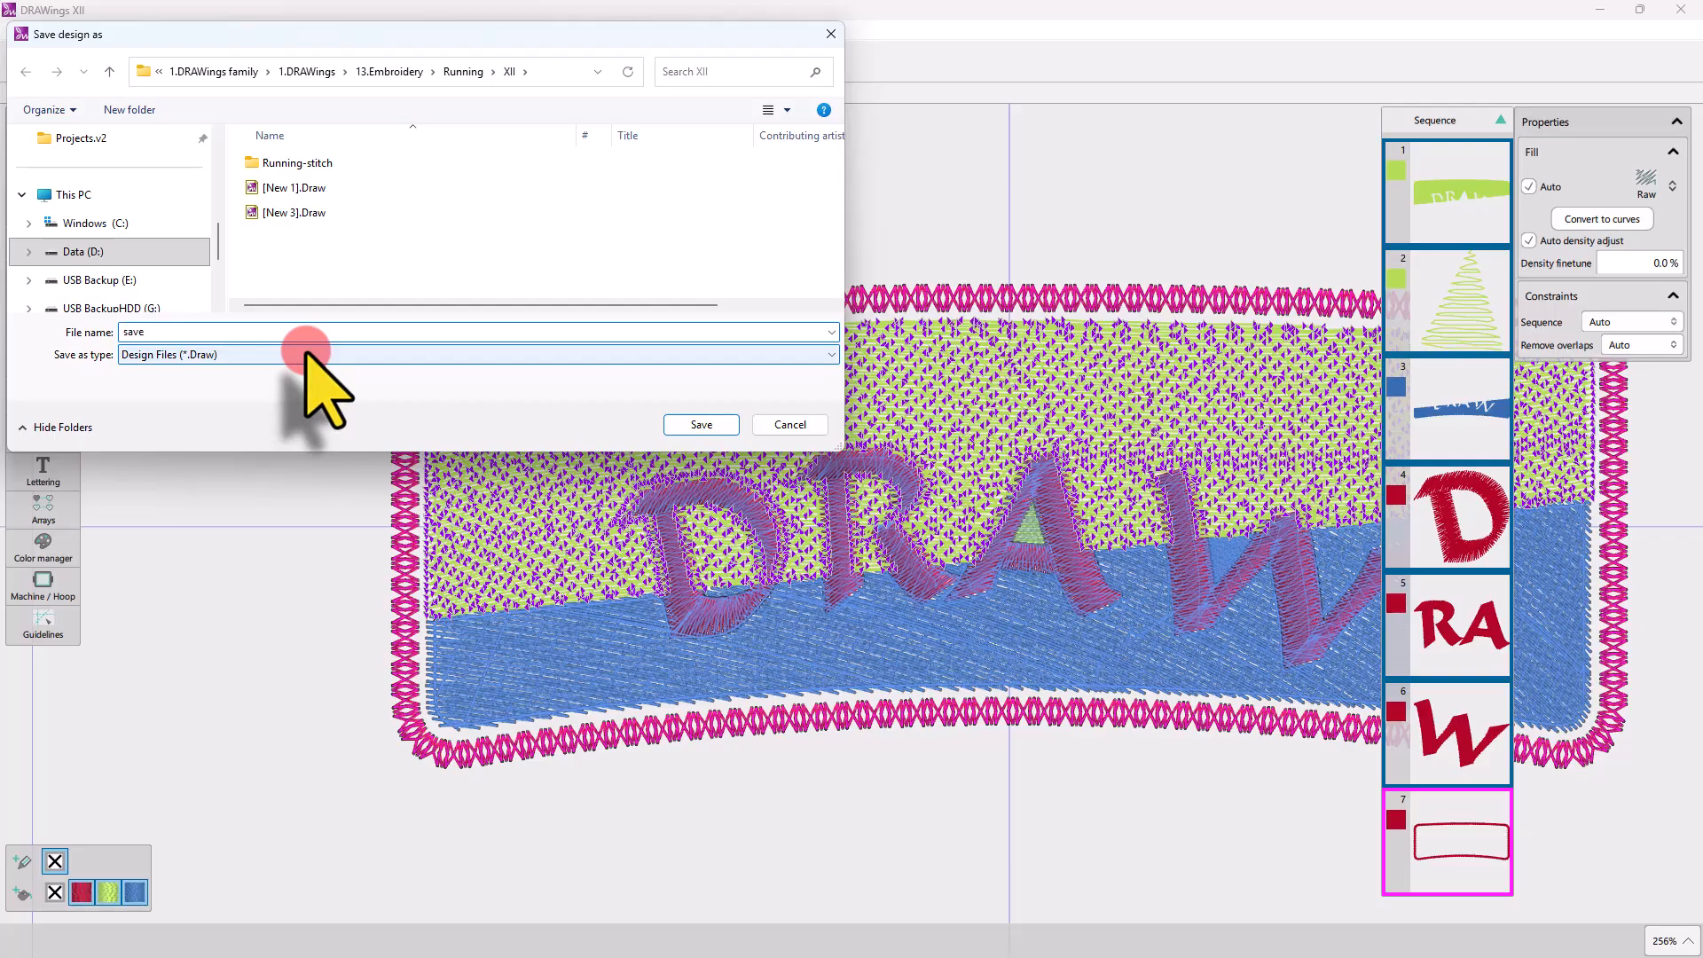
key(Escape)
click(352, 391)
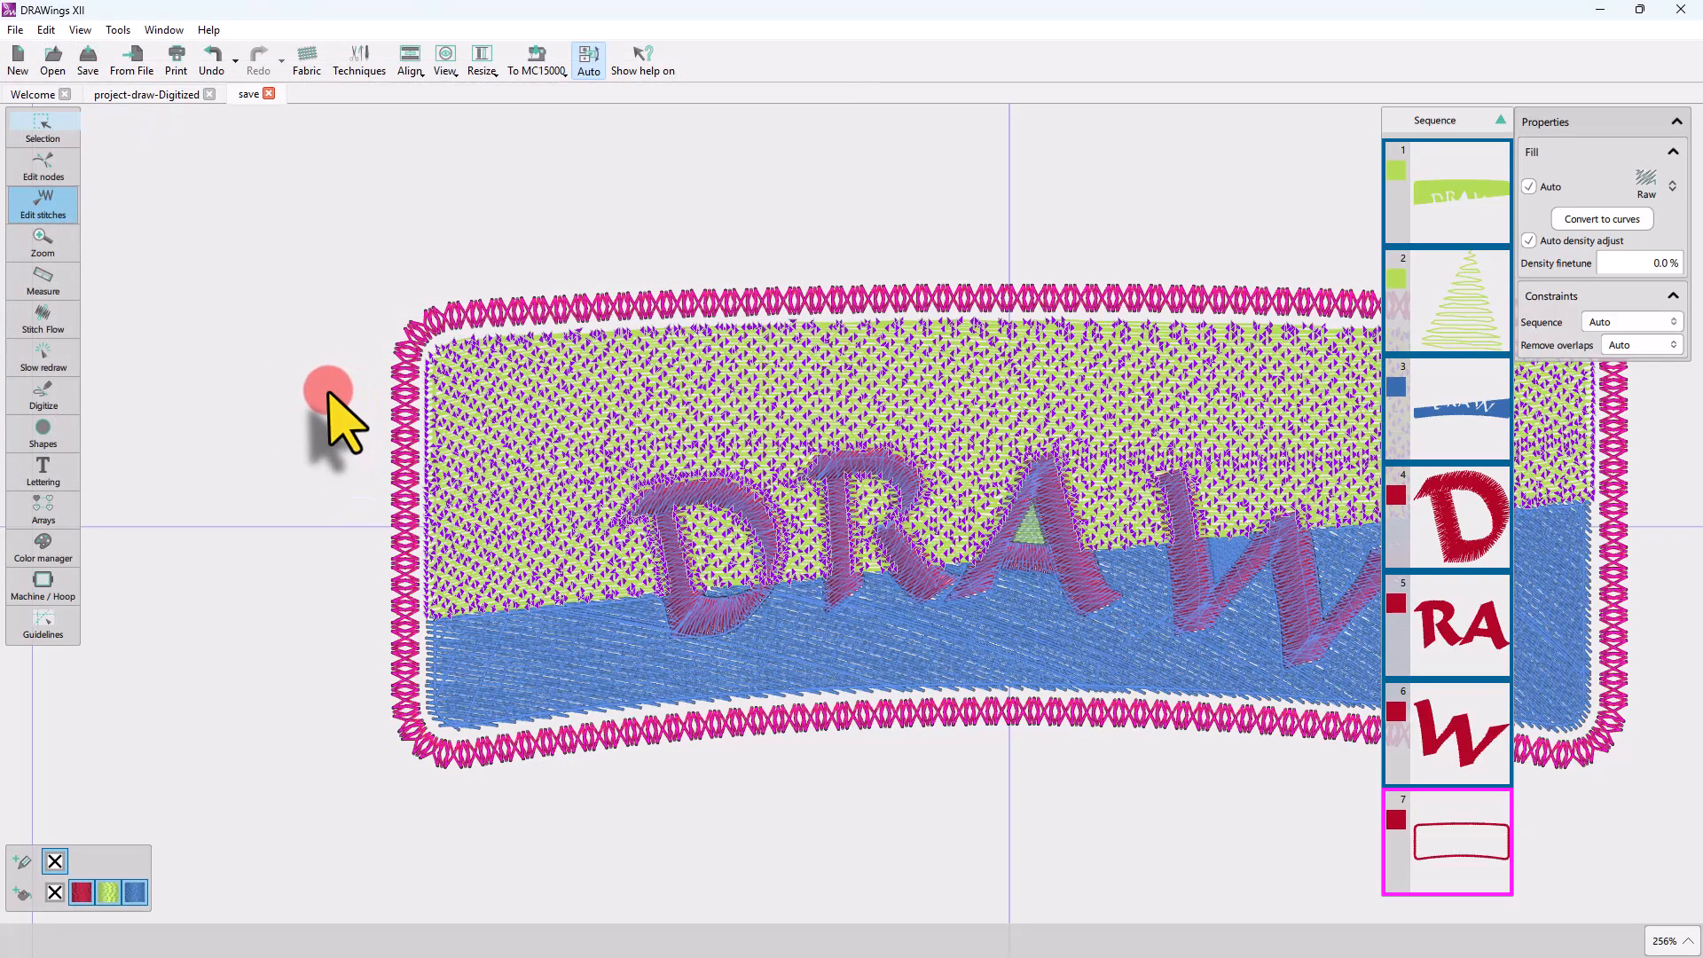
Select only the green fill of the save design to view its individual stitch points
click(586, 408)
scroll(390, 377, down, 3)
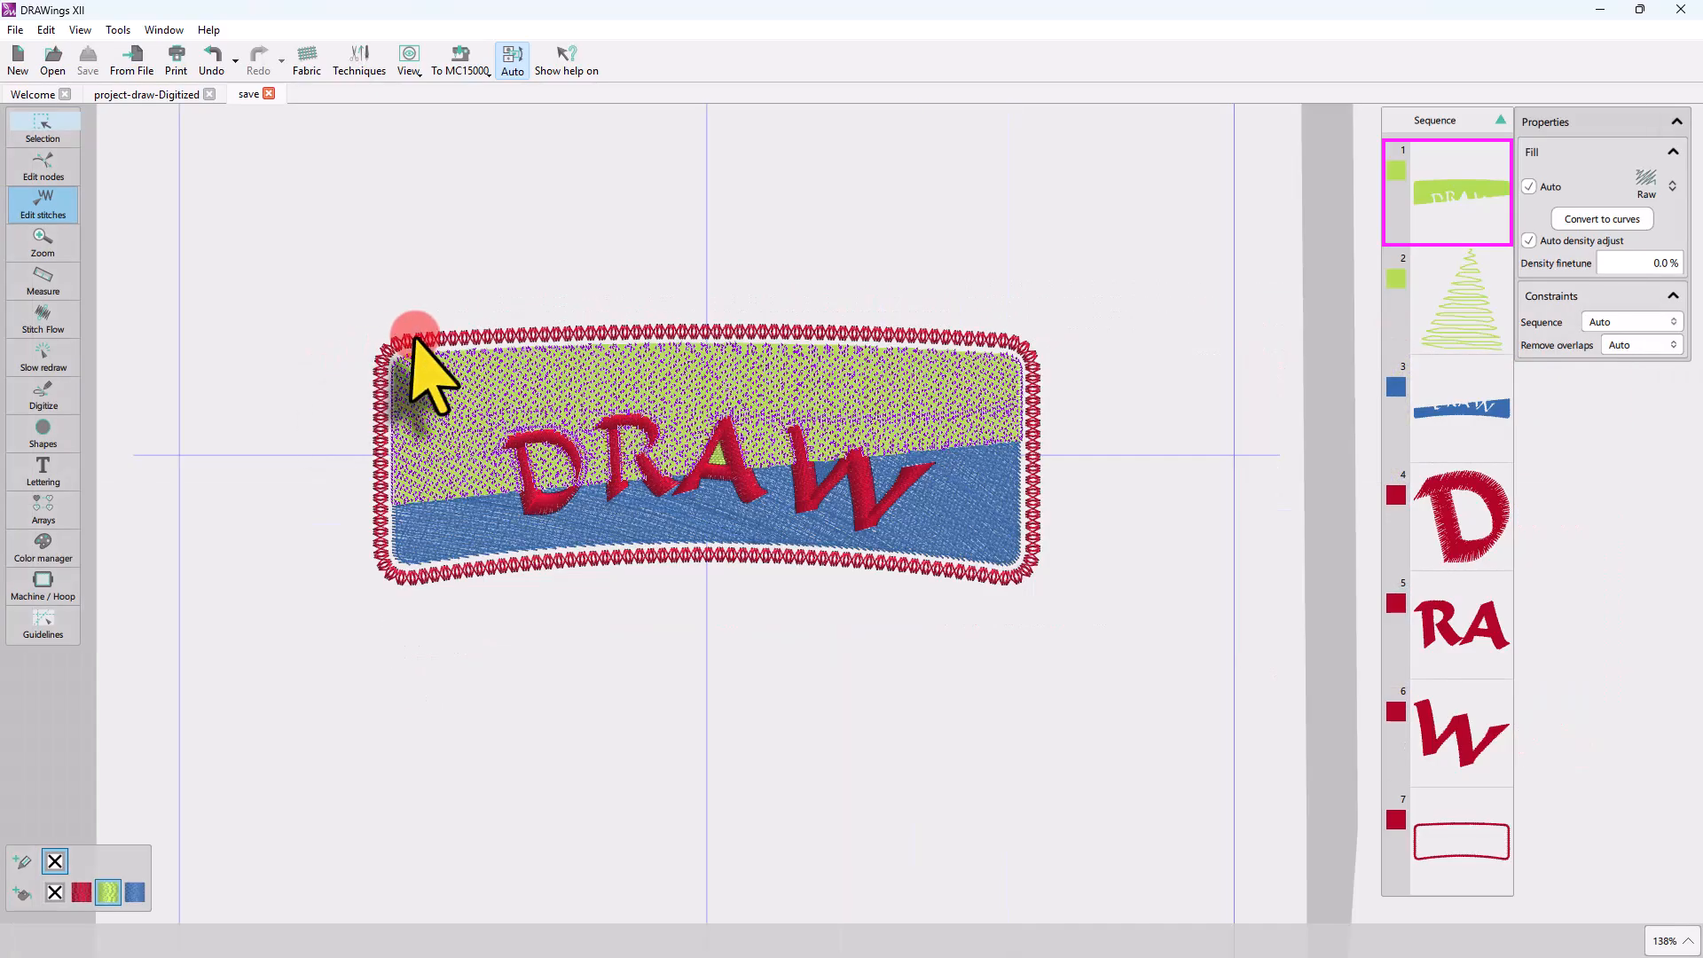
click(498, 338)
Flatten the top edge of the green fill in project-draw-Digitized with node editing, making the fill about 33.6 mm high
click(197, 97)
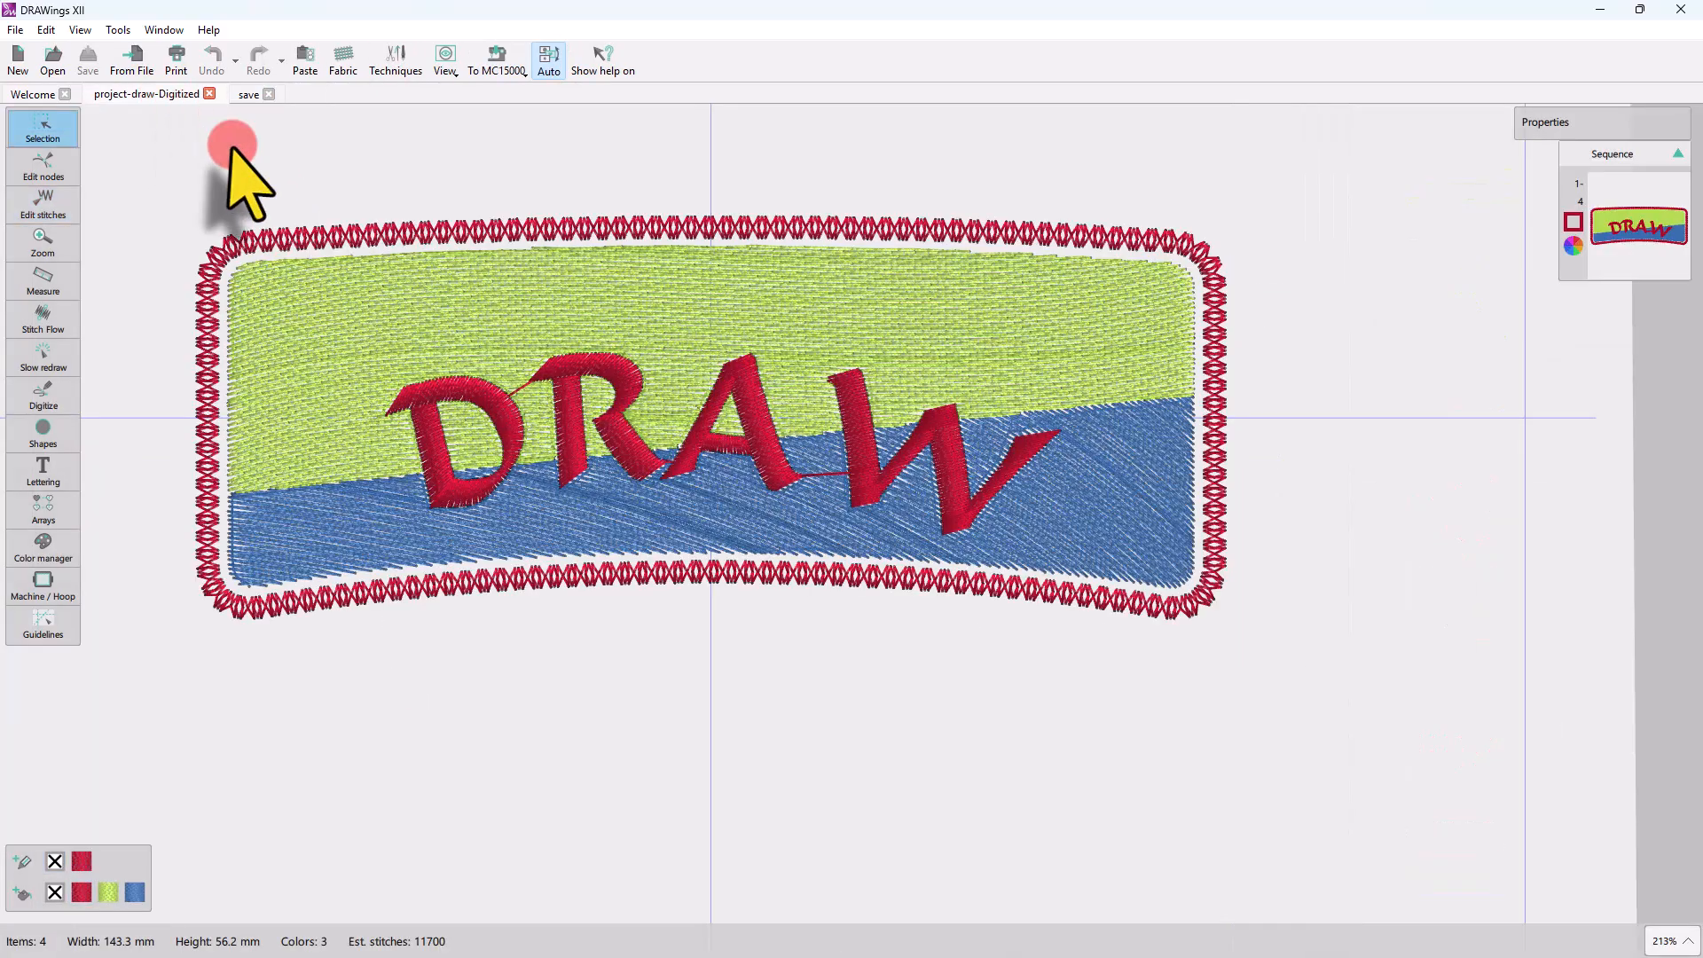
click(44, 167)
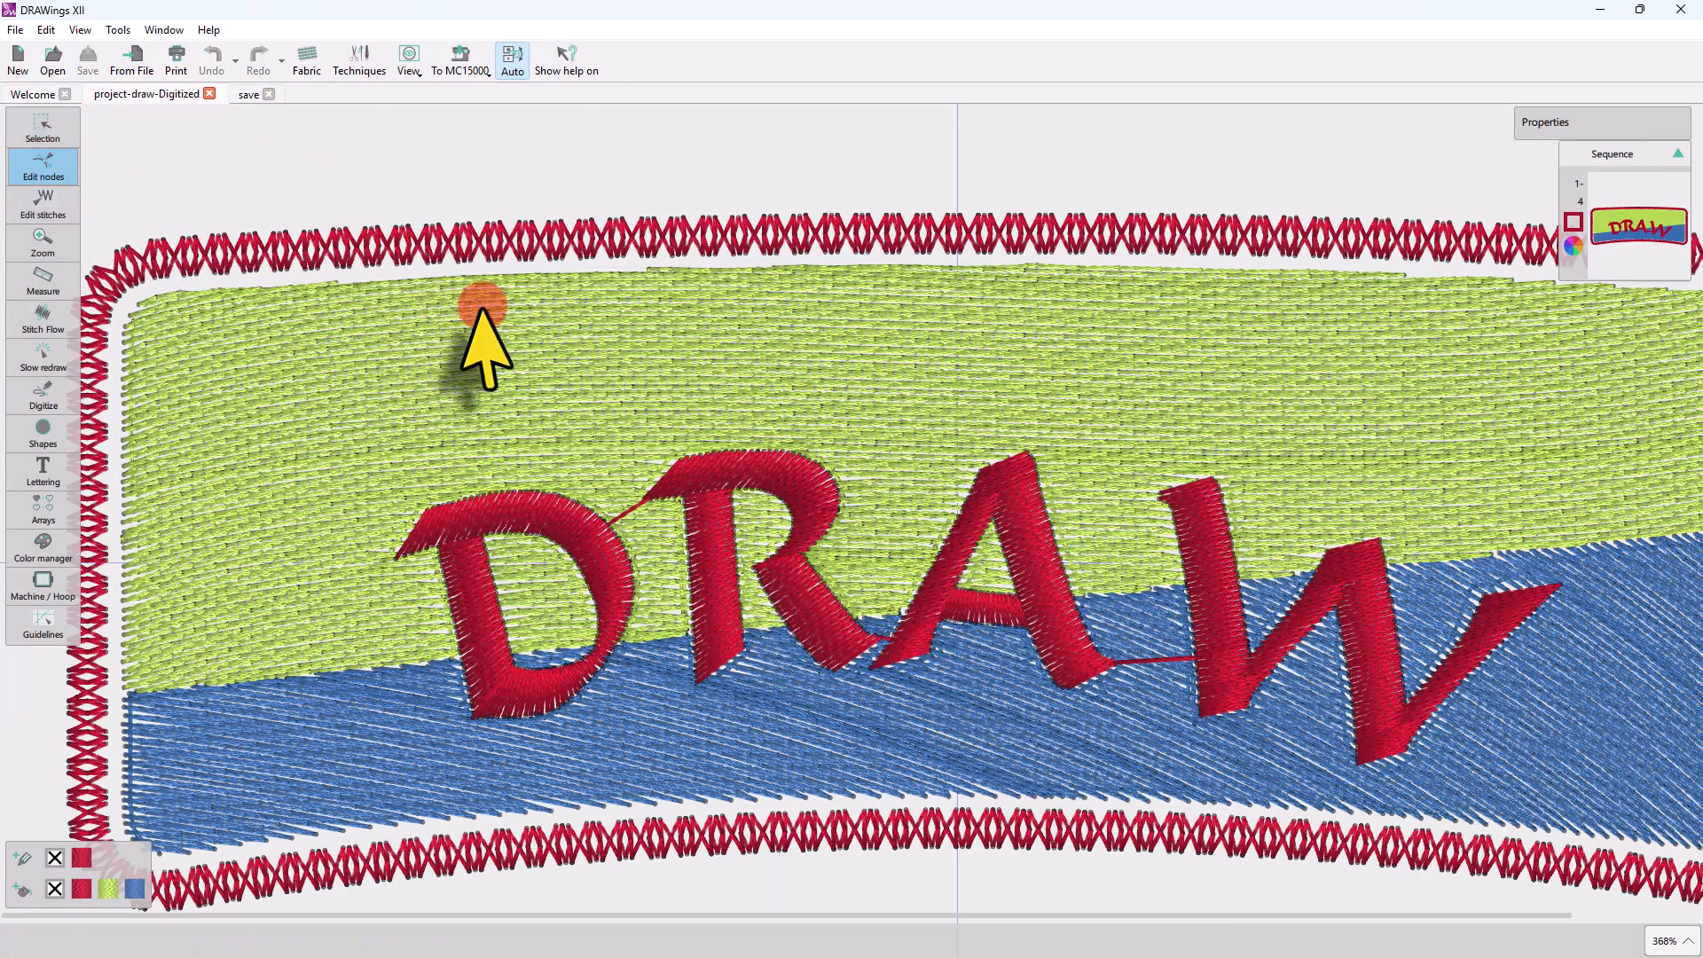
click(496, 301)
scroll(528, 276, down, 4)
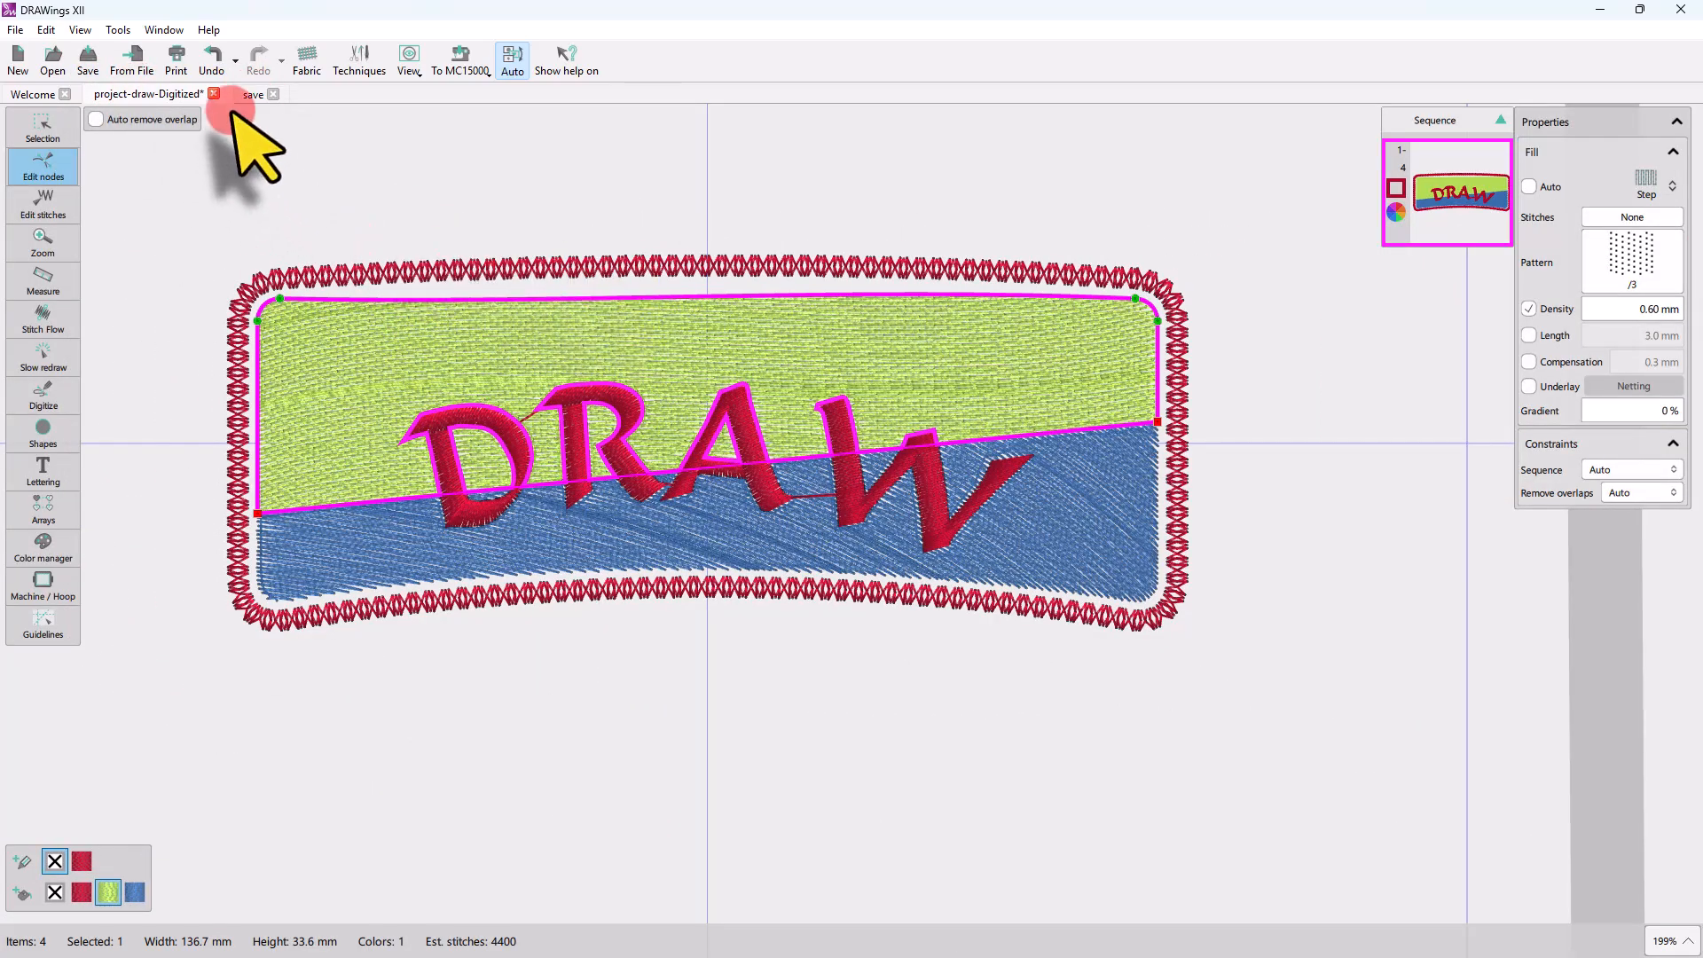
Compare the green fill's stitch points in the save design with its outline nodes in project-draw-Digitized
click(253, 95)
double_click(521, 371)
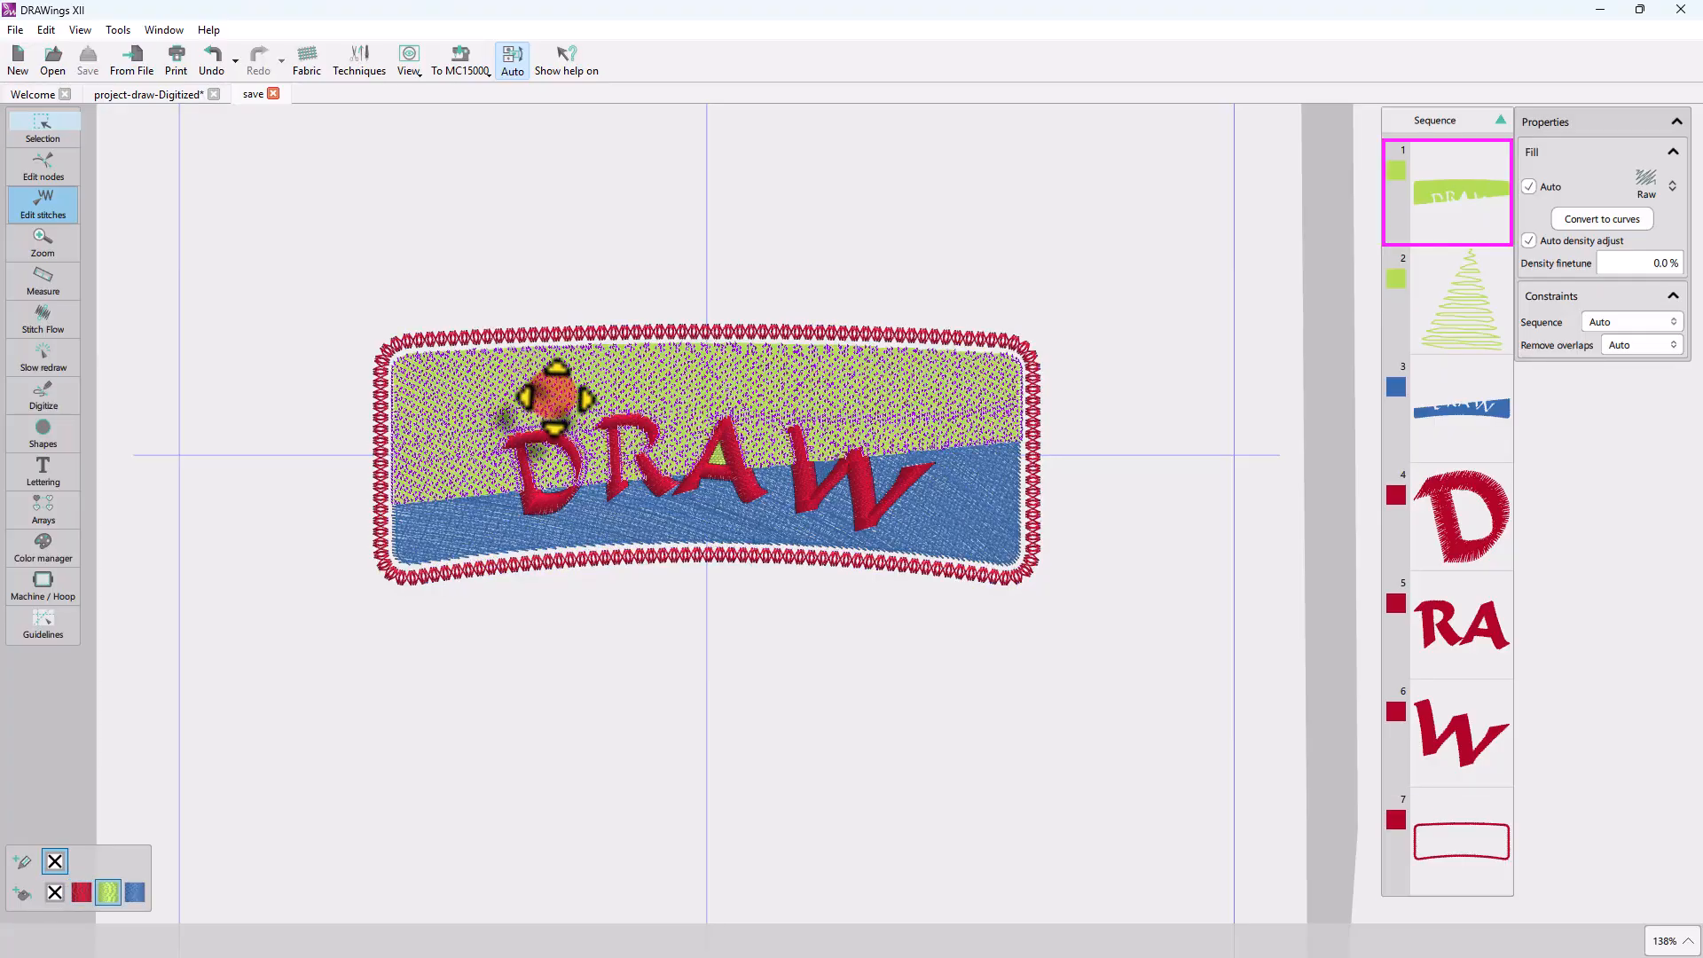
scroll(519, 366, up, 3)
scroll(515, 368, down, 4)
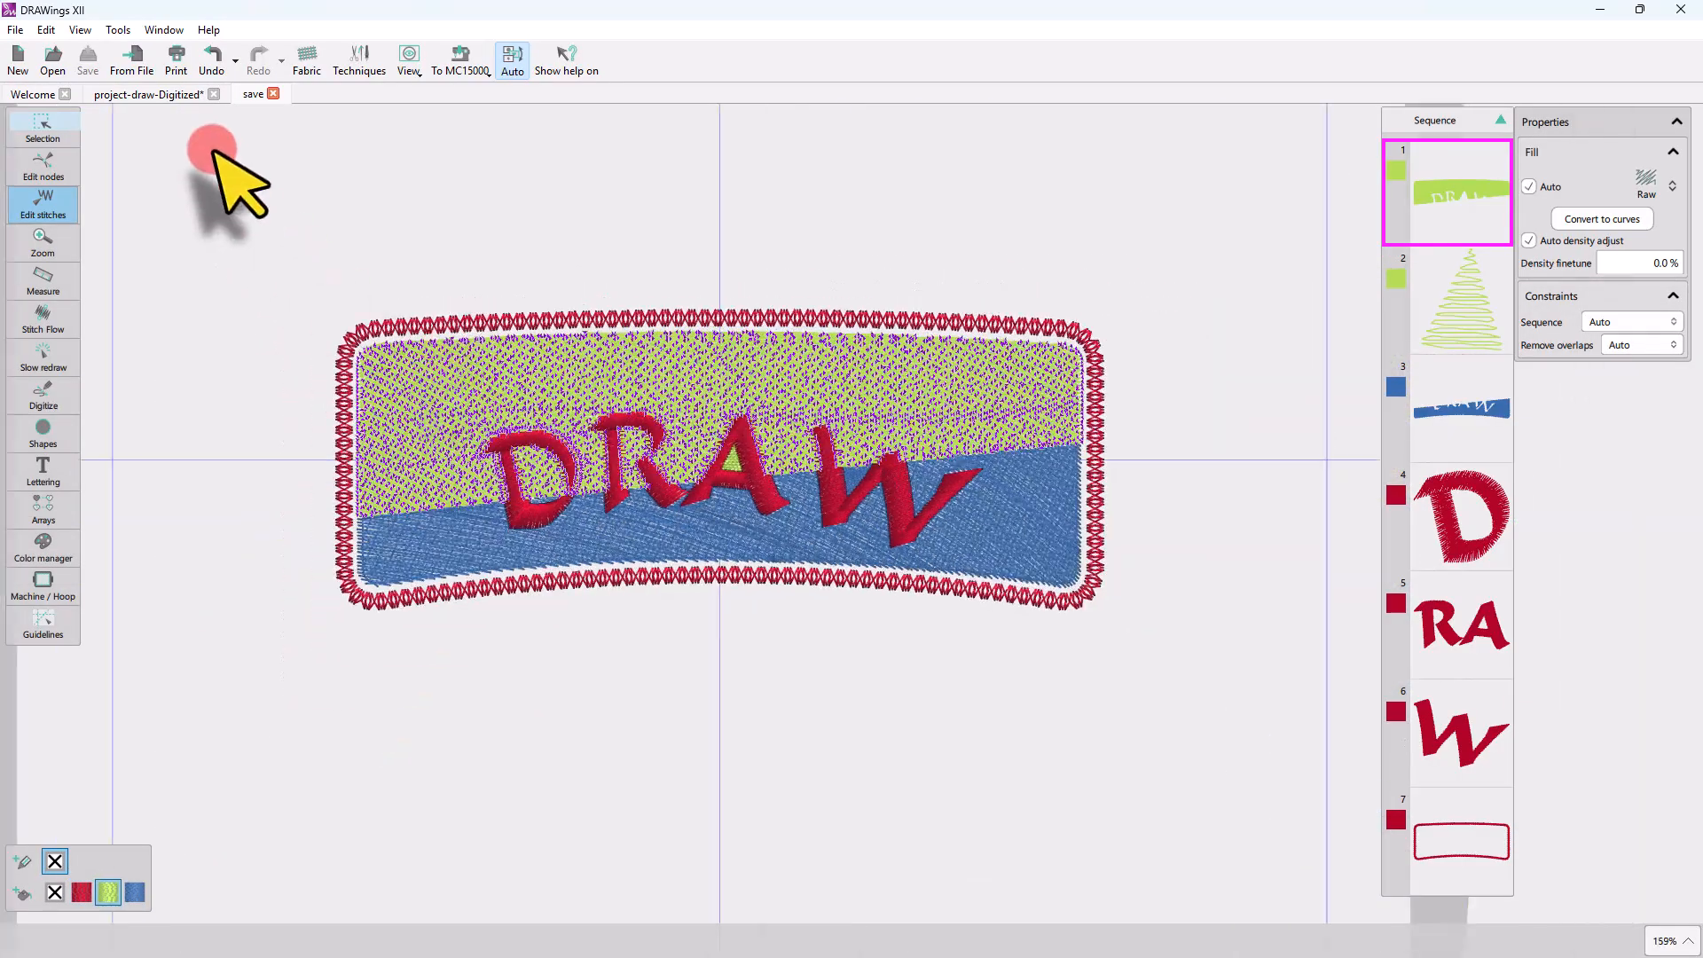
click(155, 94)
scroll(441, 301, up, 1)
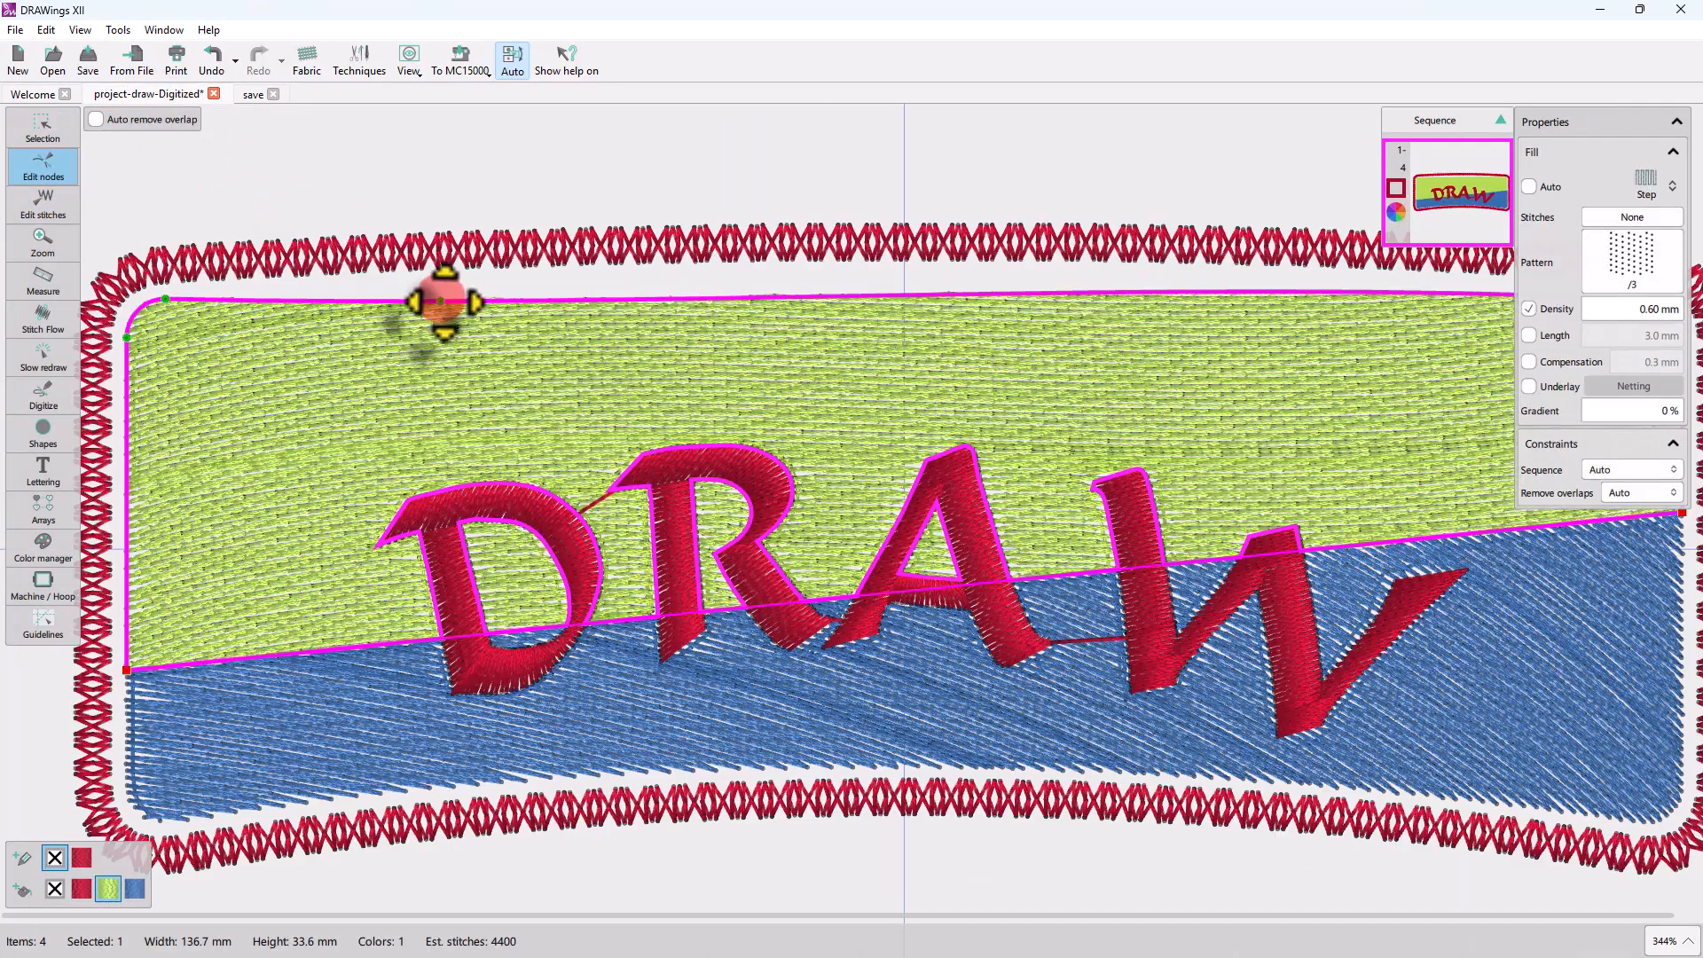